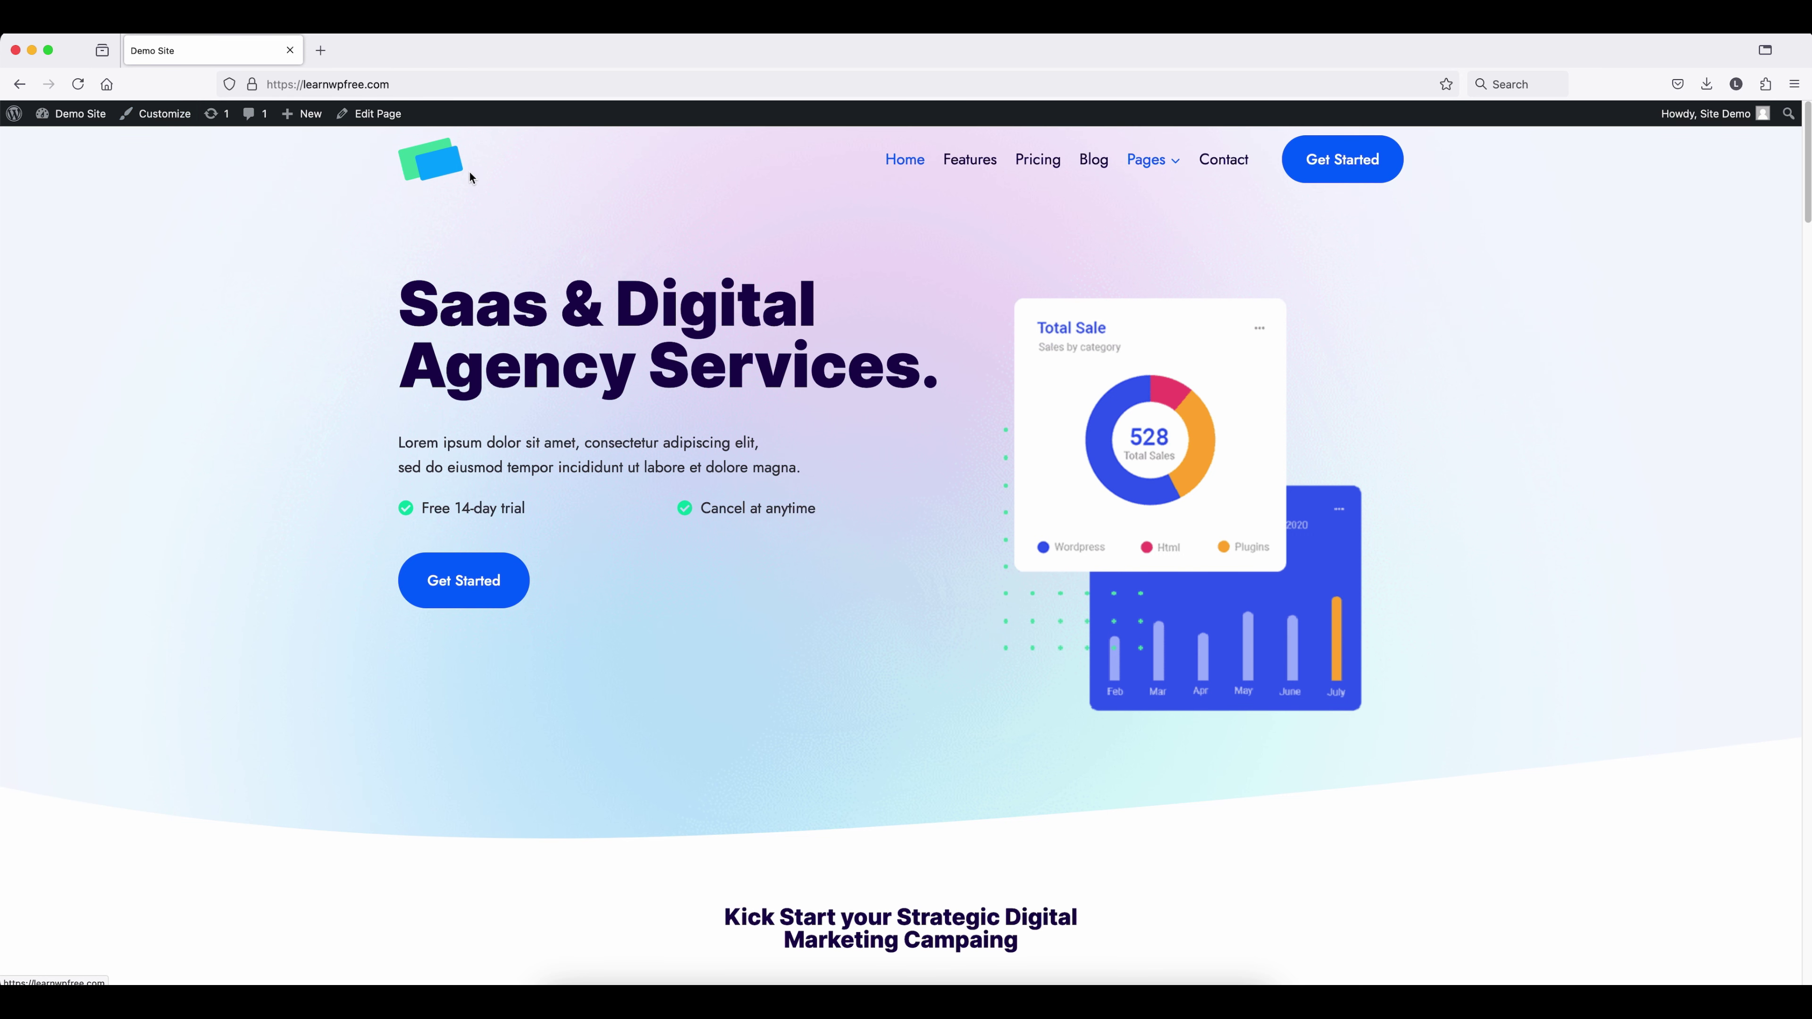
Open the theme customizer for the Demo Site from the WordPress dashboard
scroll(467, 178, "down", 1)
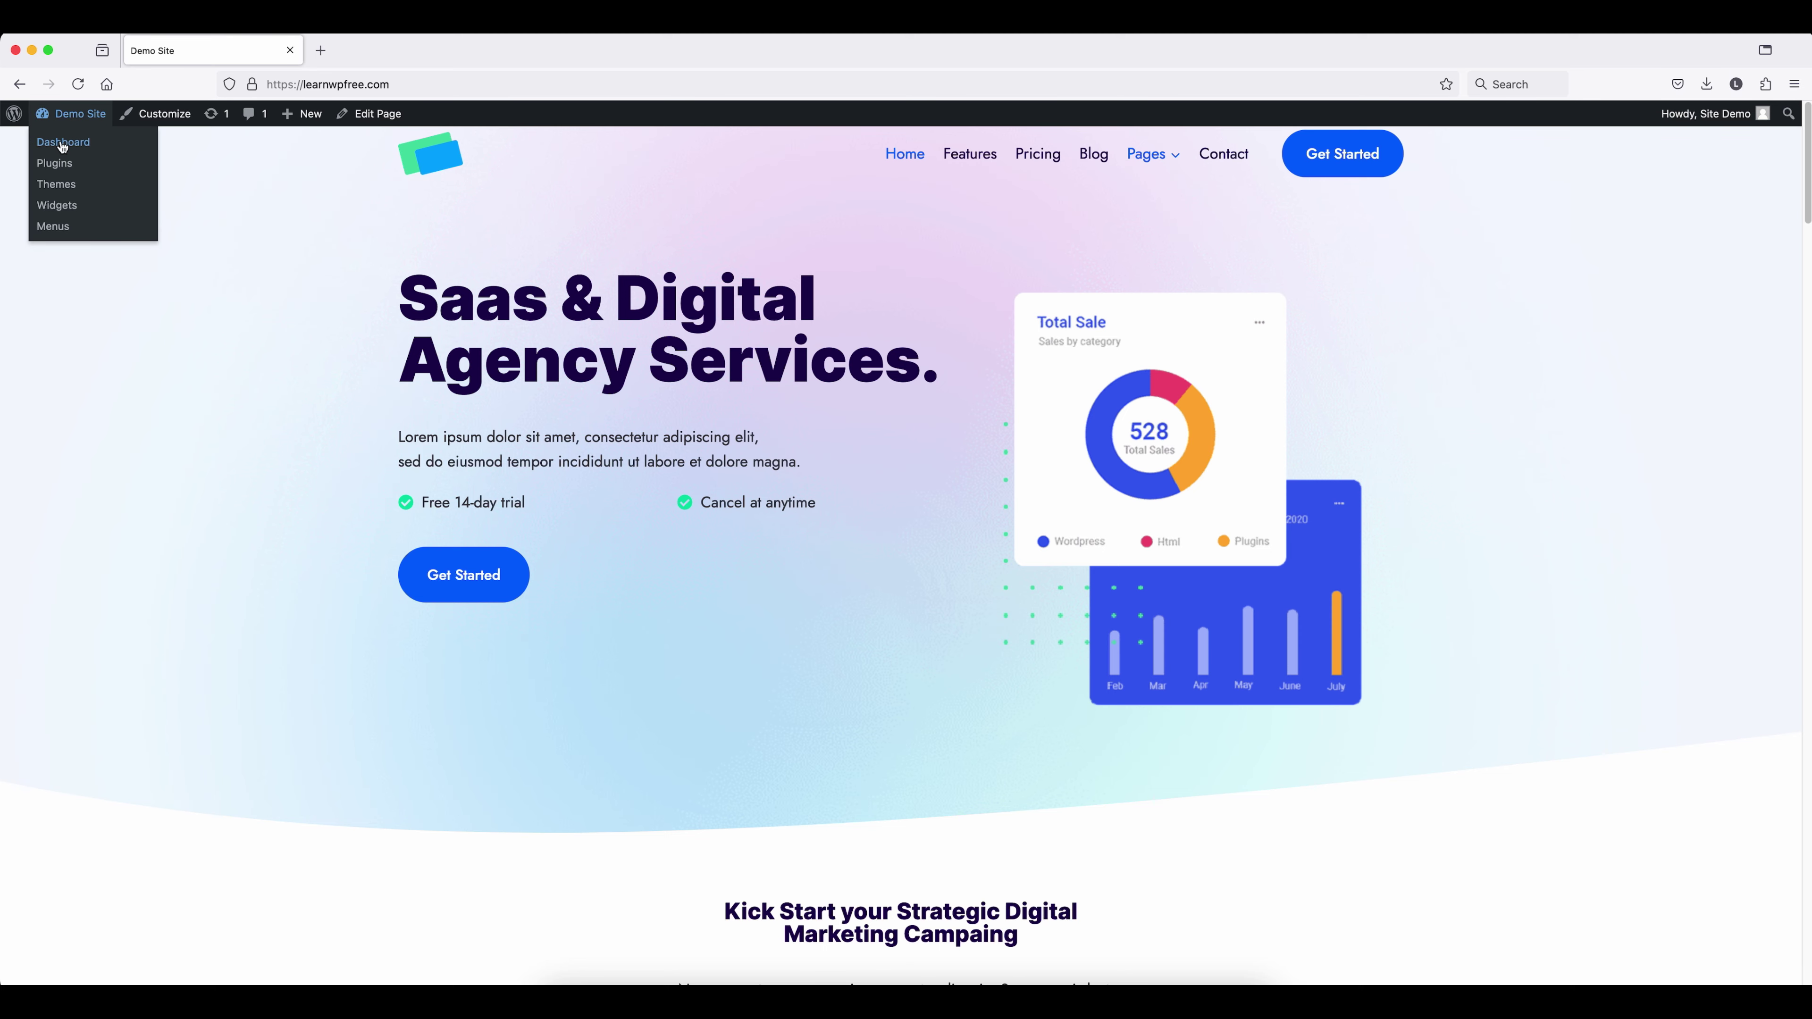
left_click(62, 145)
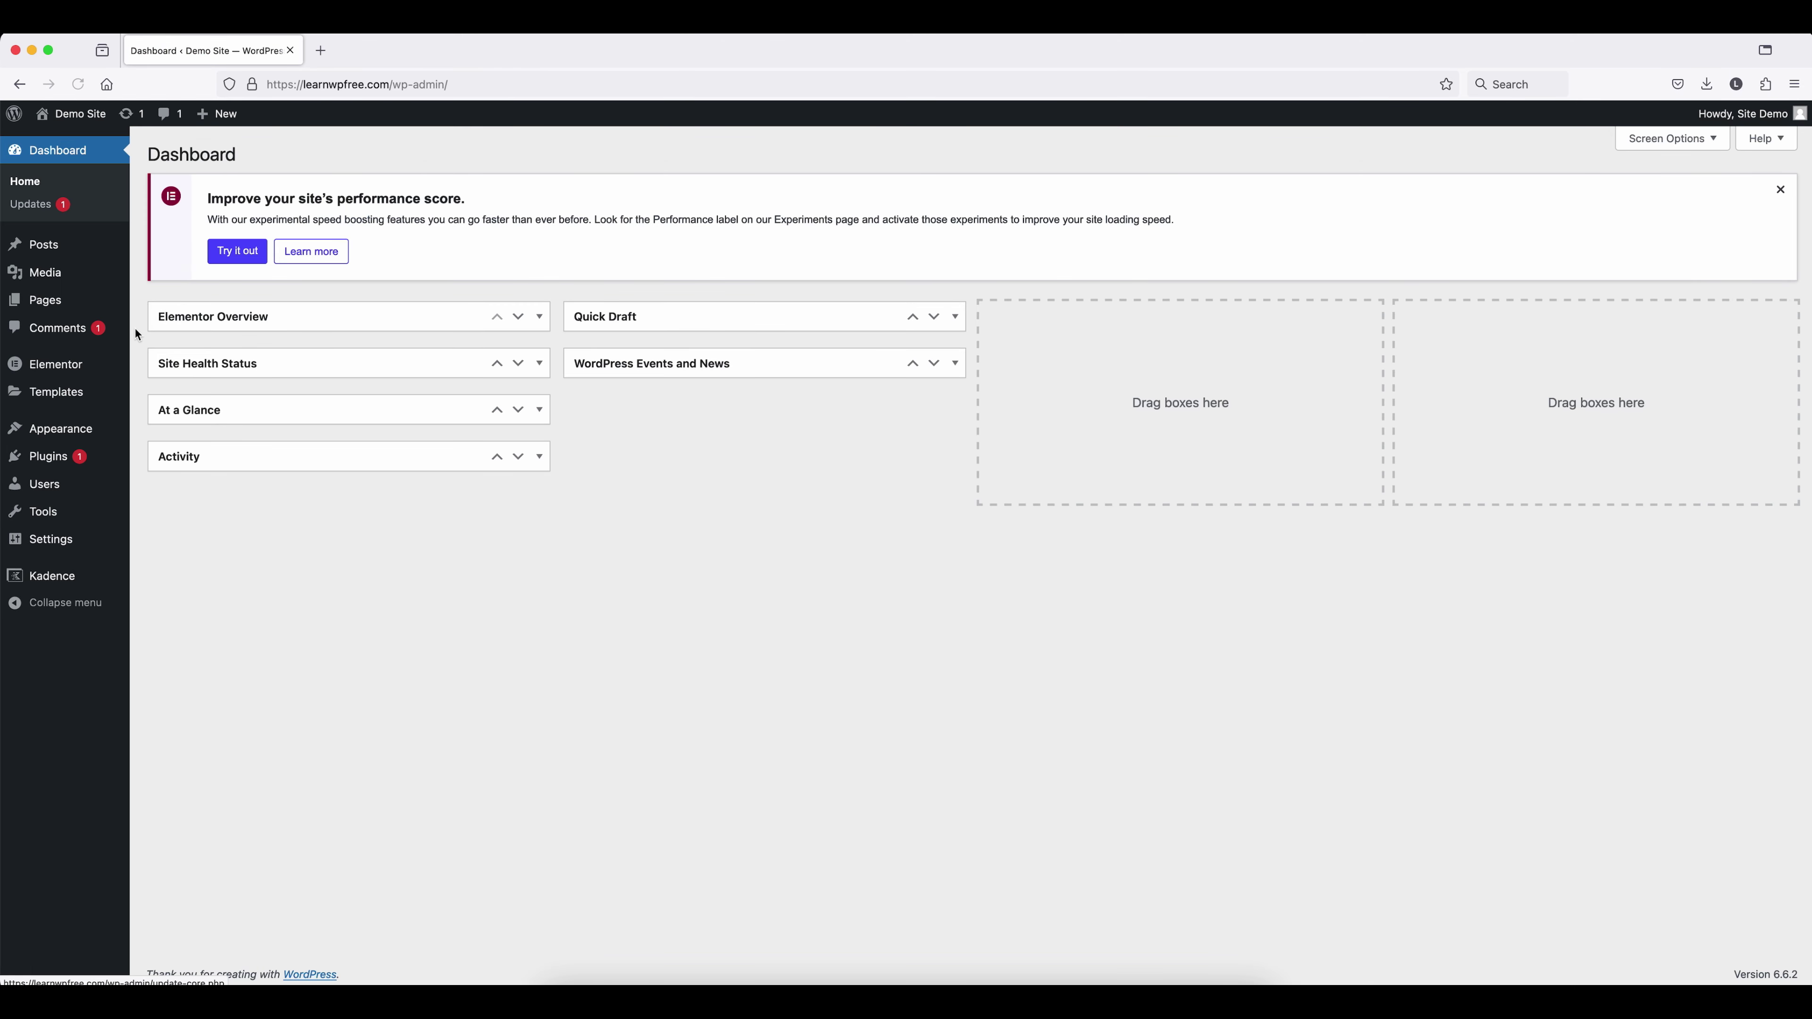
mouse_move(59, 433)
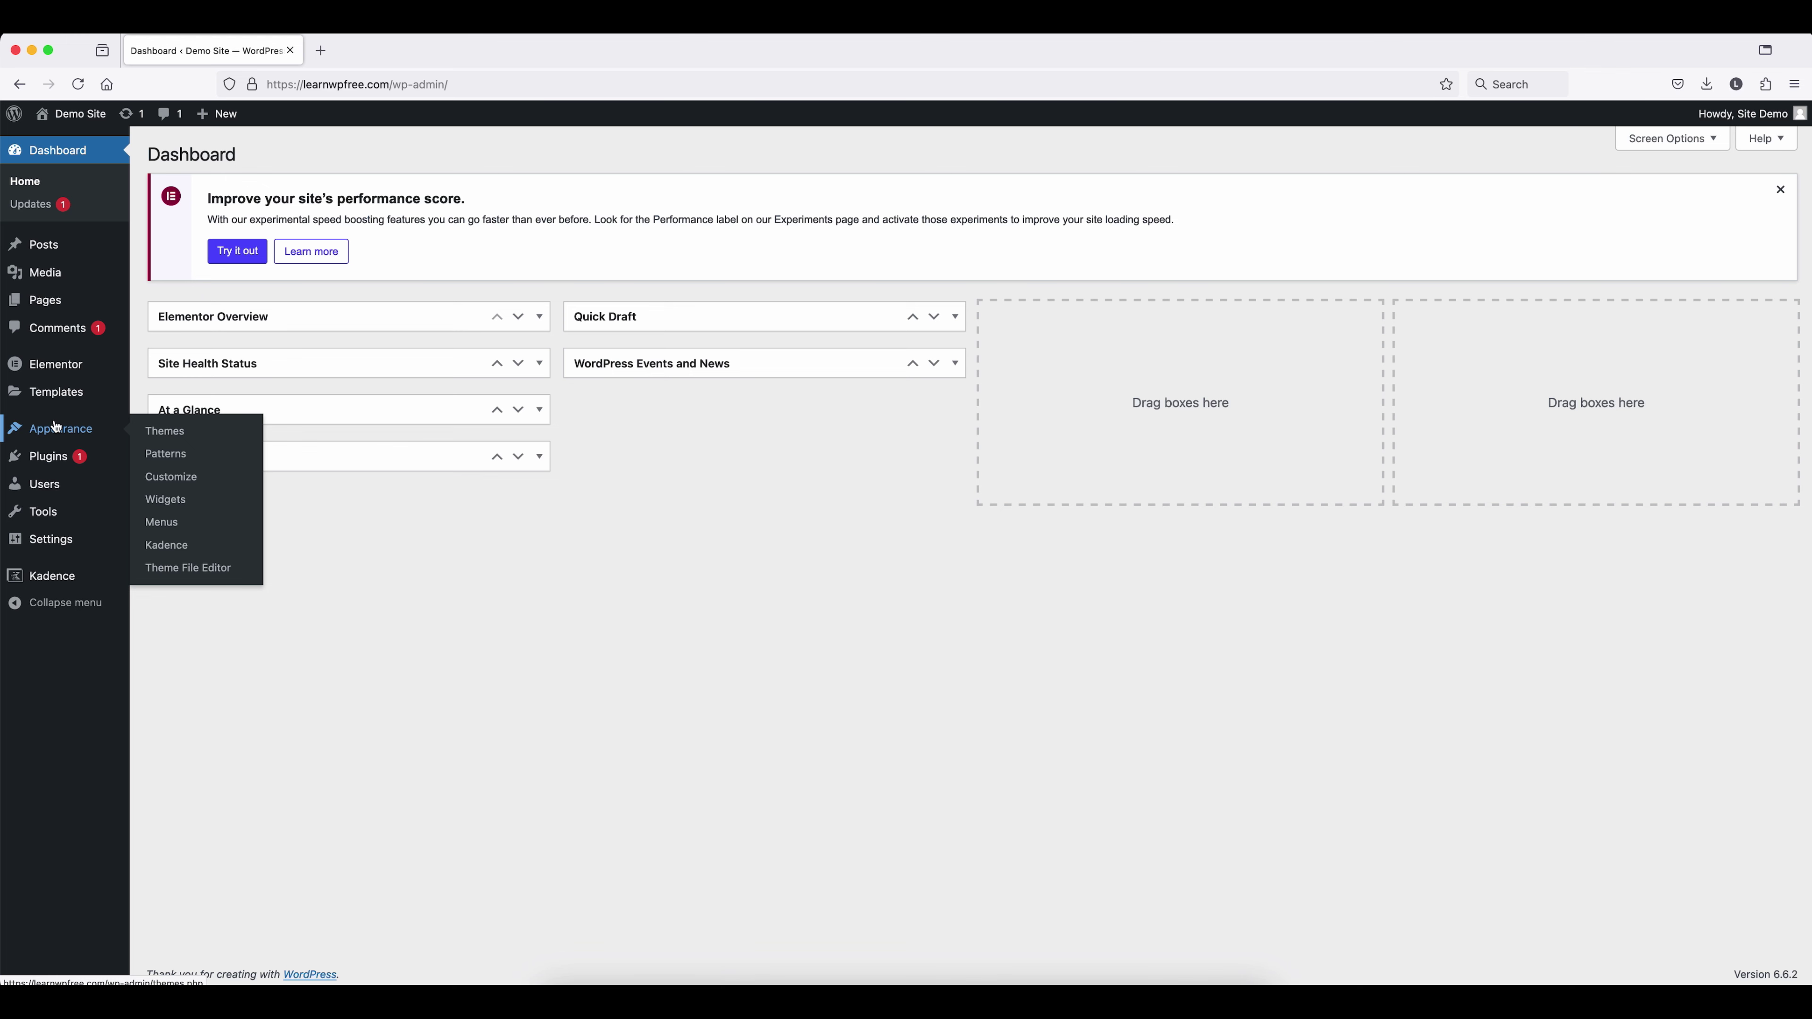
left_click(171, 478)
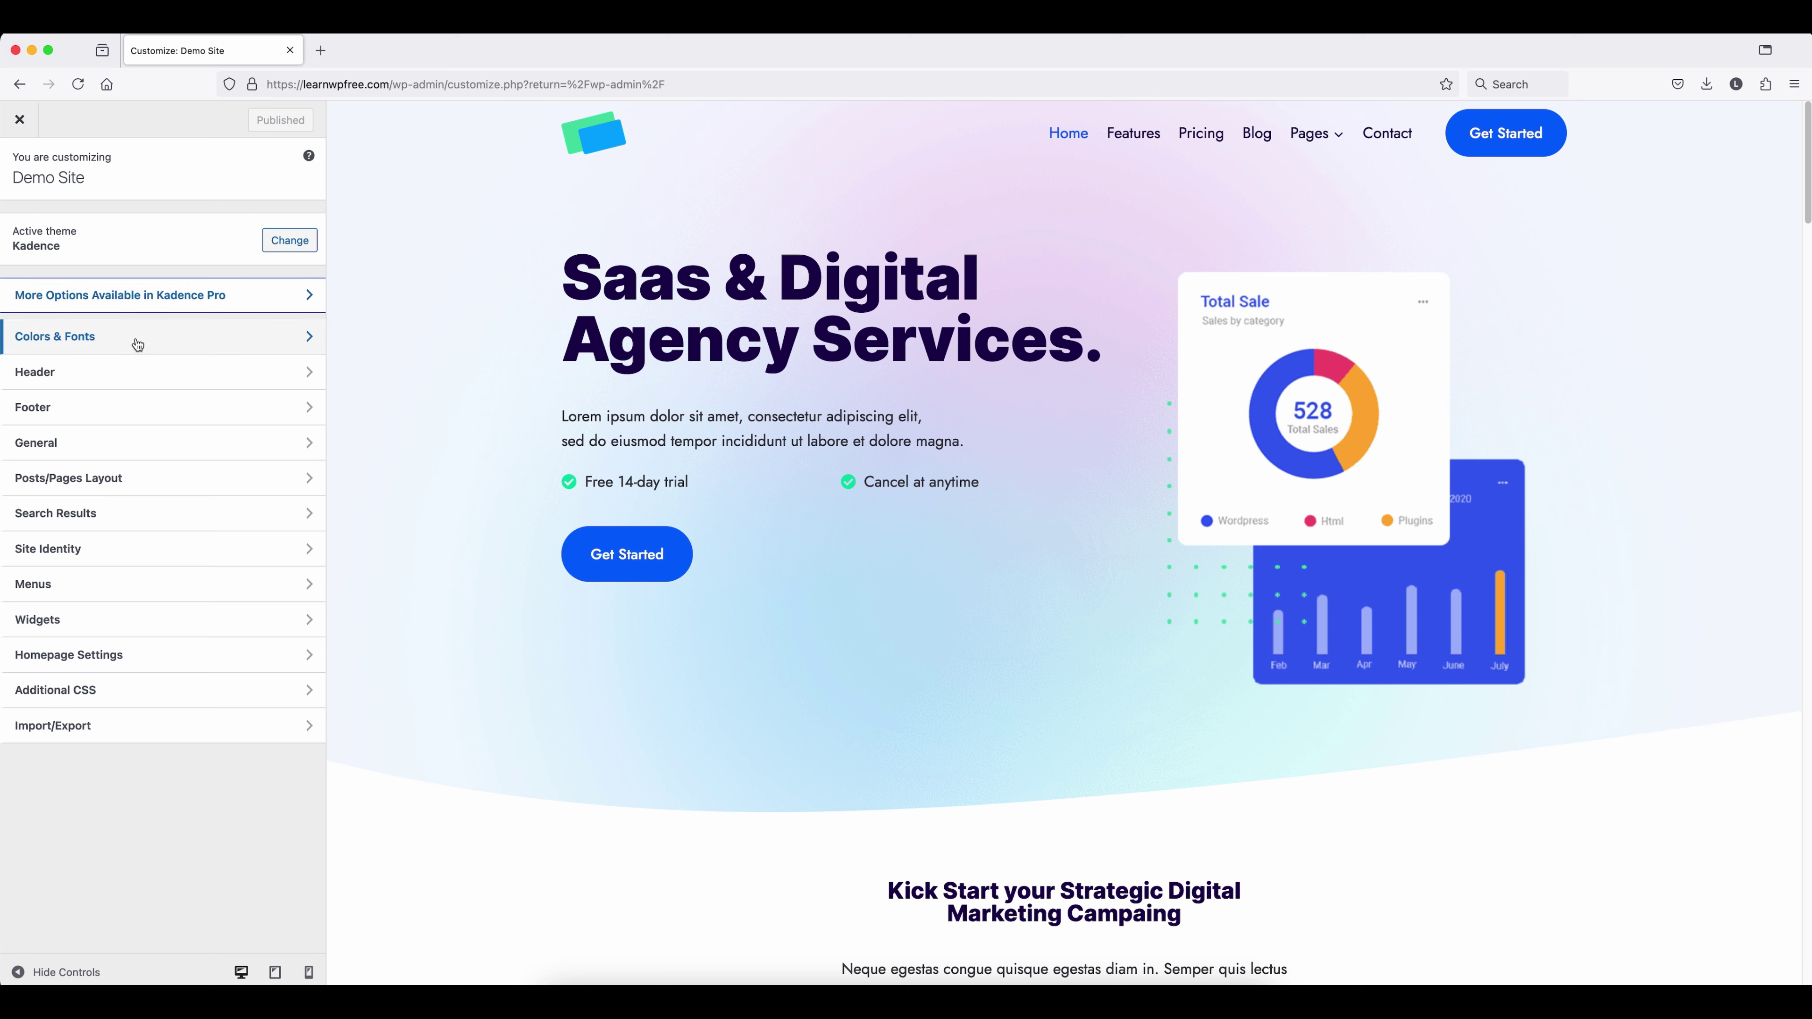
Review the global palette, background and content link settings in the theme's color options
left_click(212, 337)
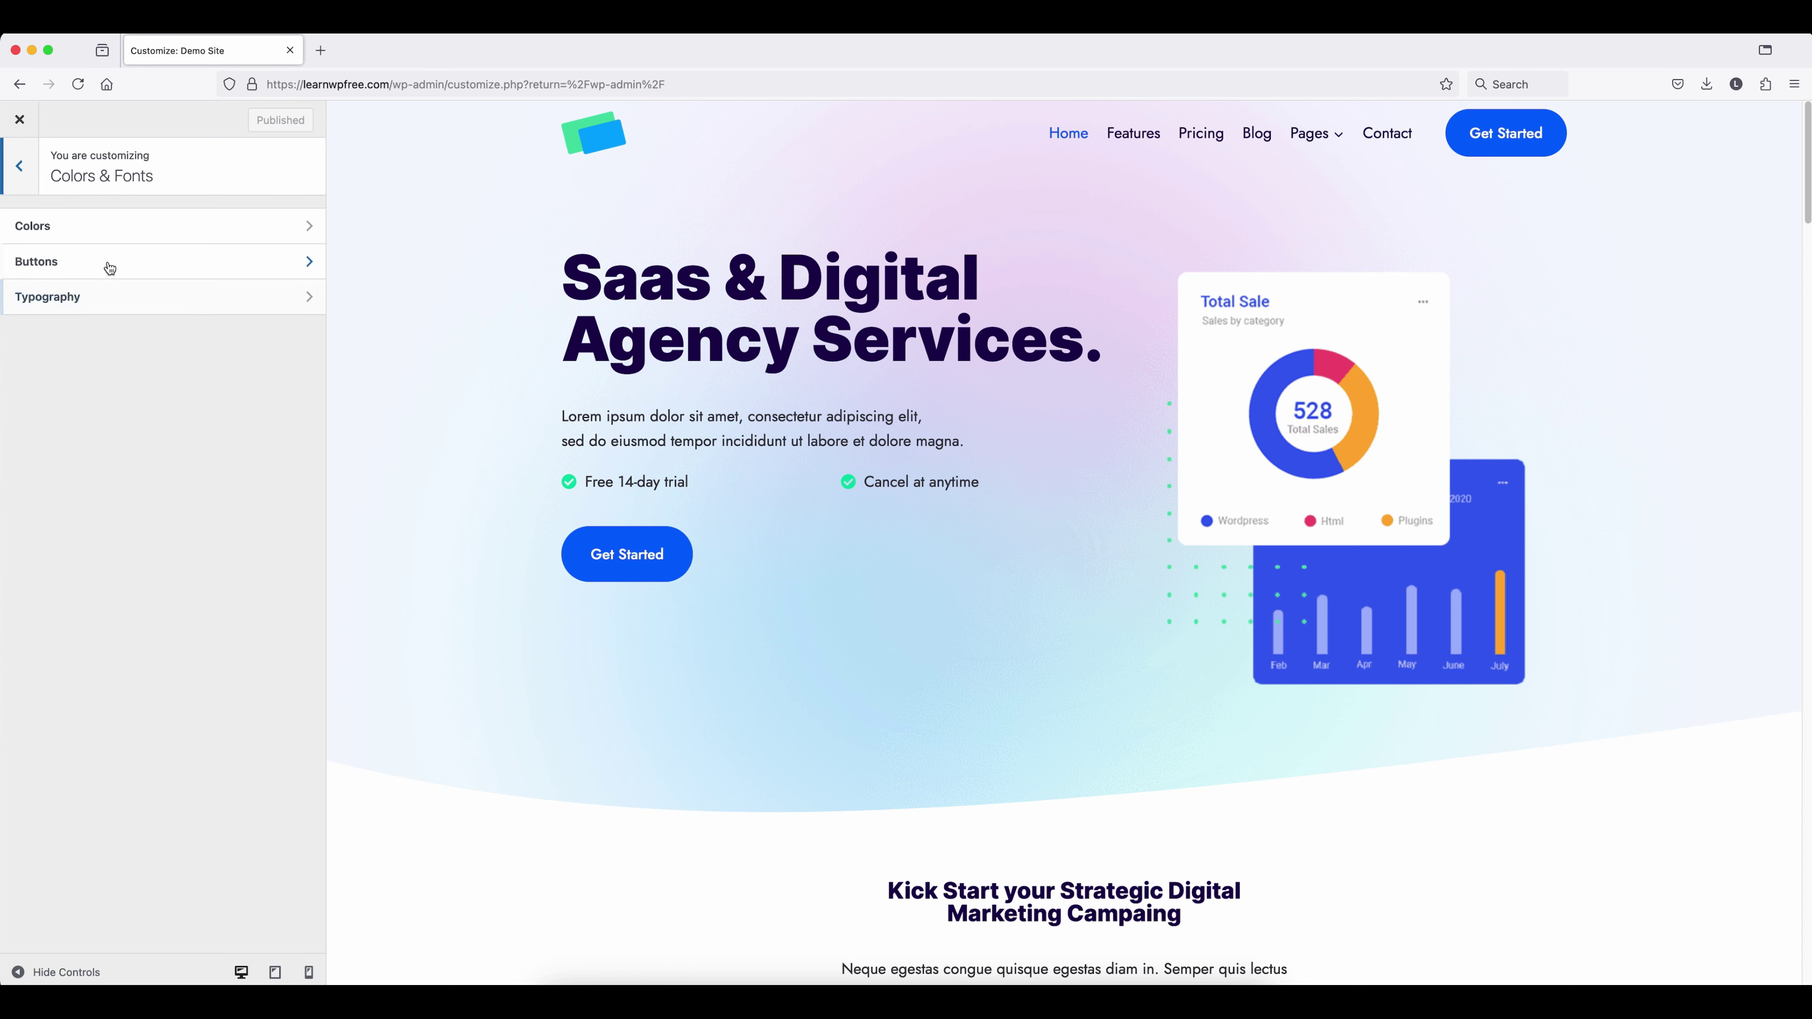
left_click(65, 229)
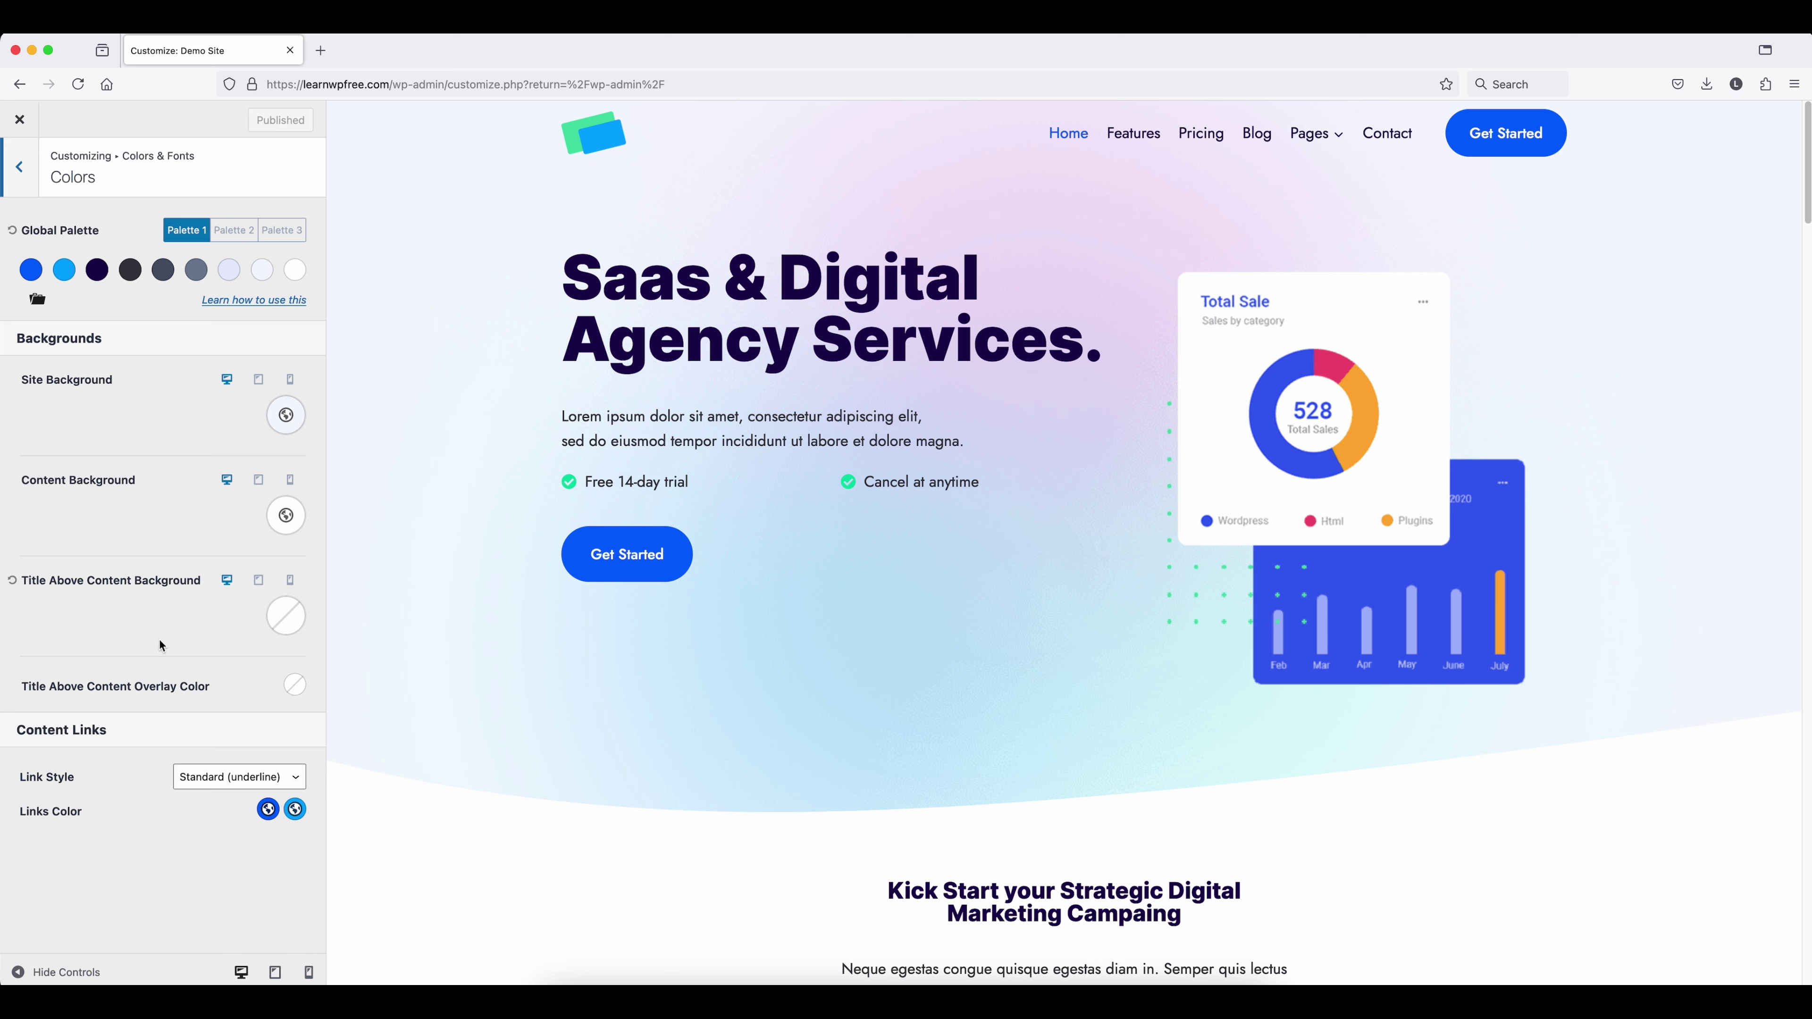
key("Escape")
key("Escape")
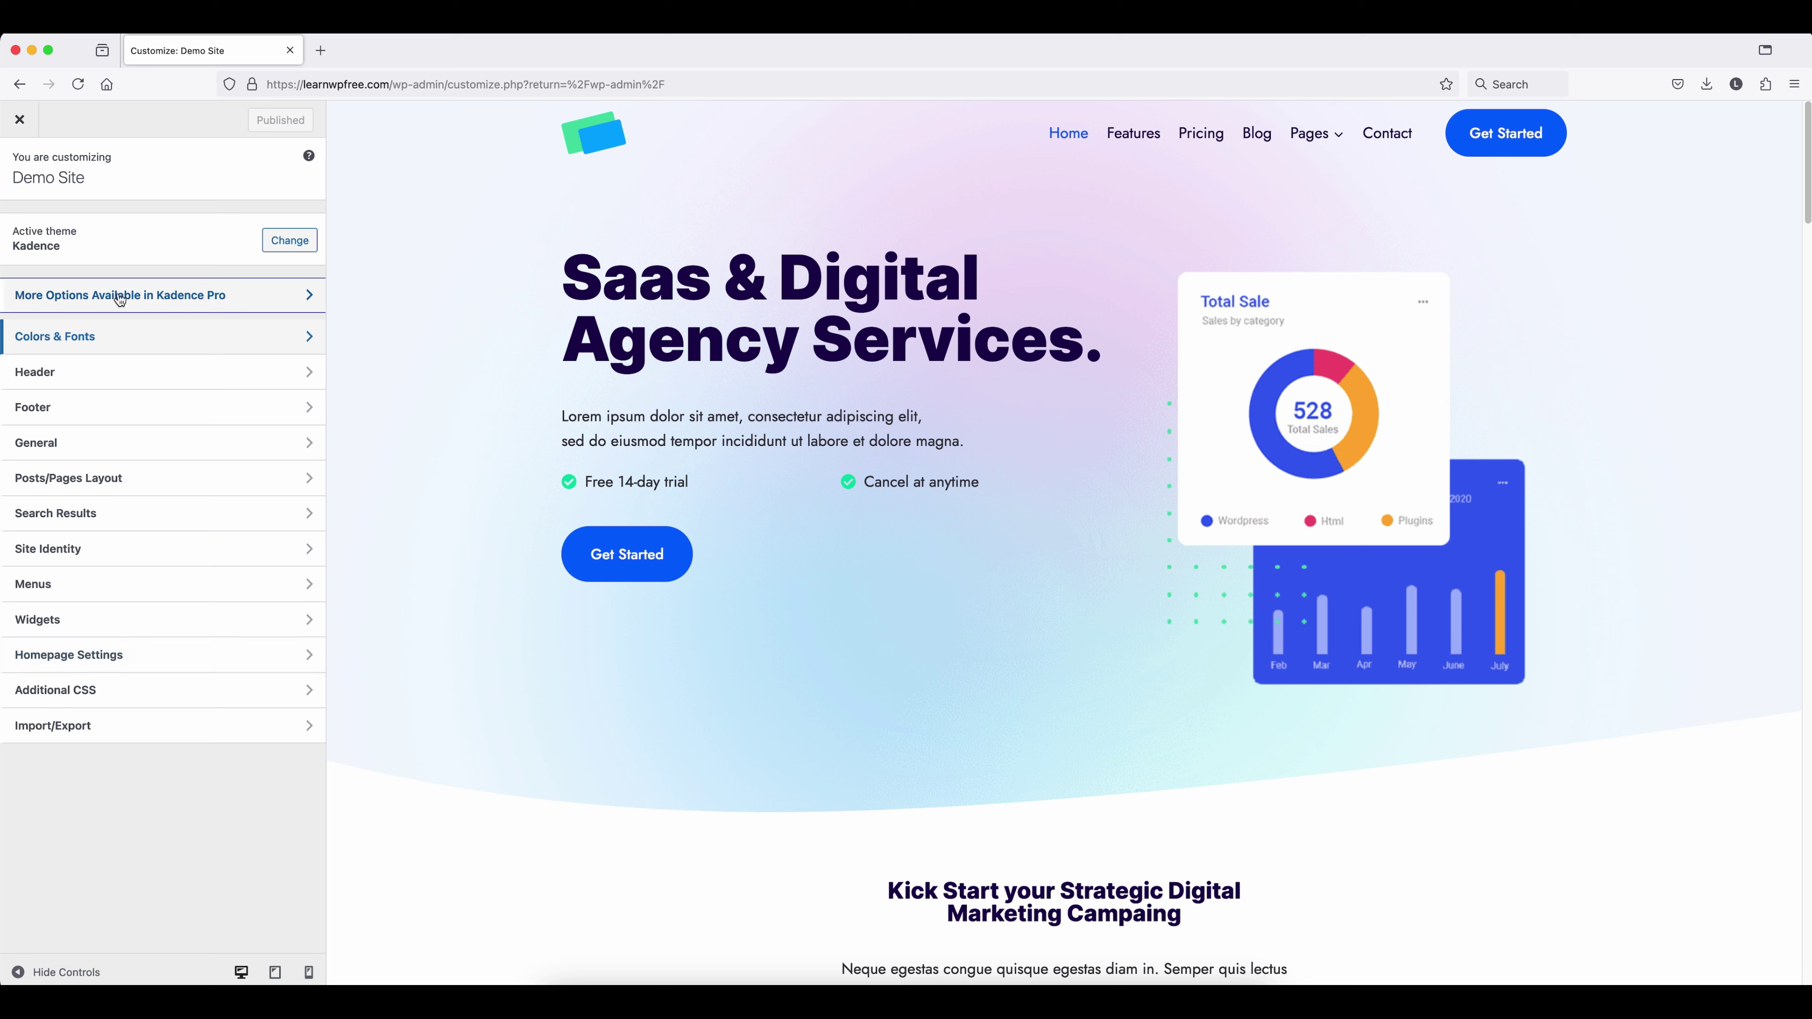
Review the theme's typography settings, from the base font and heading fonts to the Google font subsets
left_click(116, 336)
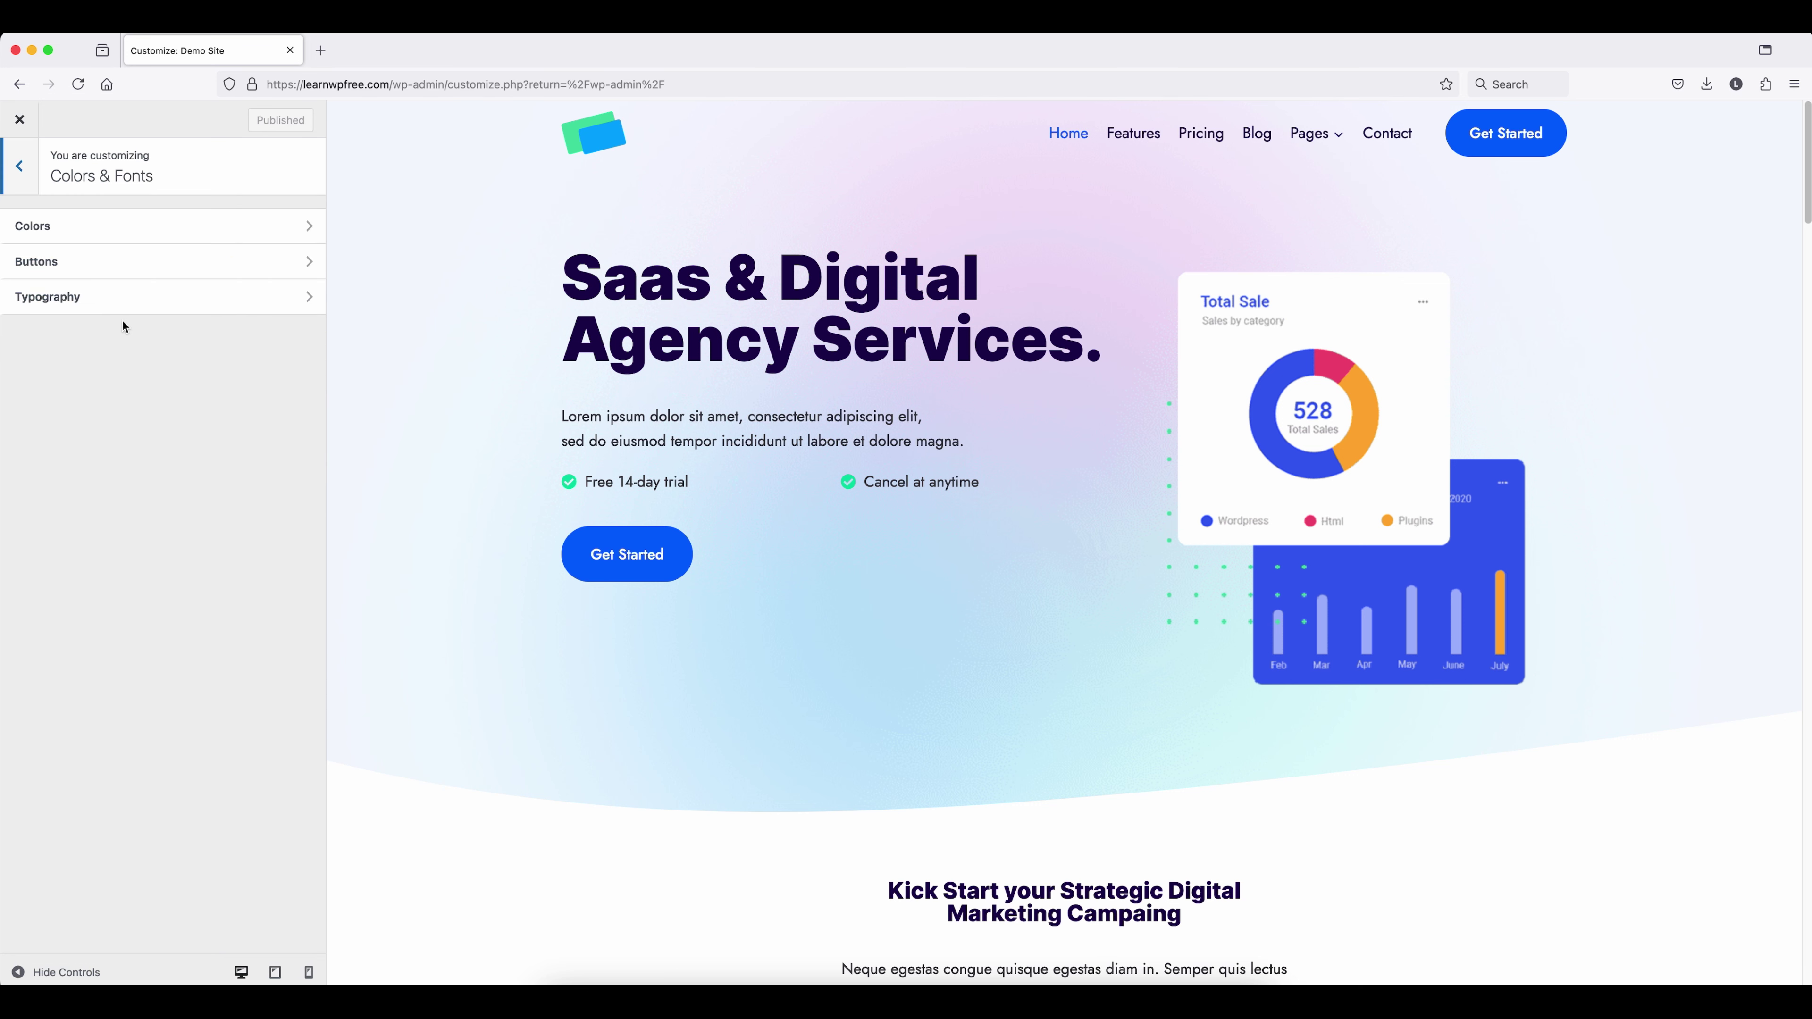
left_click(157, 308)
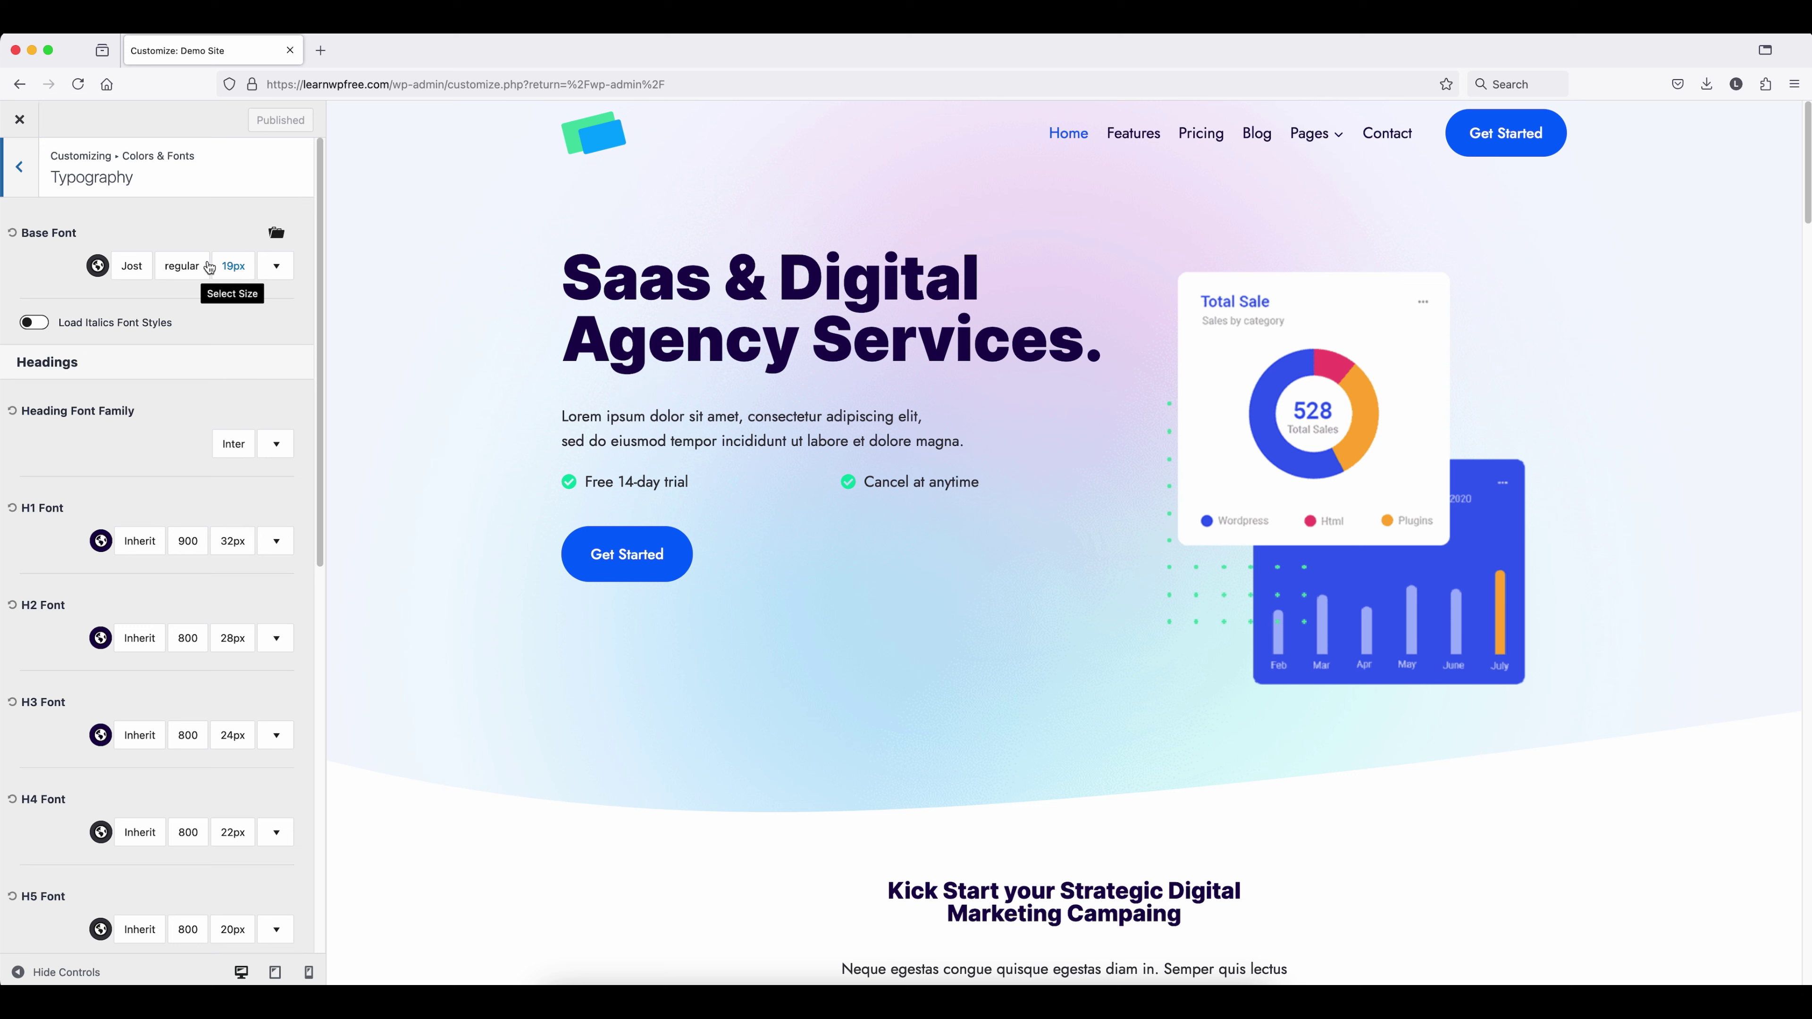
scroll(156, 523, "down", 5)
scroll(156, 523, "down", 5)
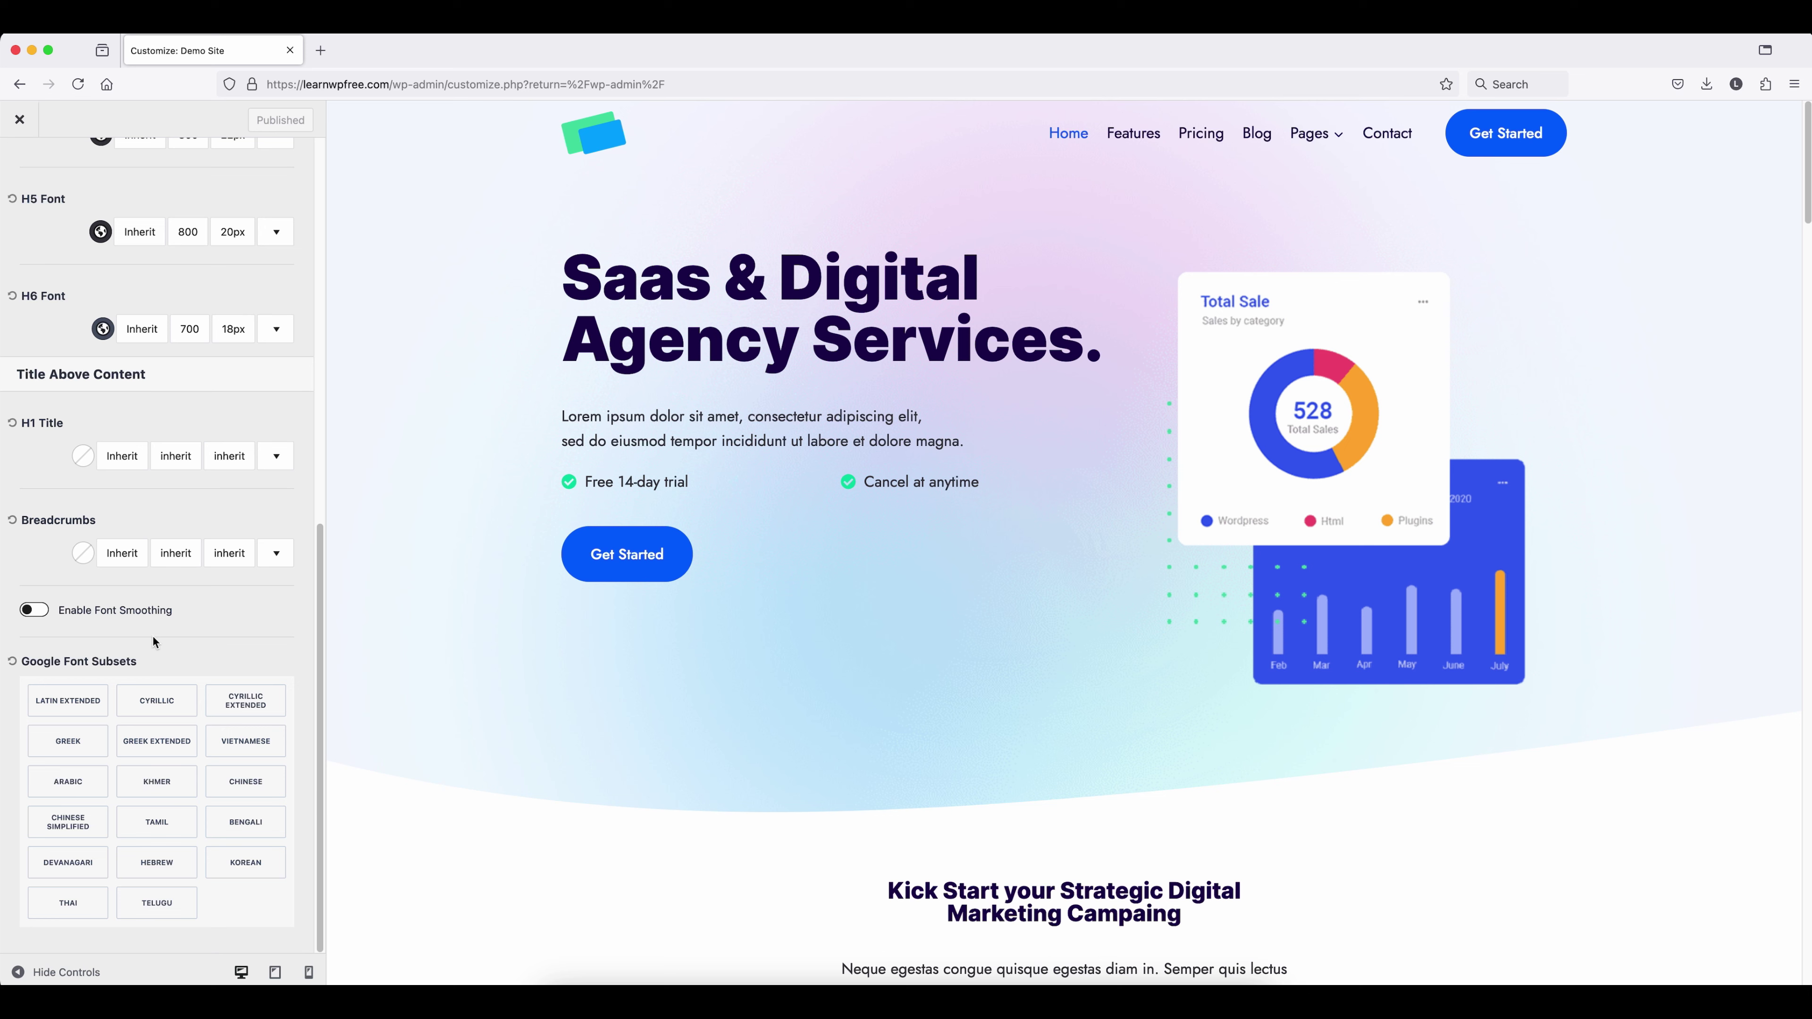
scroll(91, 663, "up", 1)
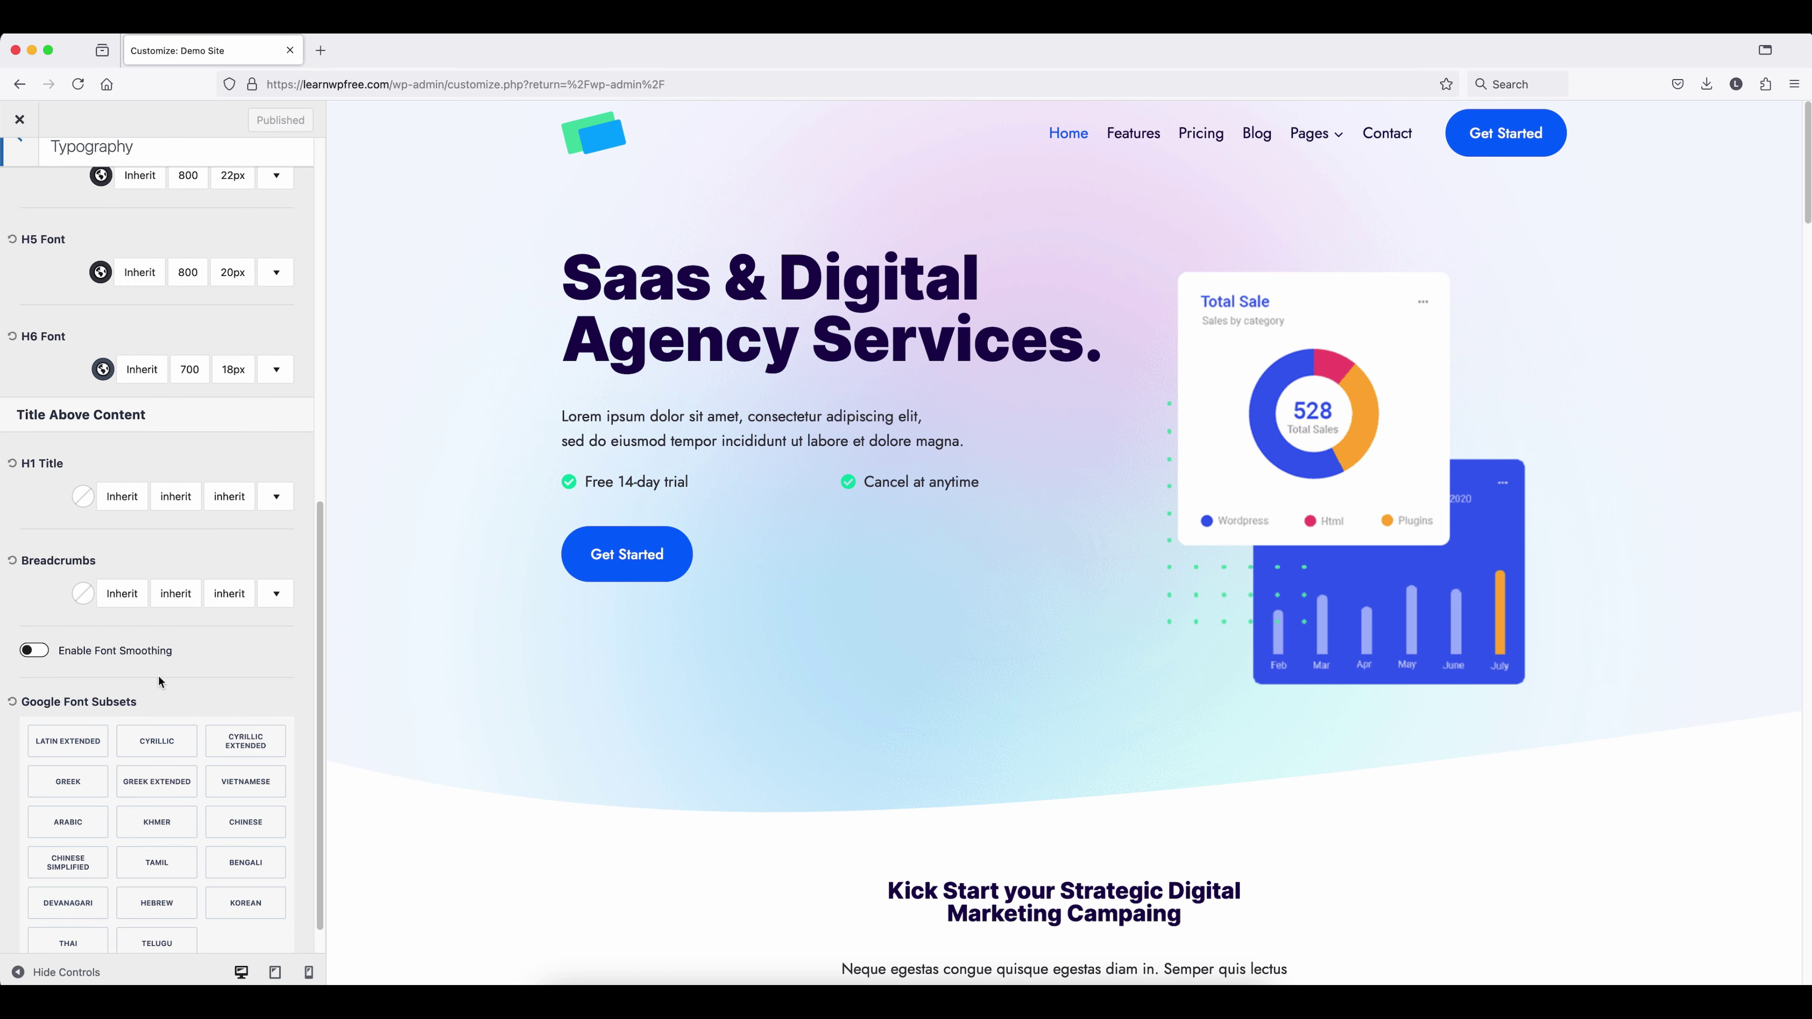
scroll(161, 682, "up", 5)
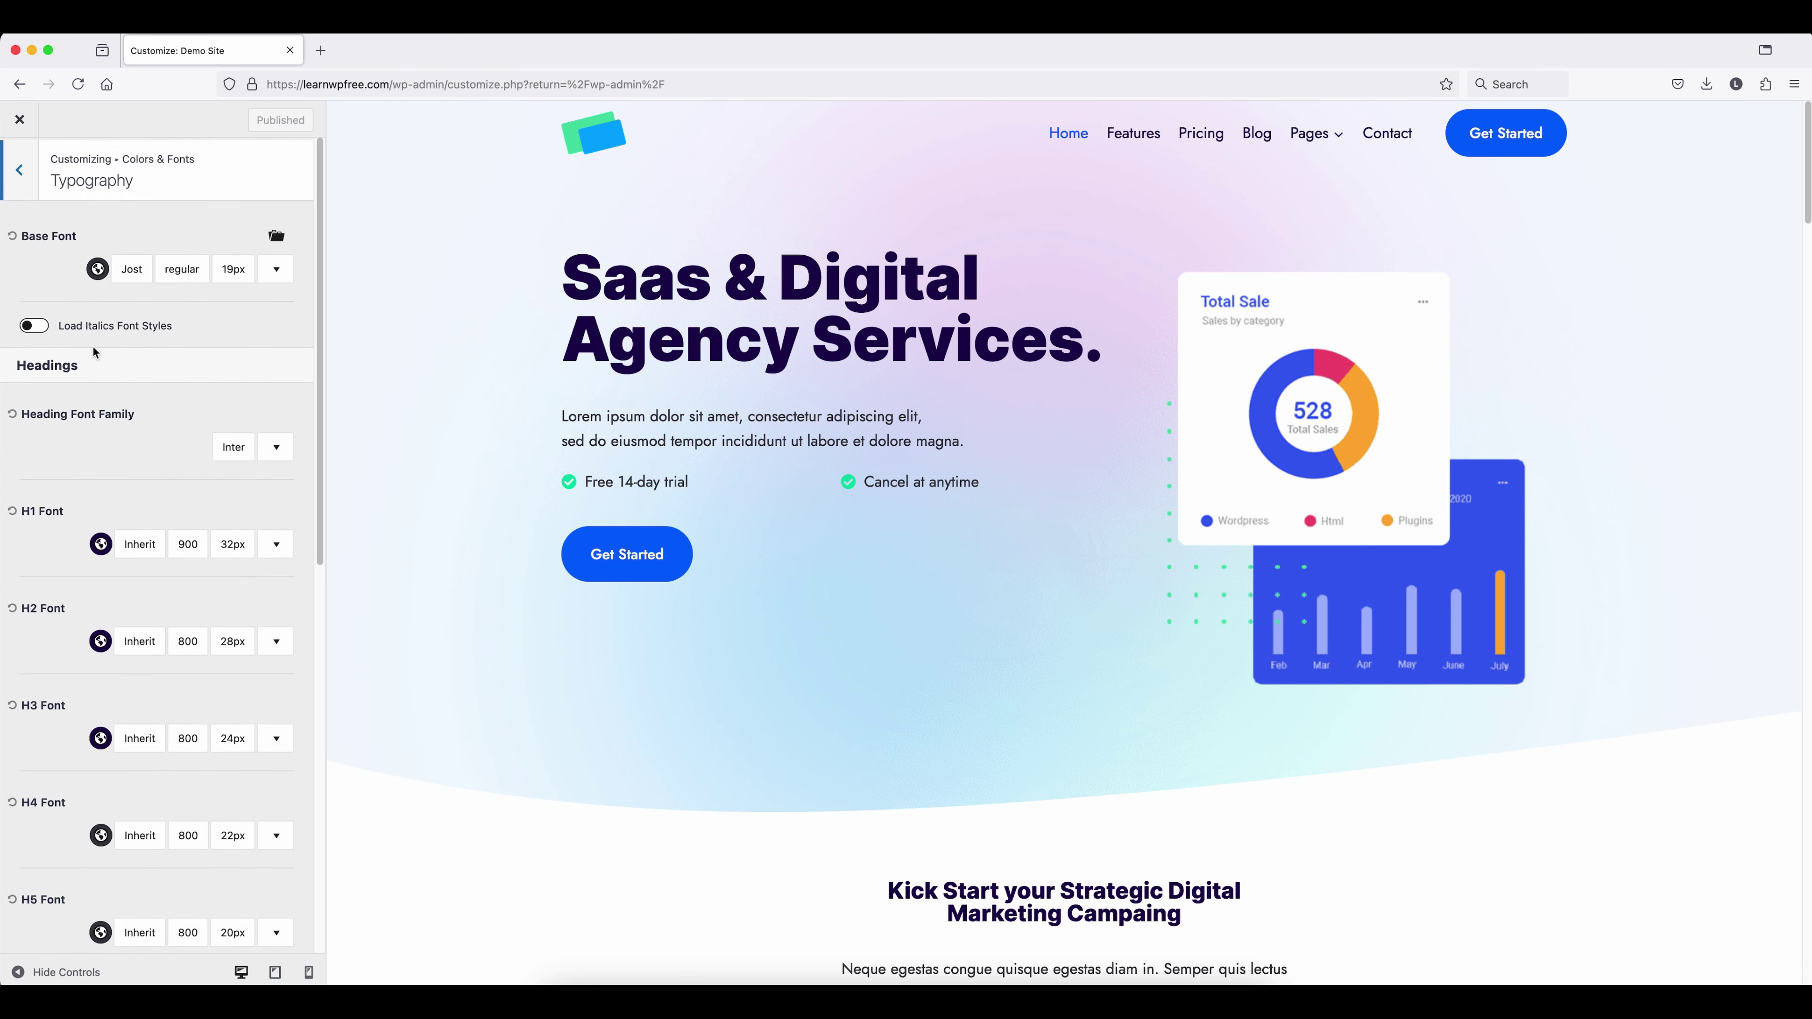
left_click(24, 166)
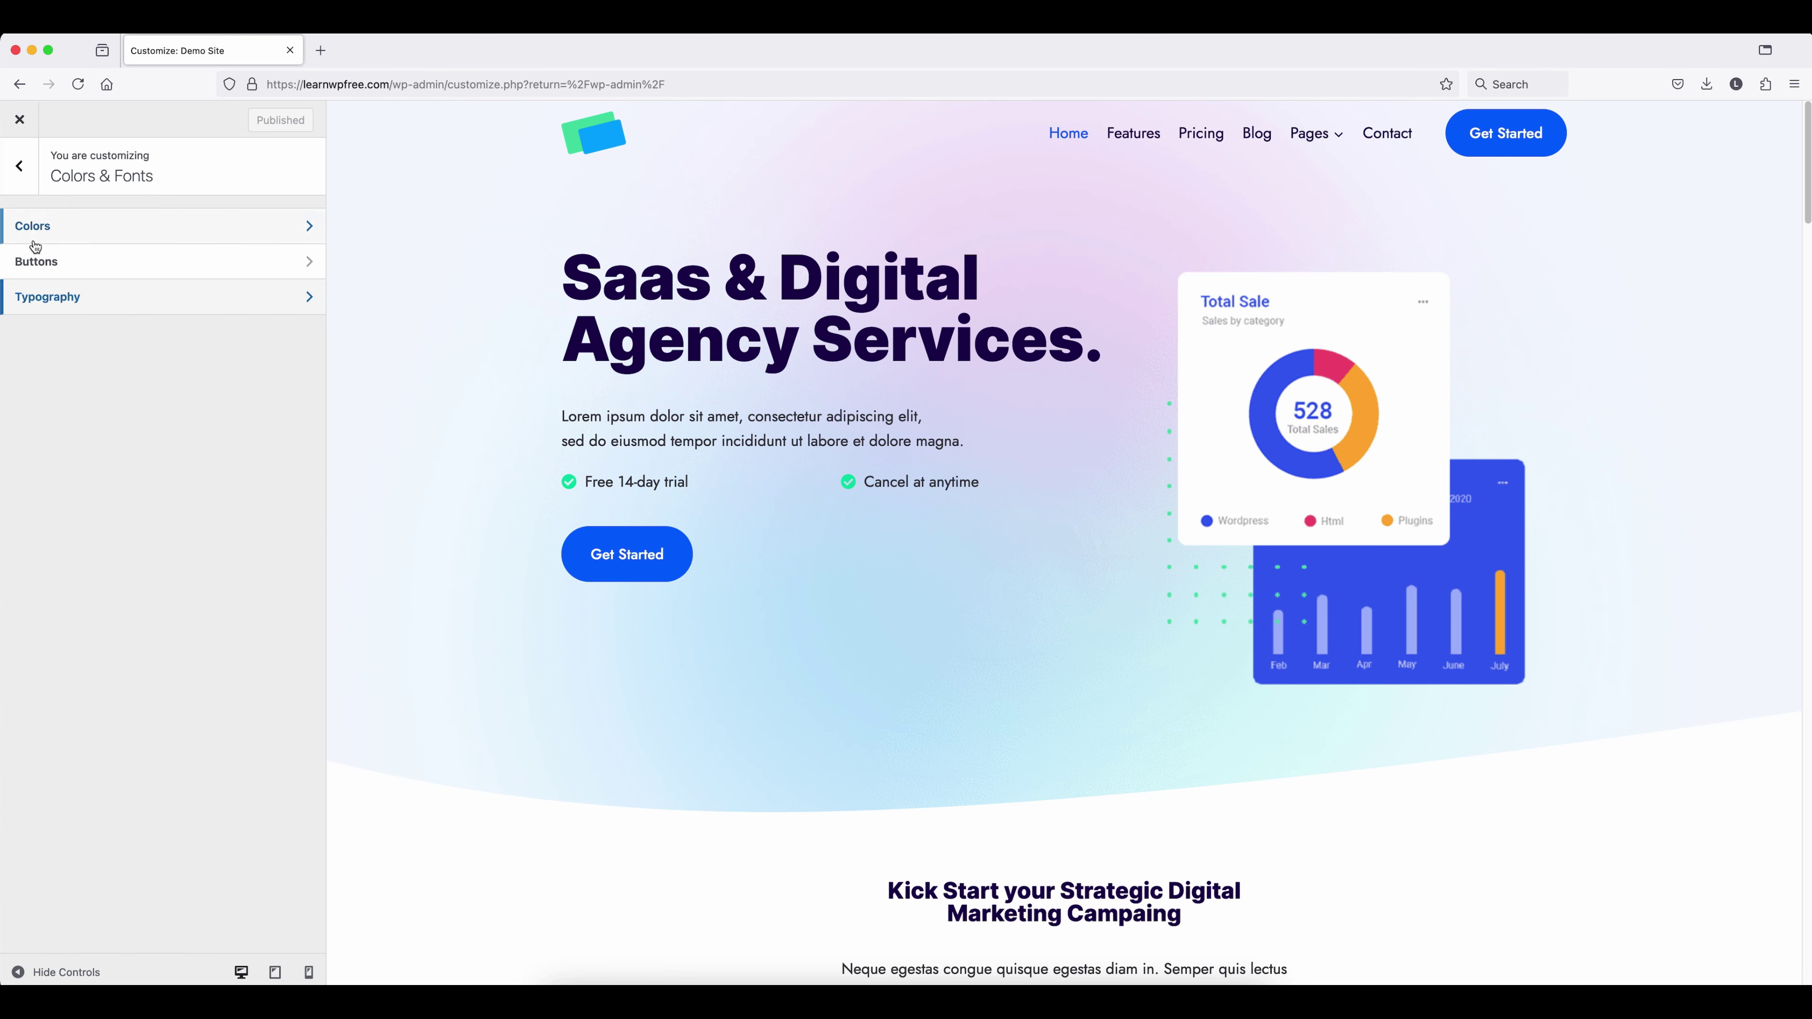
Review the theme's button settings, including colors, border radius, font, padding and shadows, and return to the main customizer options
left_click(74, 264)
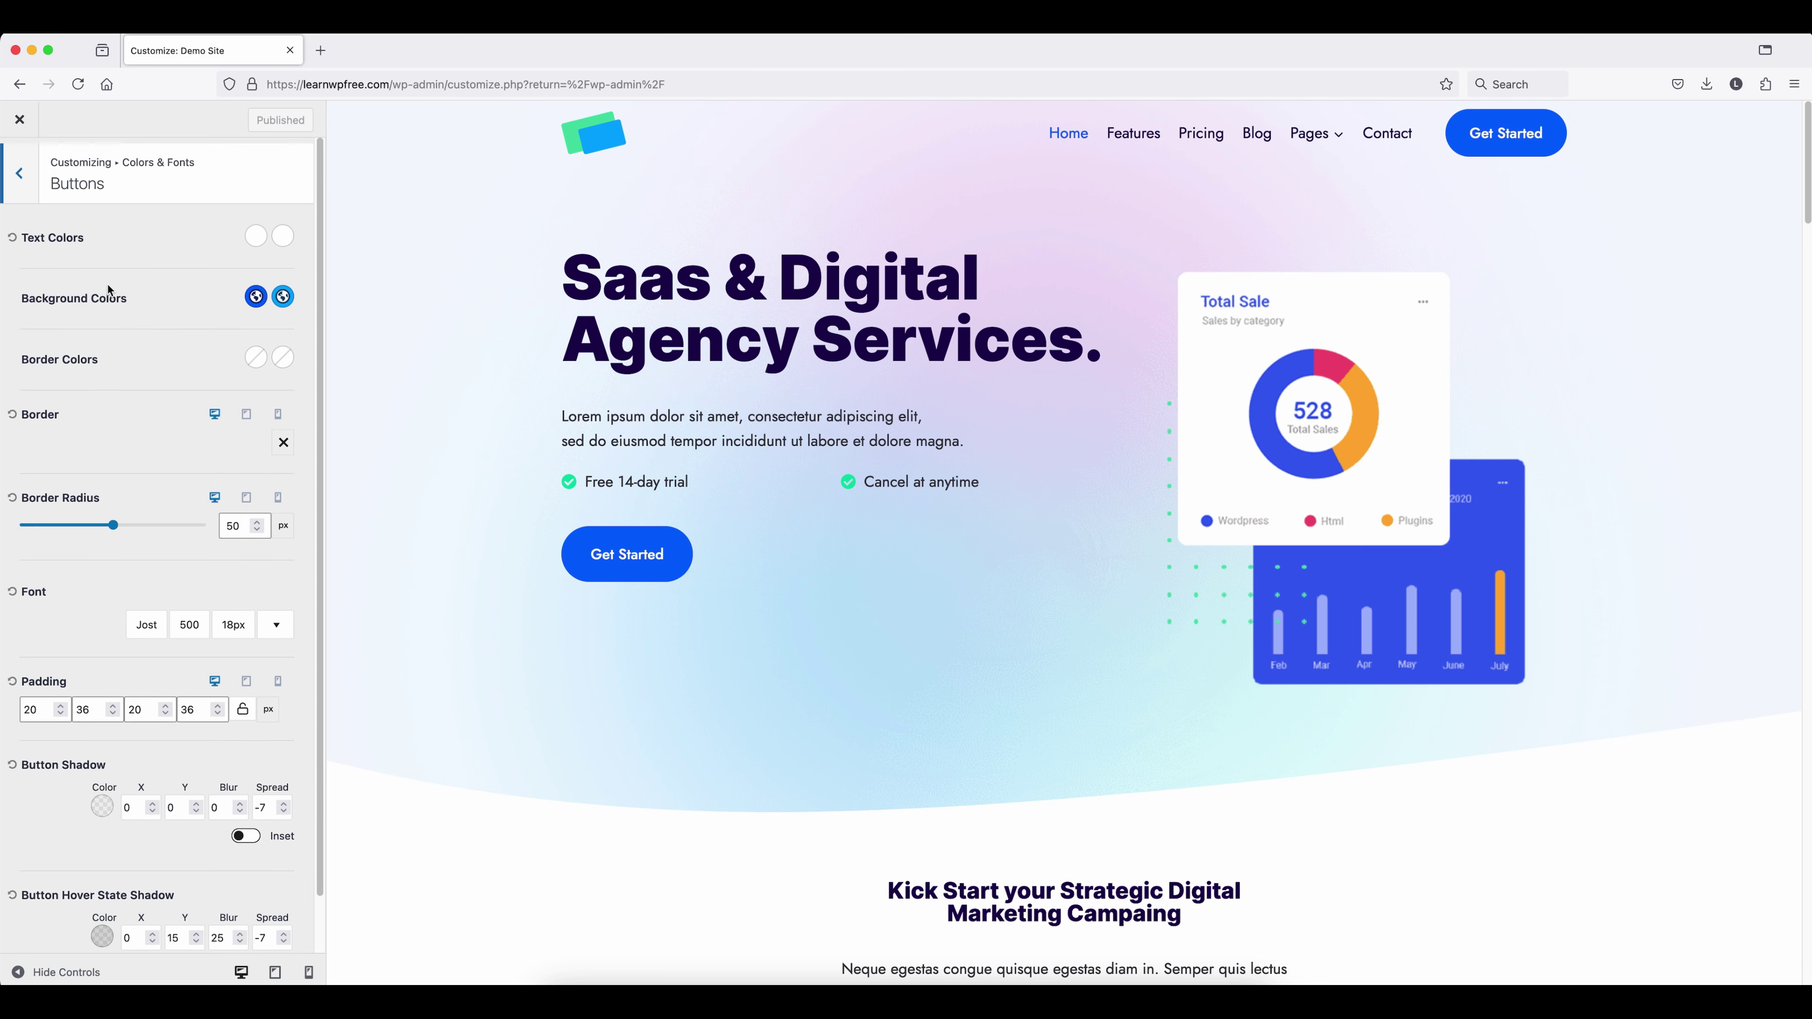
scroll(24, 184, "down", 2)
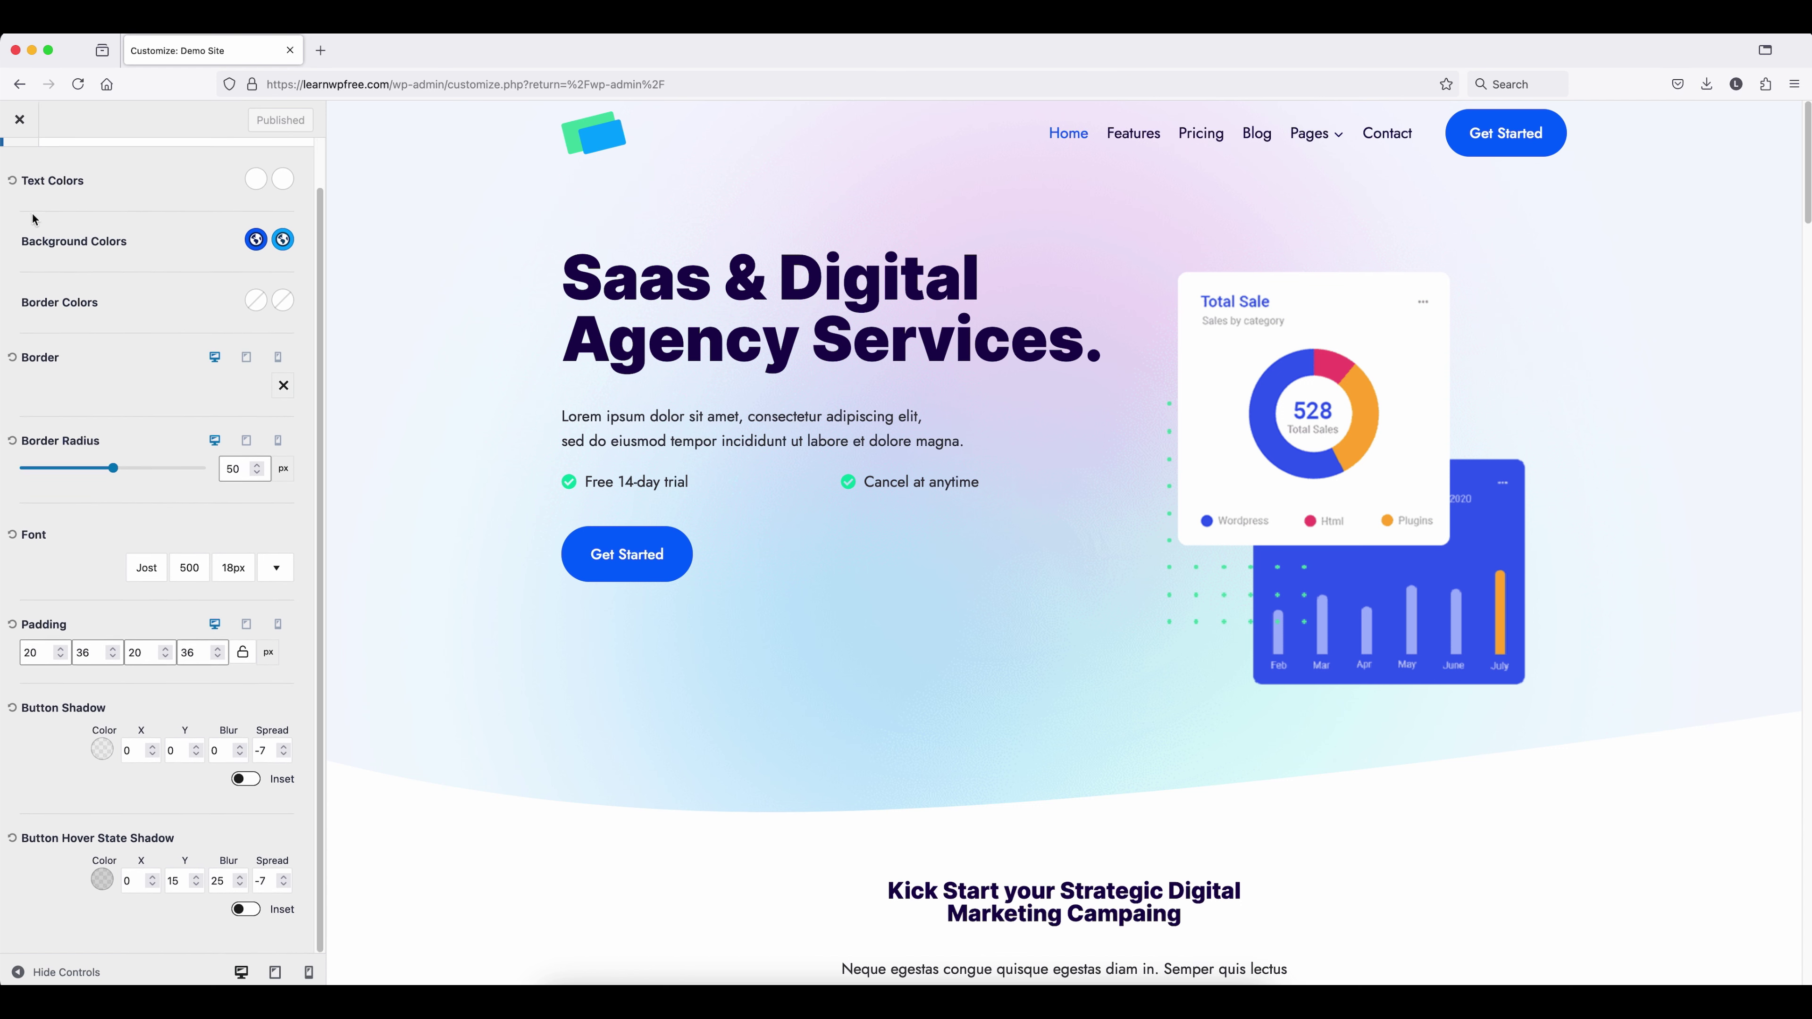
scroll(23, 183, "up", 2)
left_click(21, 169)
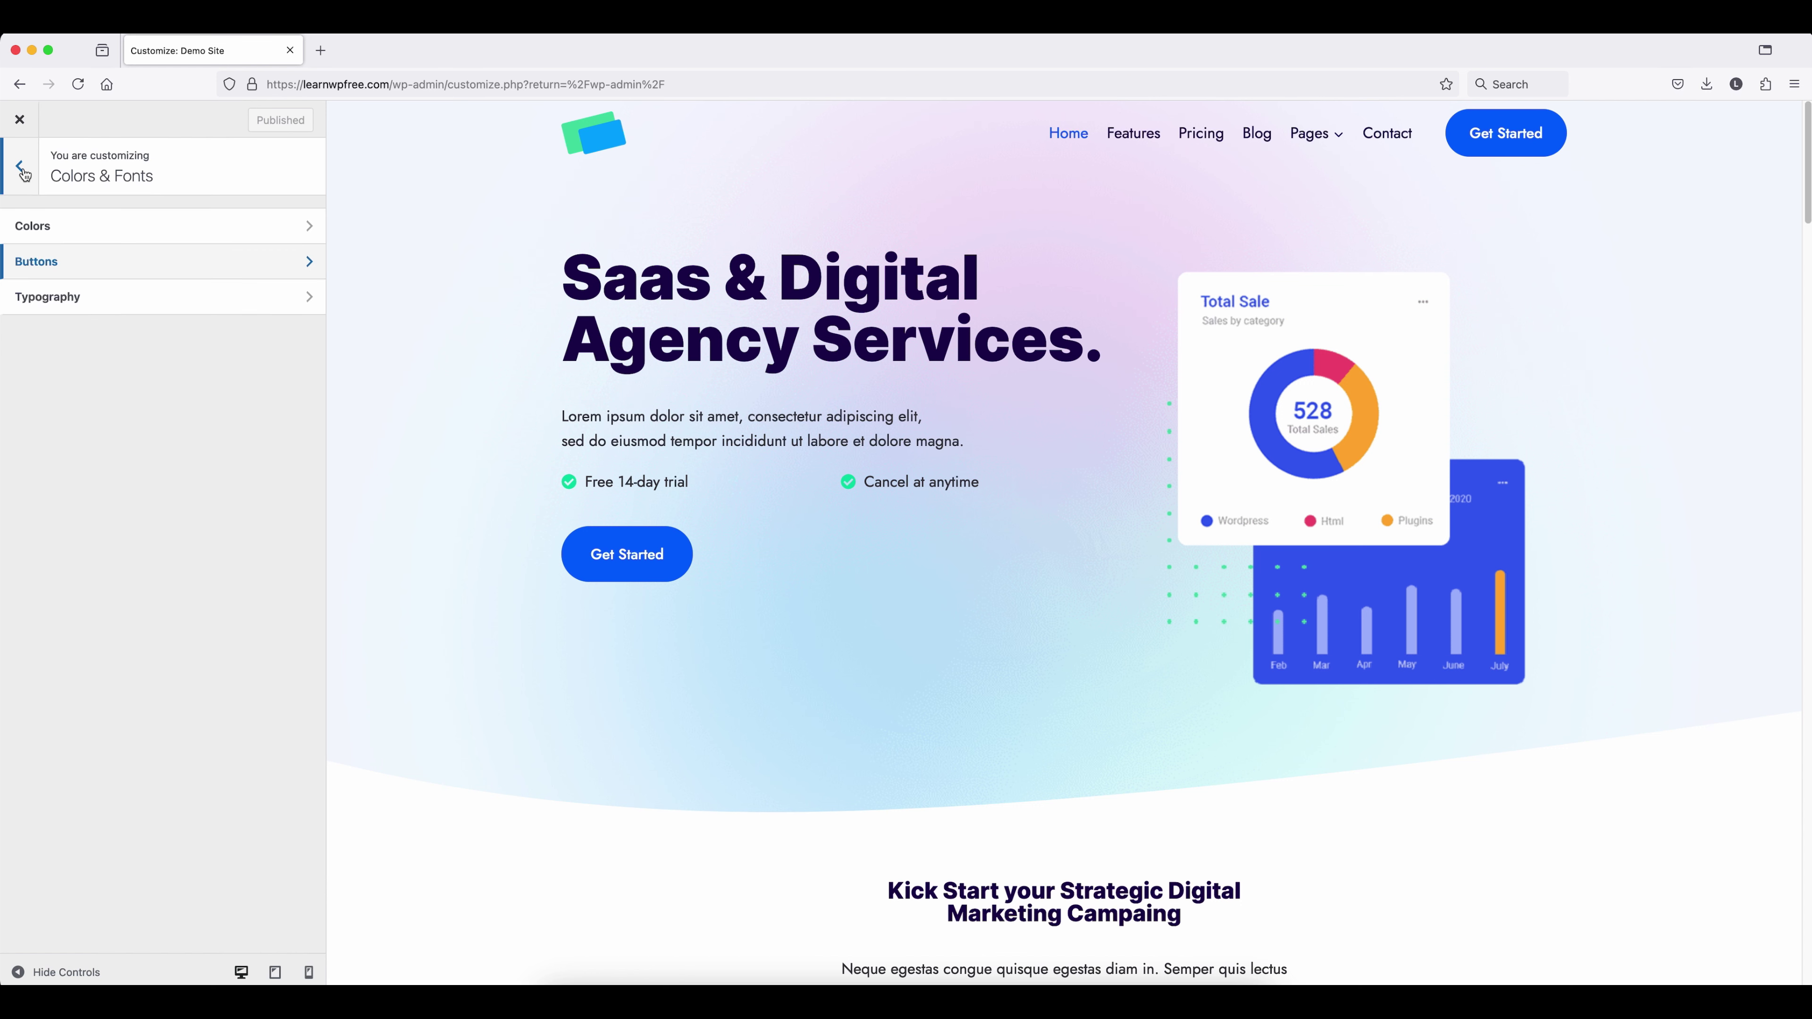
left_click(22, 170)
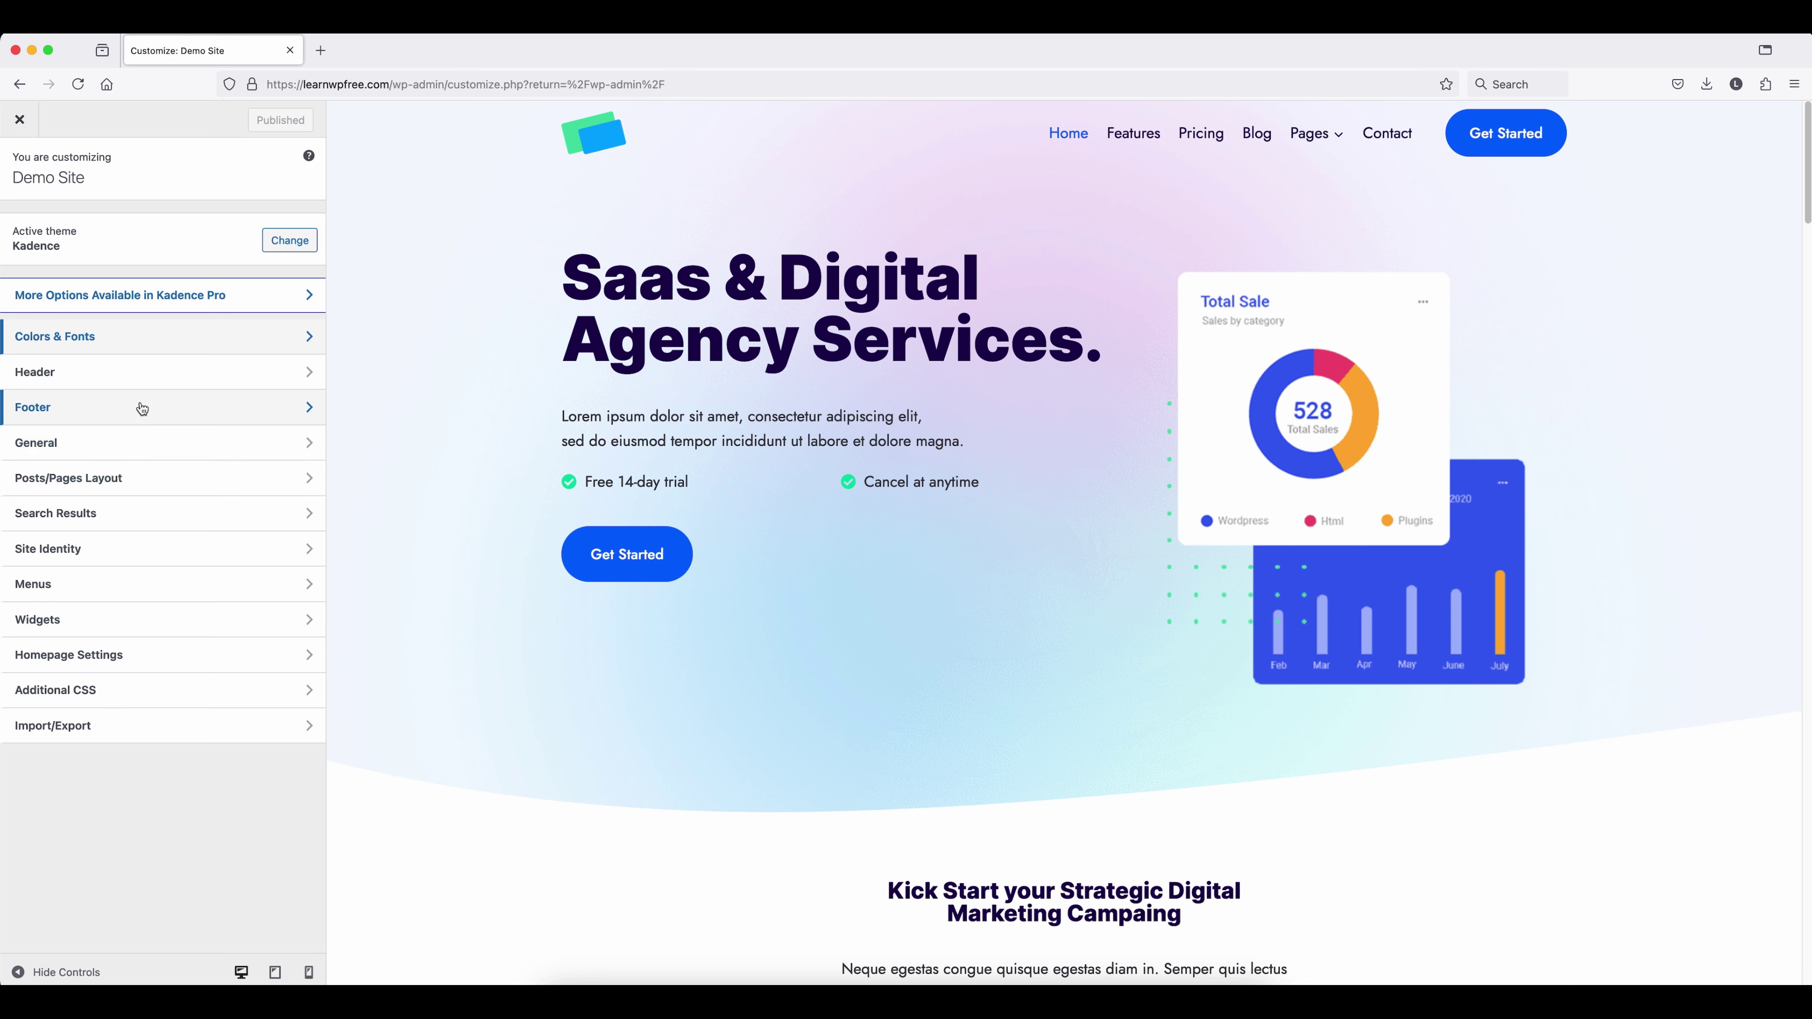
Add a Social element to the right section of the header's top row
mouse_move(681, 135)
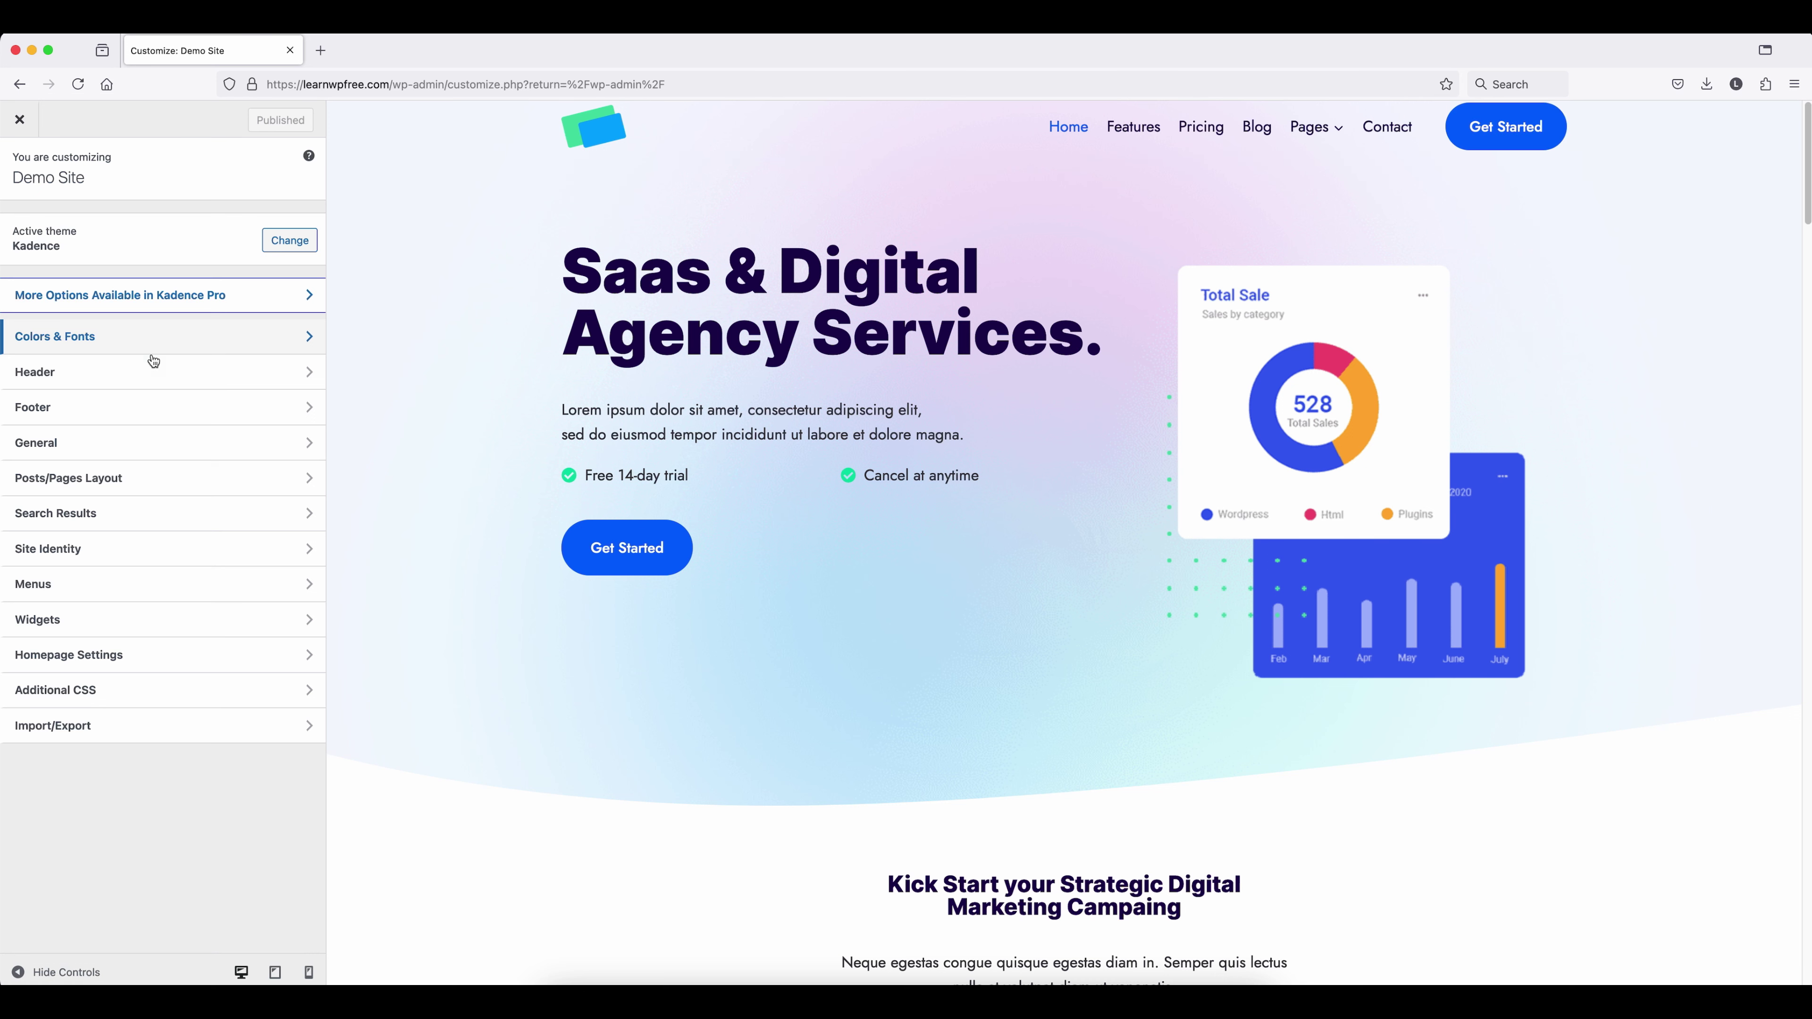
left_click(80, 378)
left_click(79, 379)
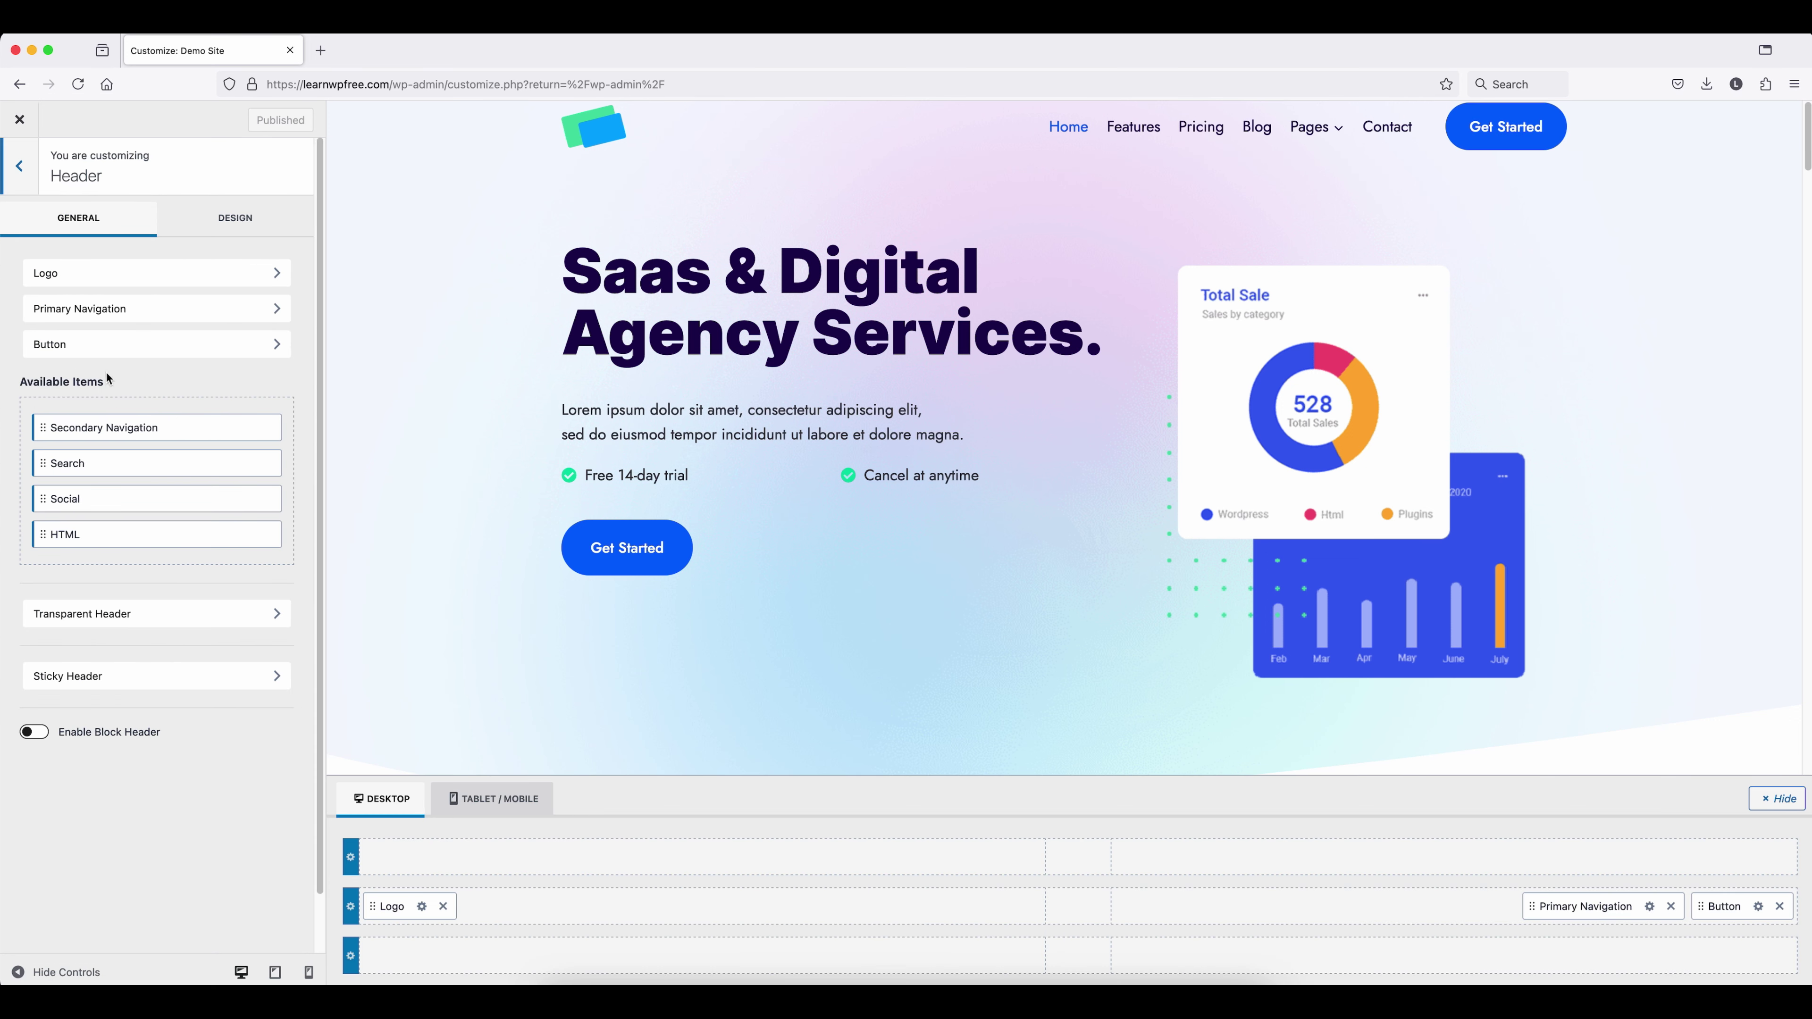
left_click(350, 857)
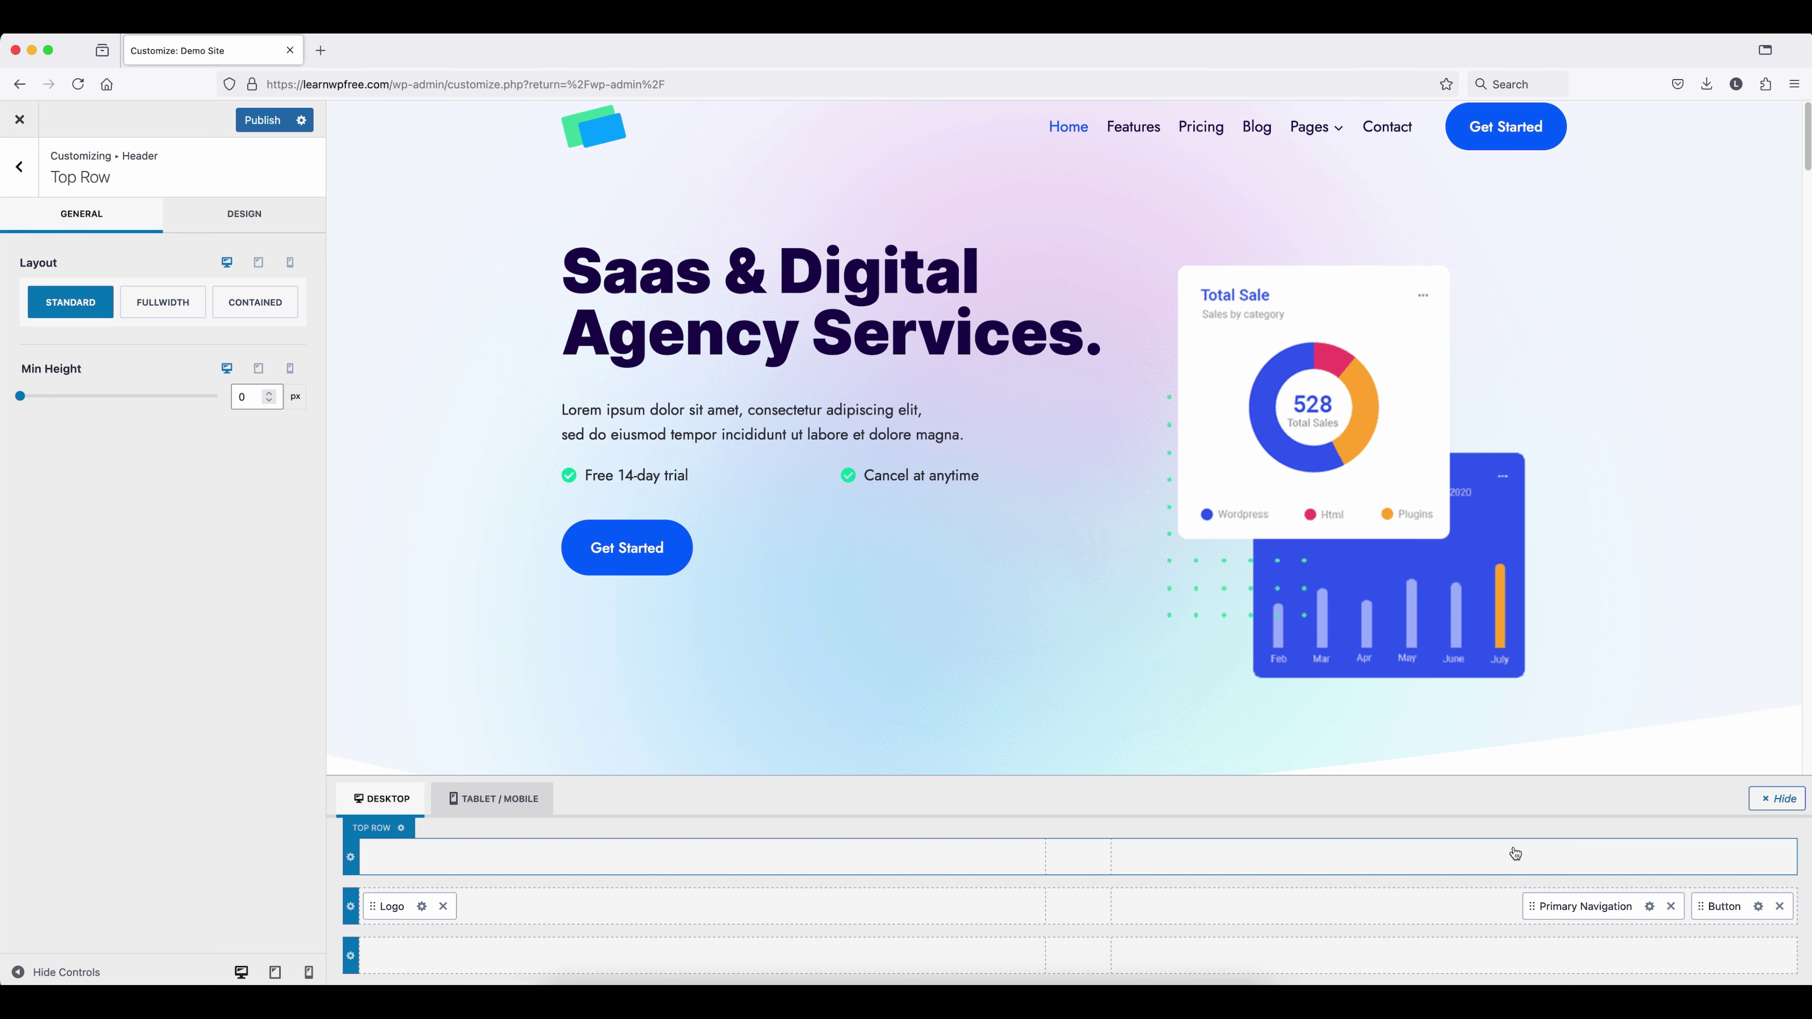
left_click(1456, 858)
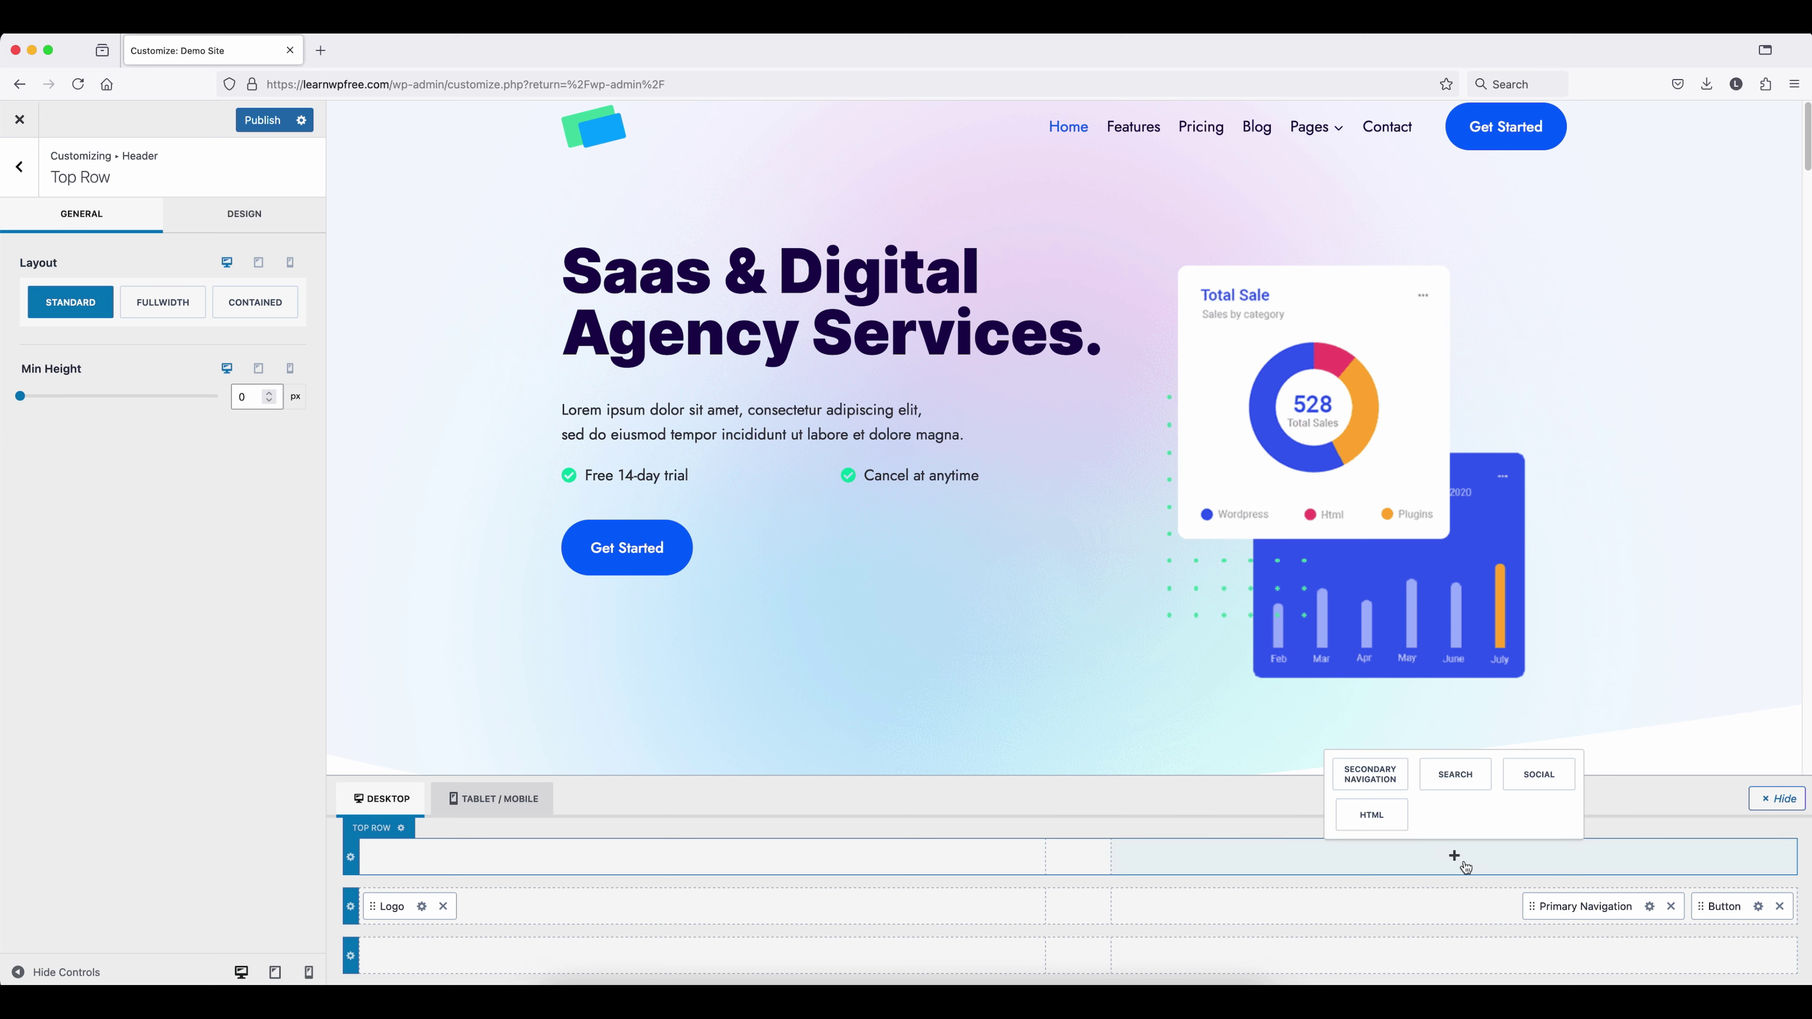
left_click(1535, 778)
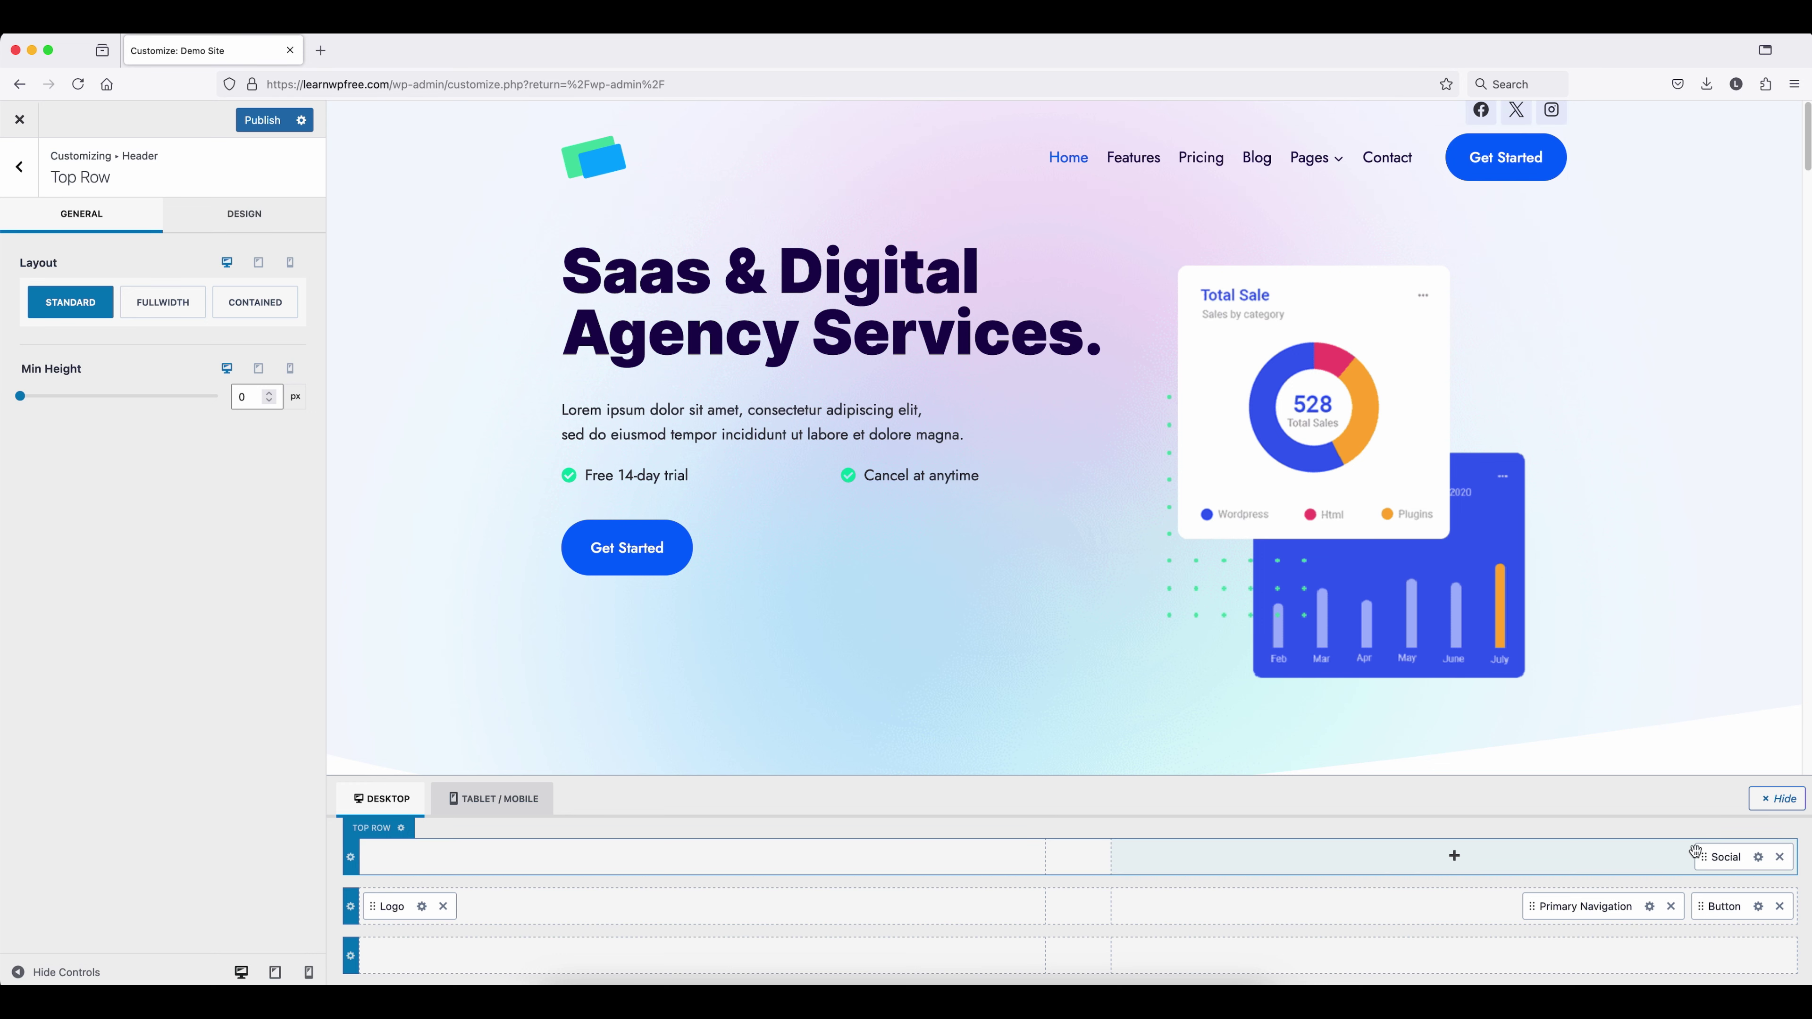
Check the Social element's Facebook item and social link fields, and remove the element from the header's top row
left_click(1759, 857)
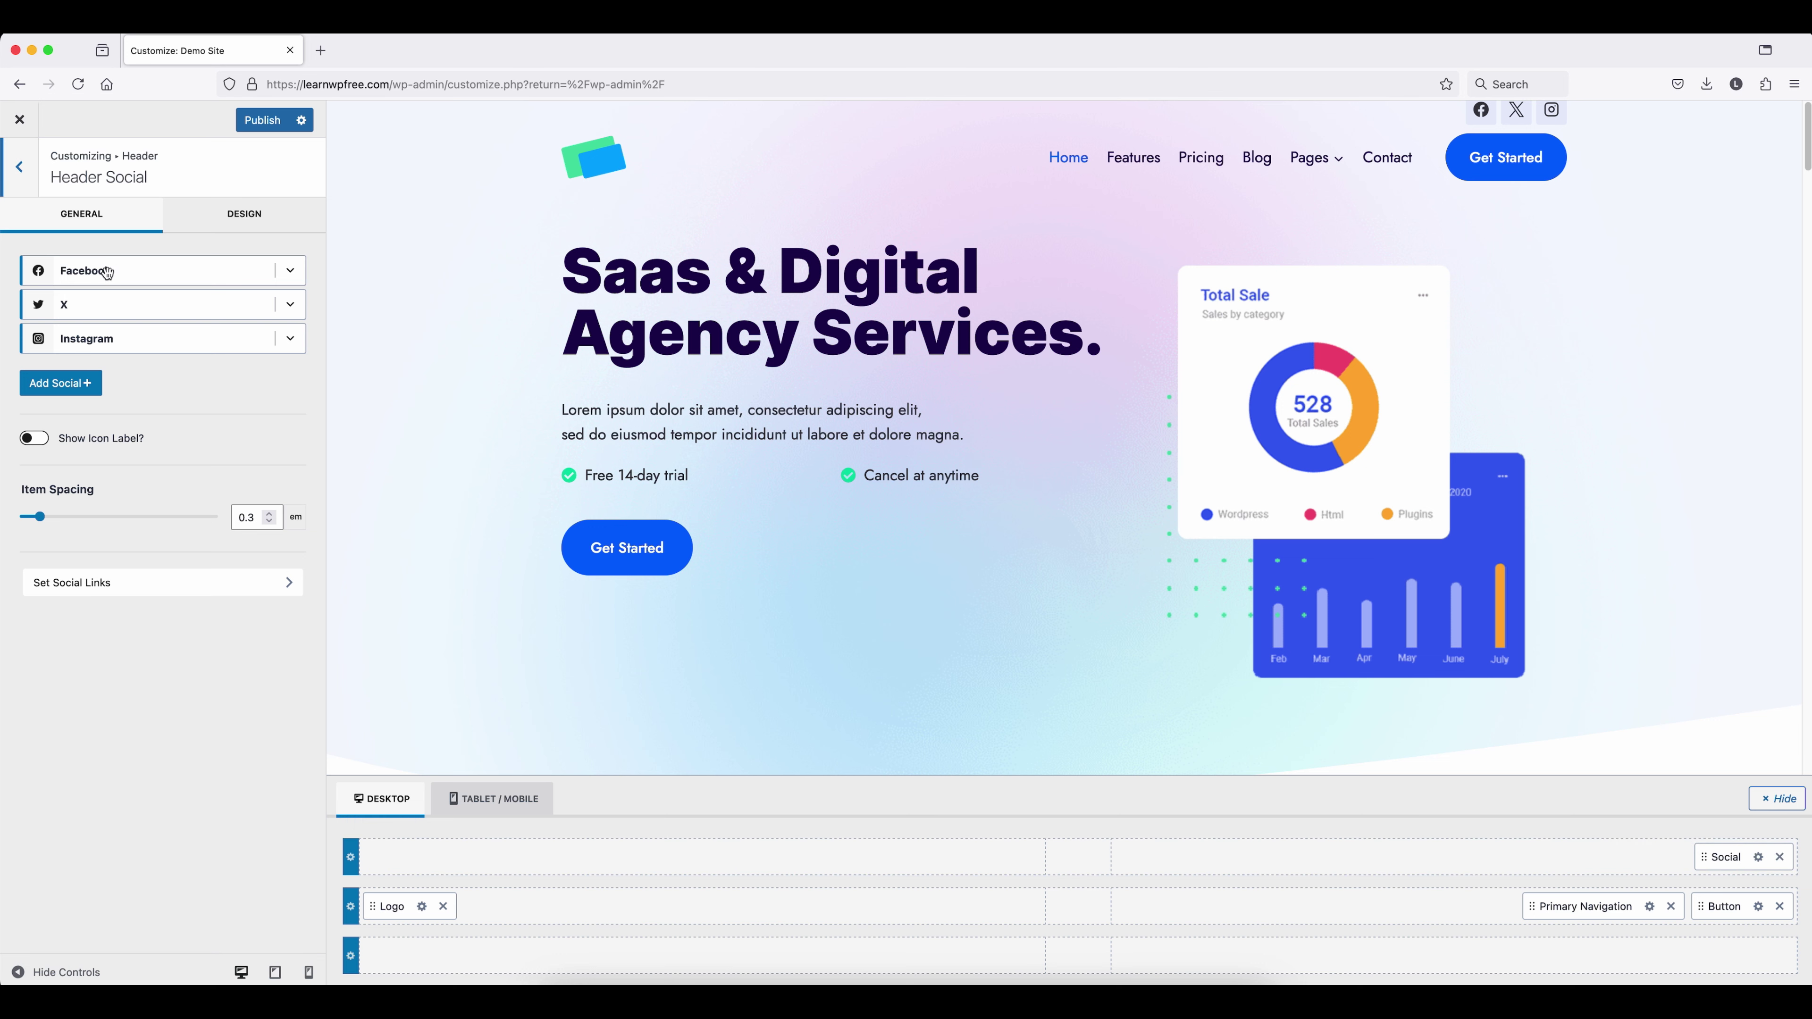
left_click(290, 271)
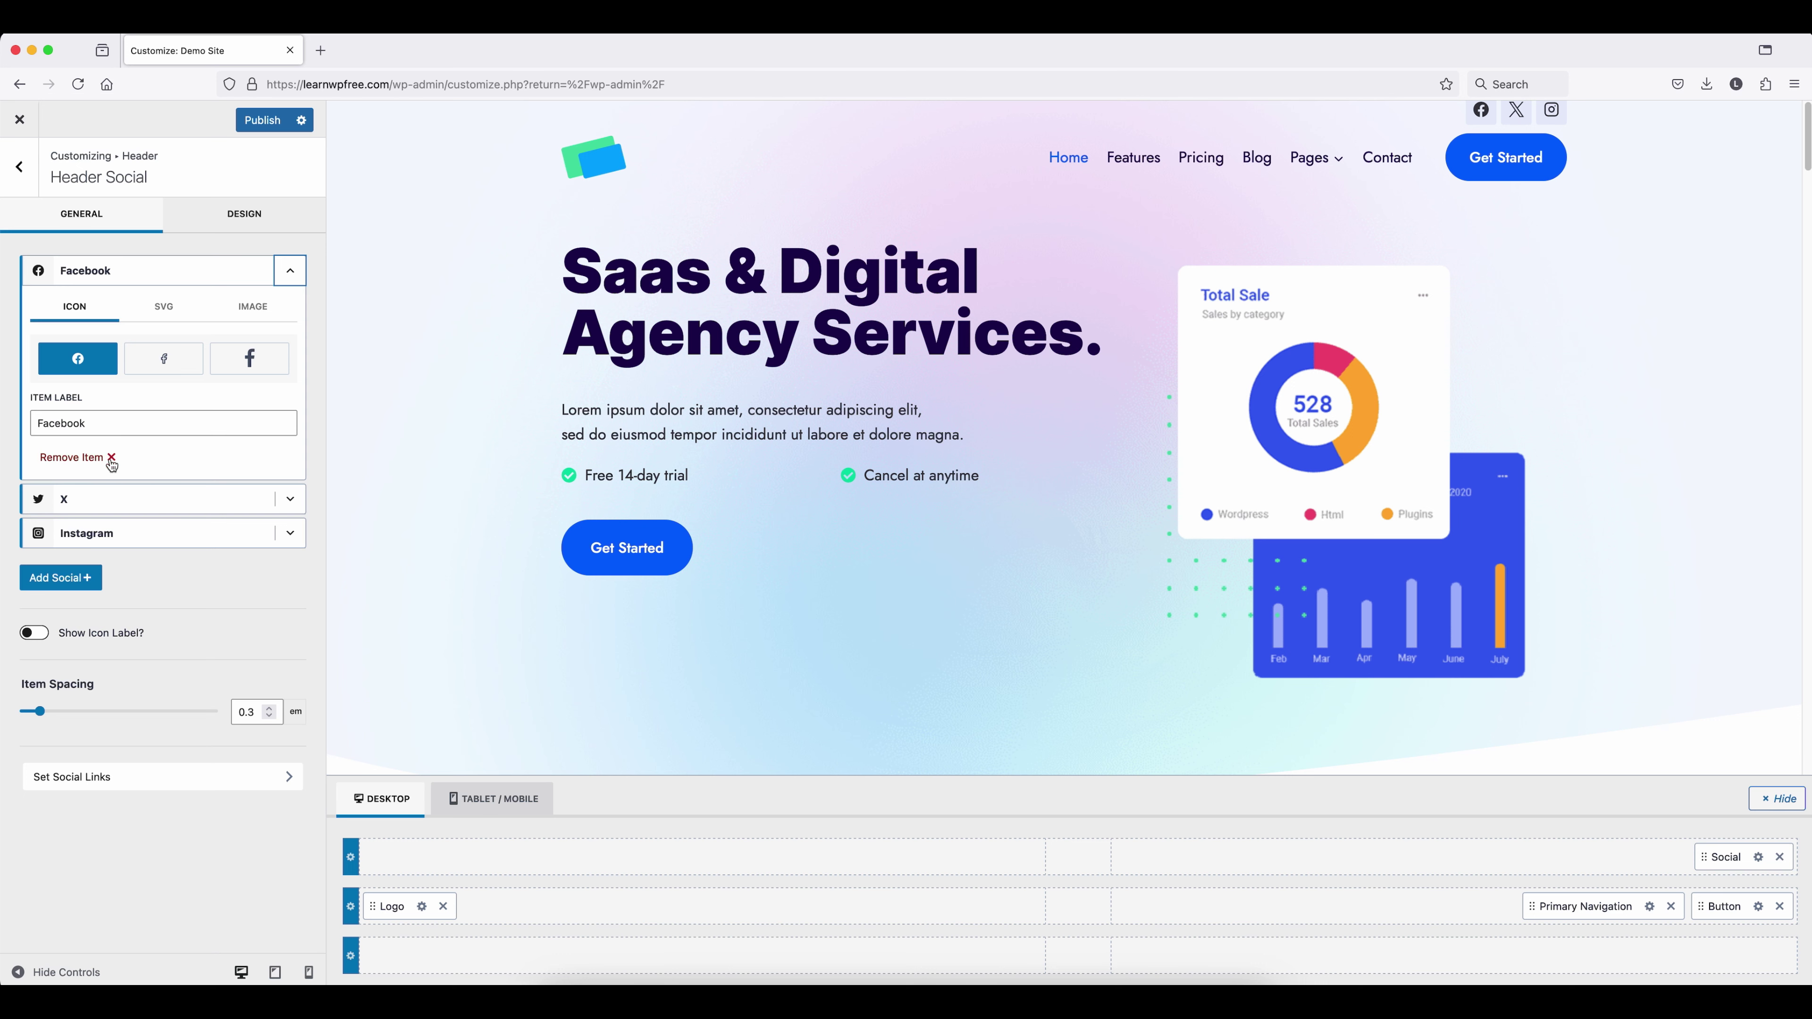
left_click(128, 784)
left_click(65, 296)
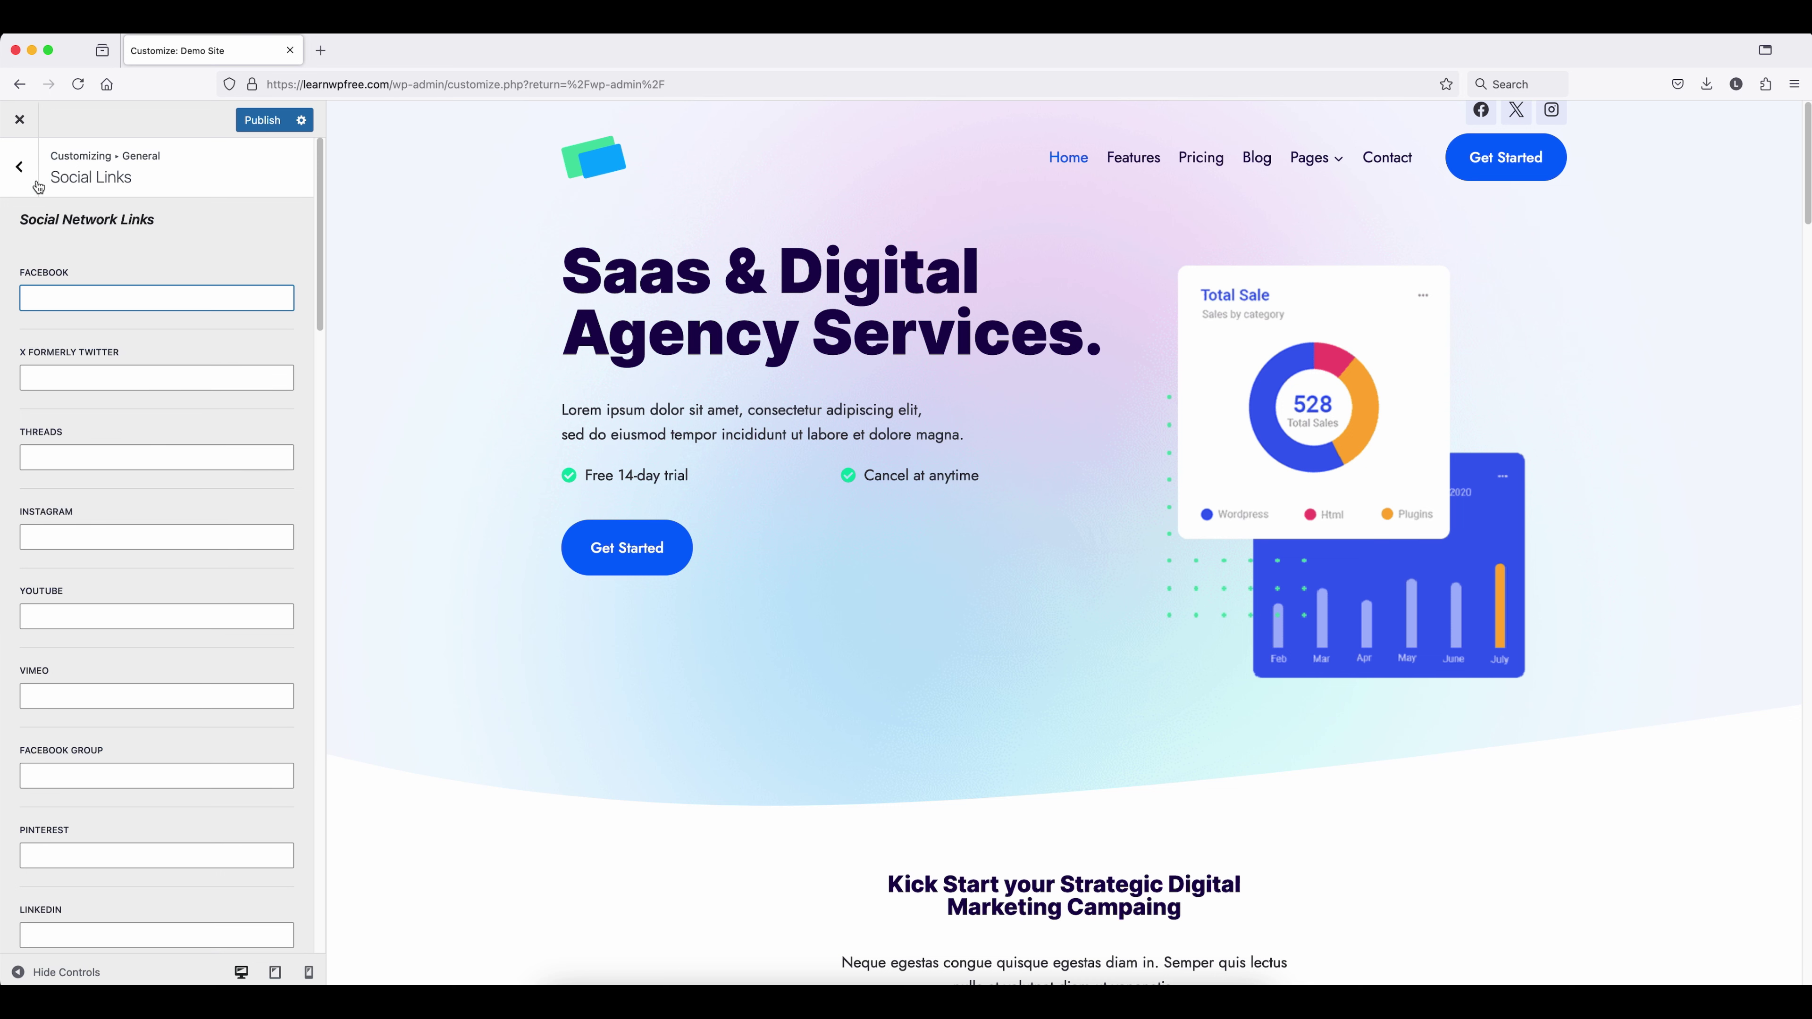
left_click(21, 171)
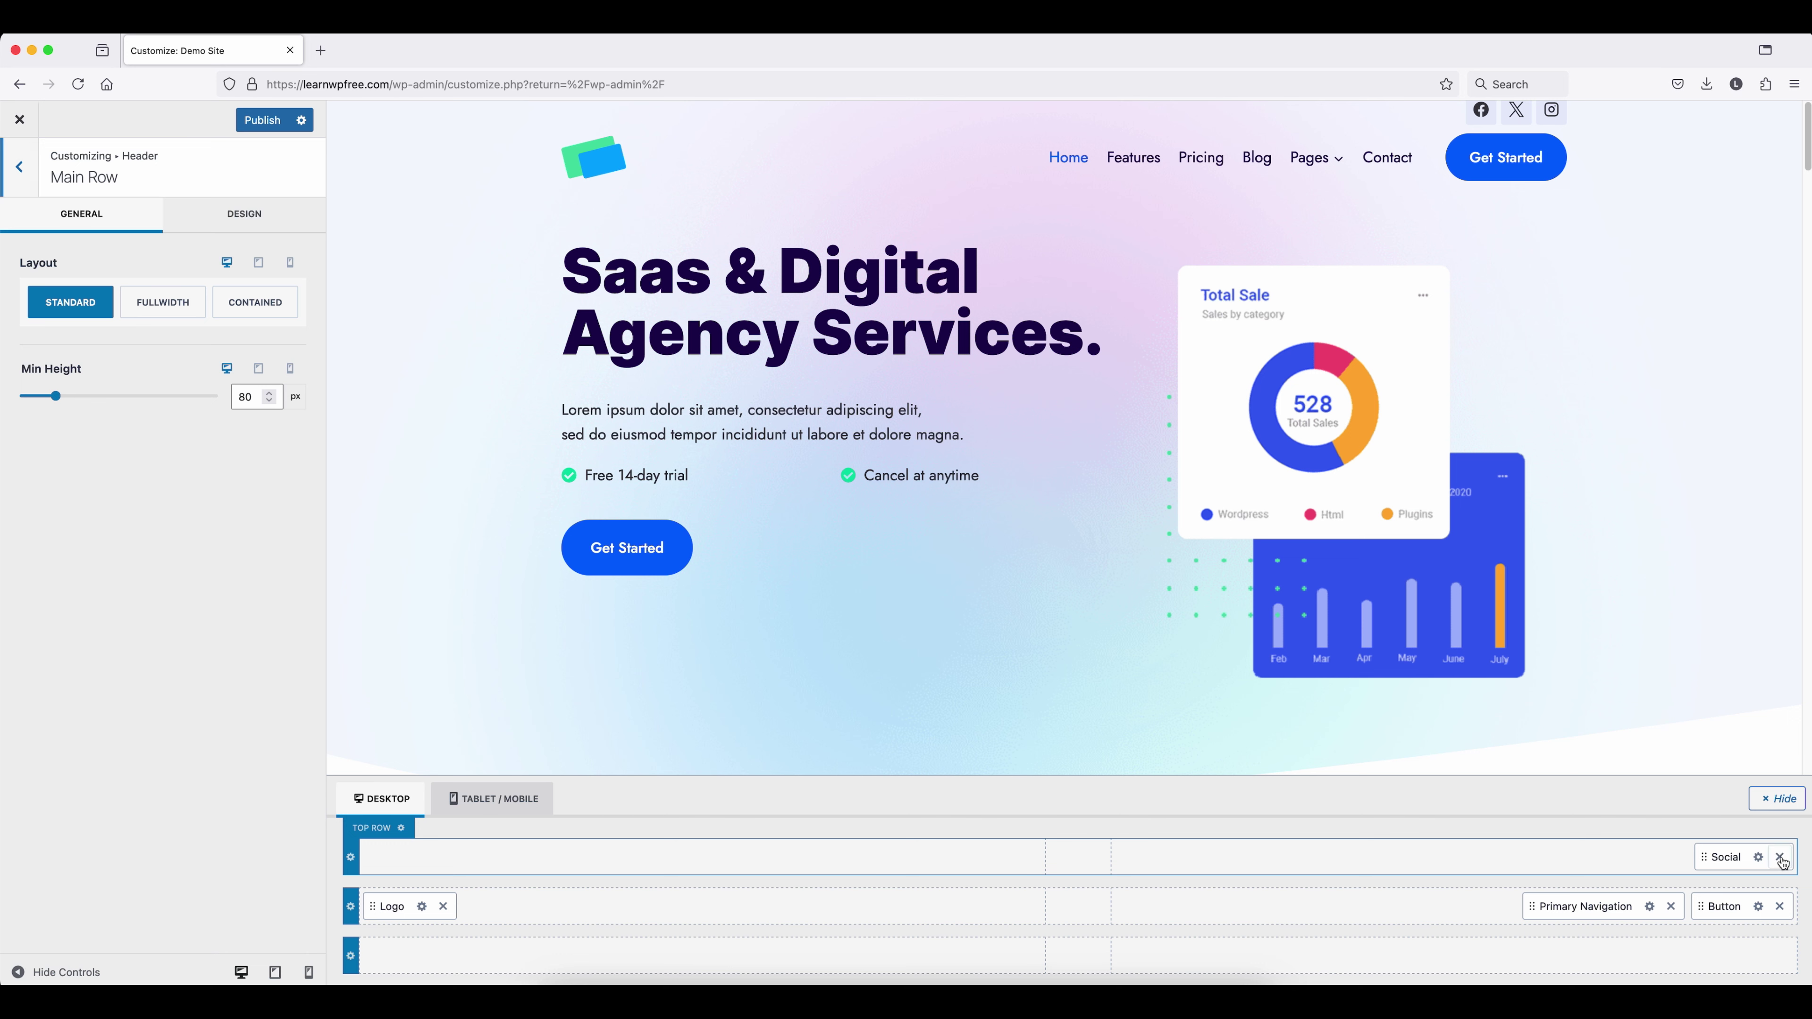
left_click(1780, 858)
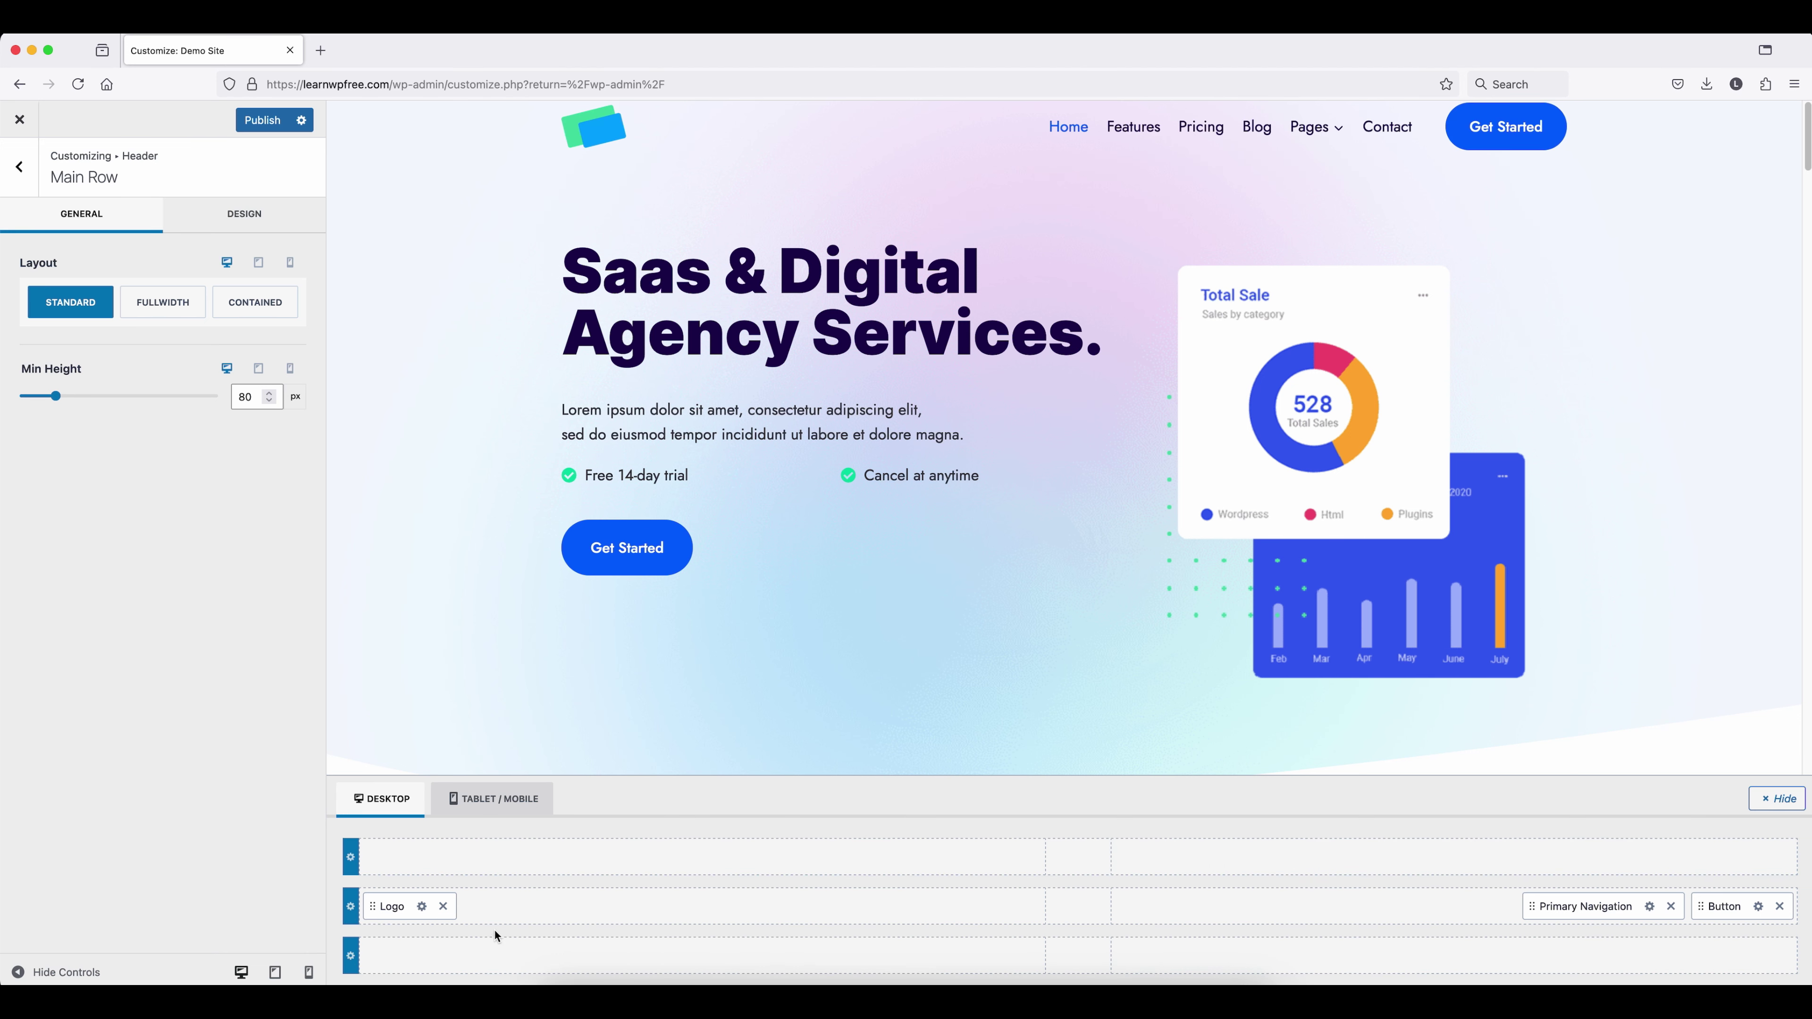
Set the header's logo layout to Logo, Title & Tagline and return to the main customizer options
left_click(422, 906)
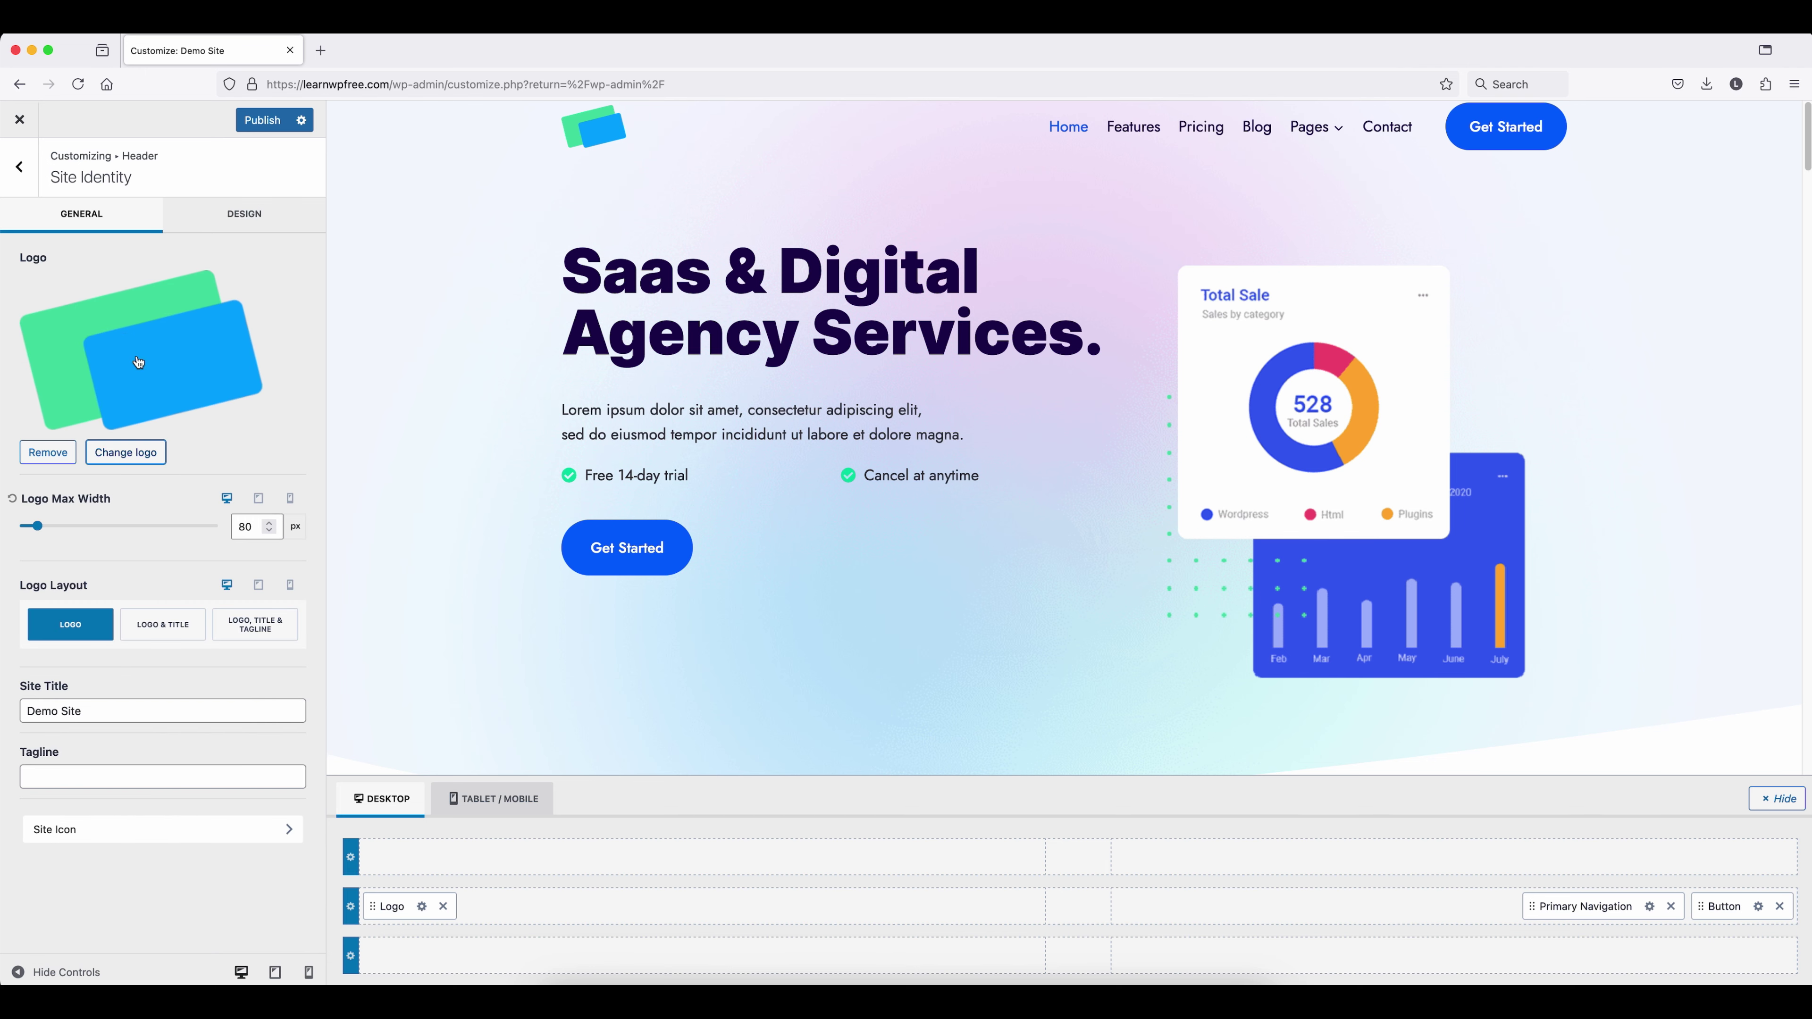
left_click(267, 630)
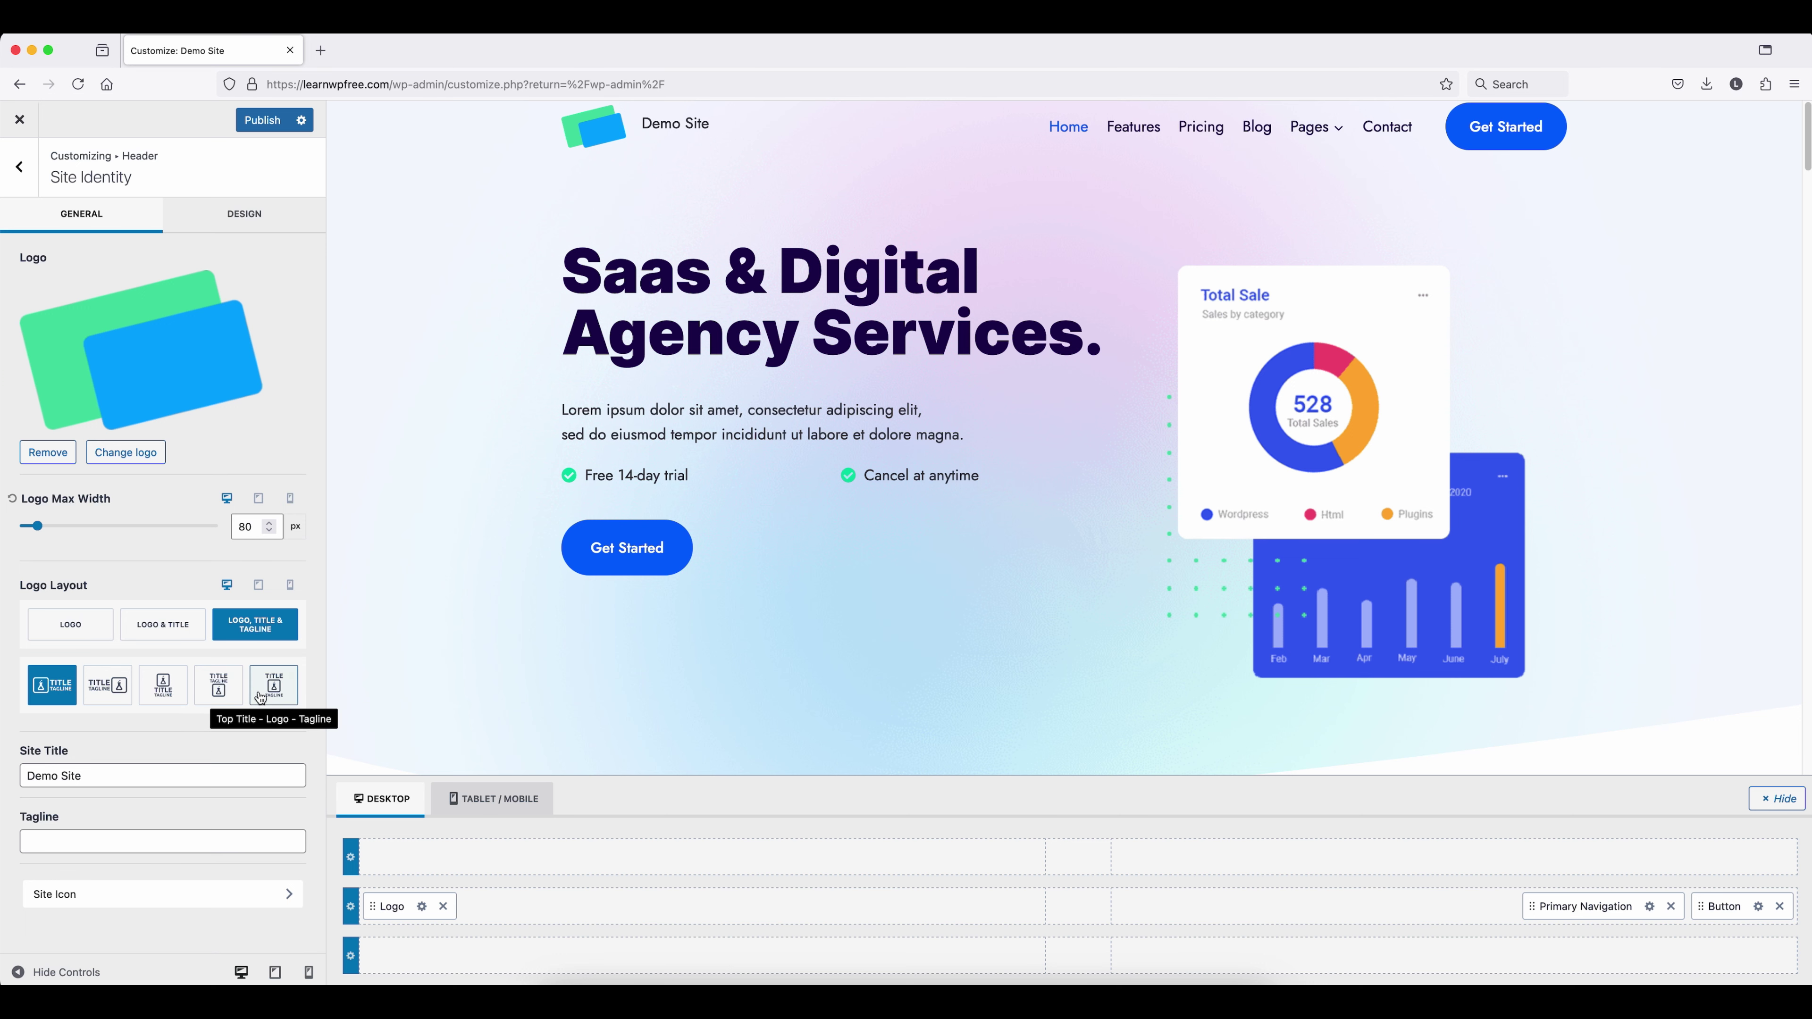
left_click(19, 166)
Set the footer's middle row to 5 columns
scroll(1005, 843, "down", 5)
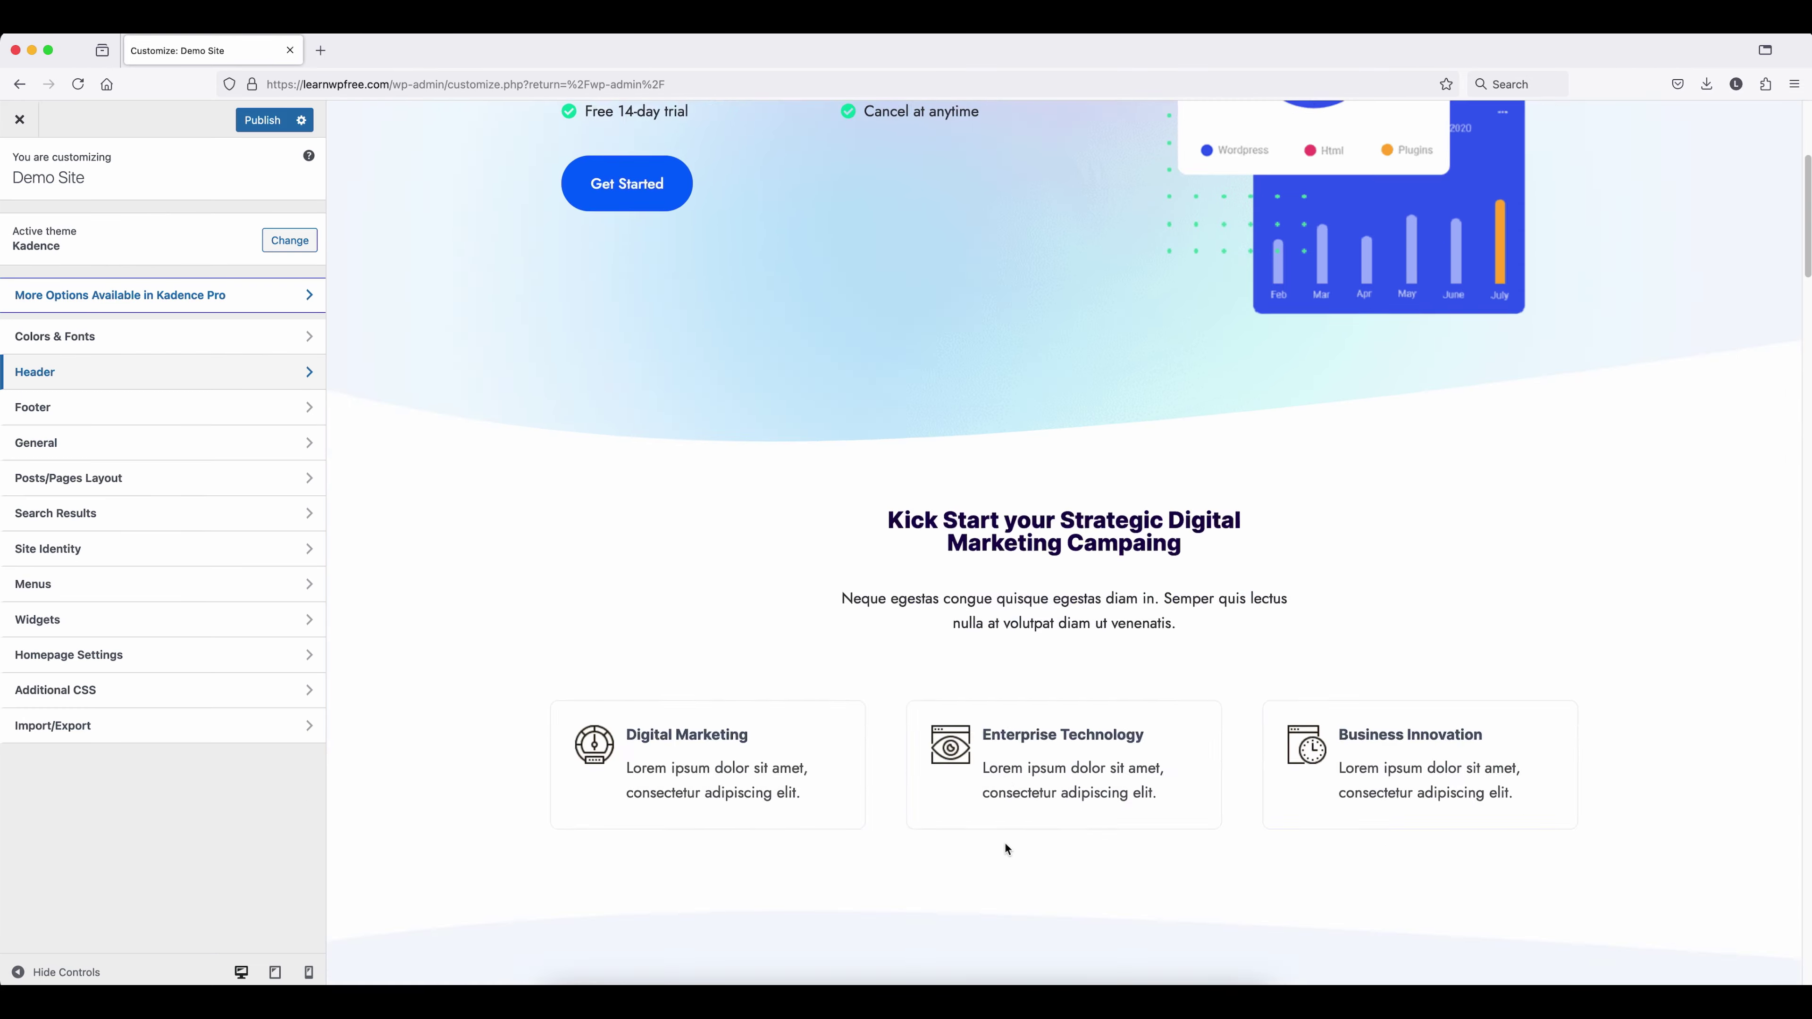
scroll(1006, 848, "down", 15)
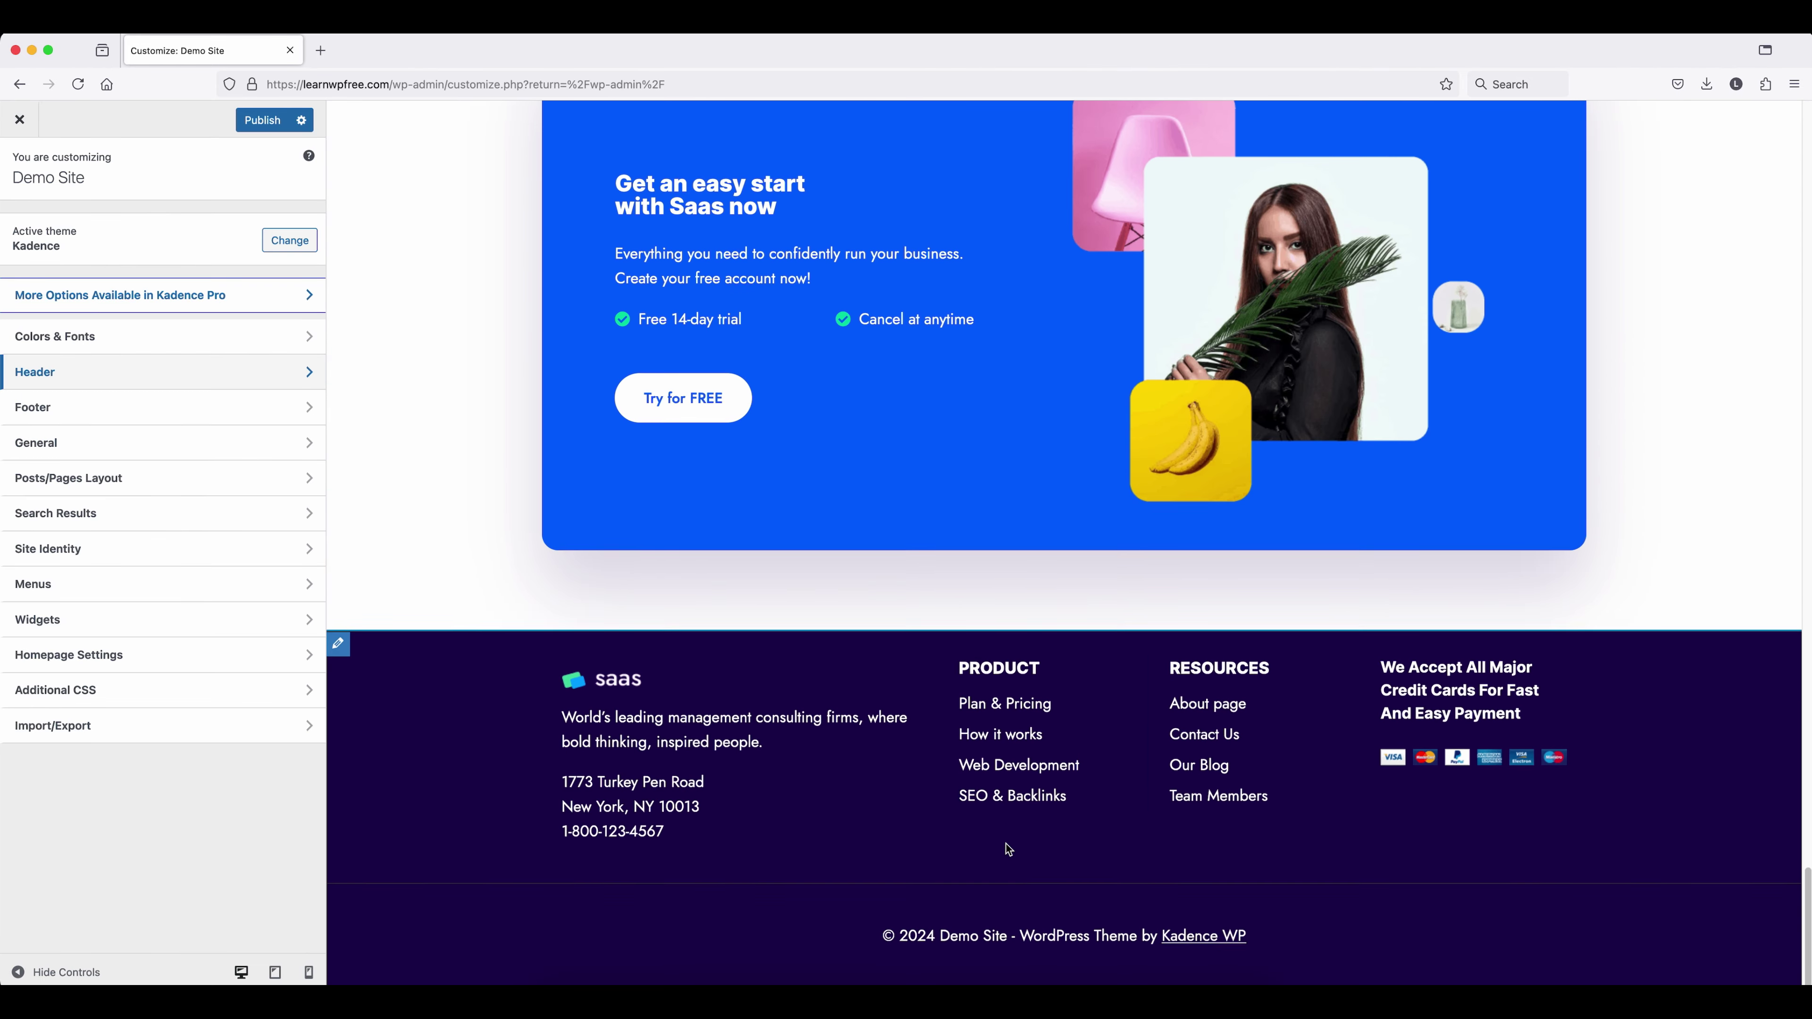
left_click(75, 414)
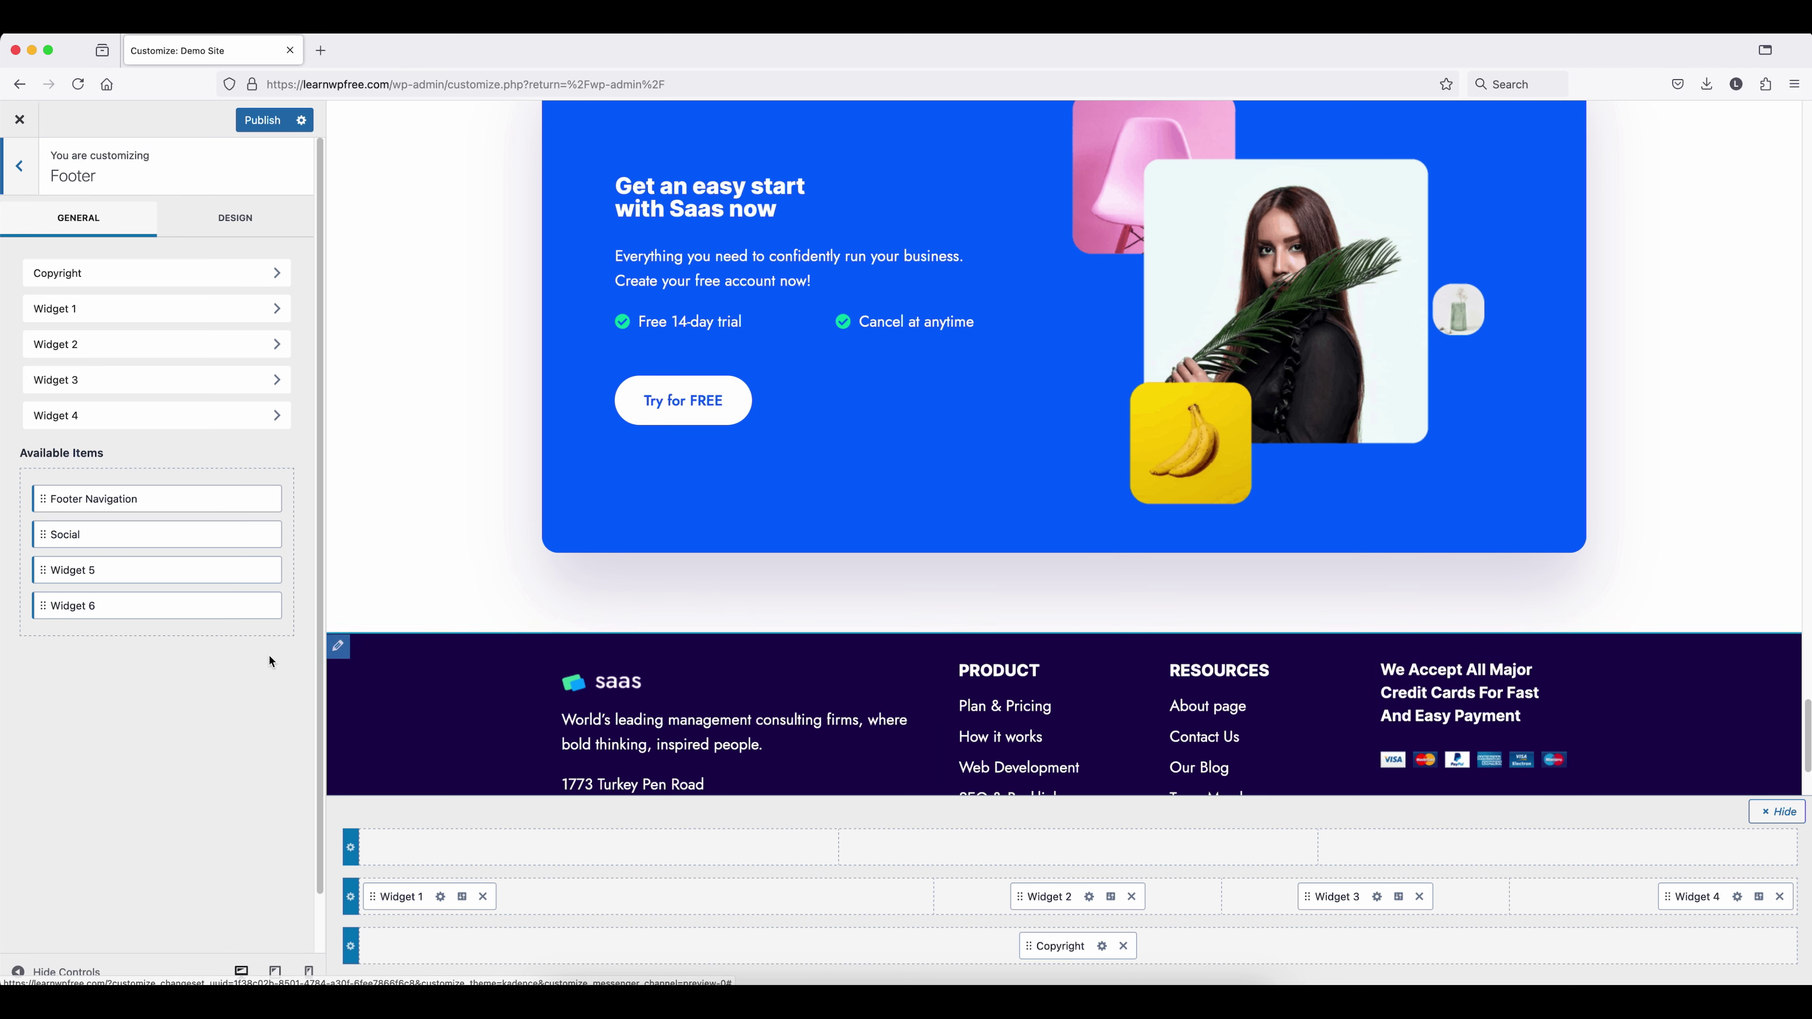
left_click(340, 648)
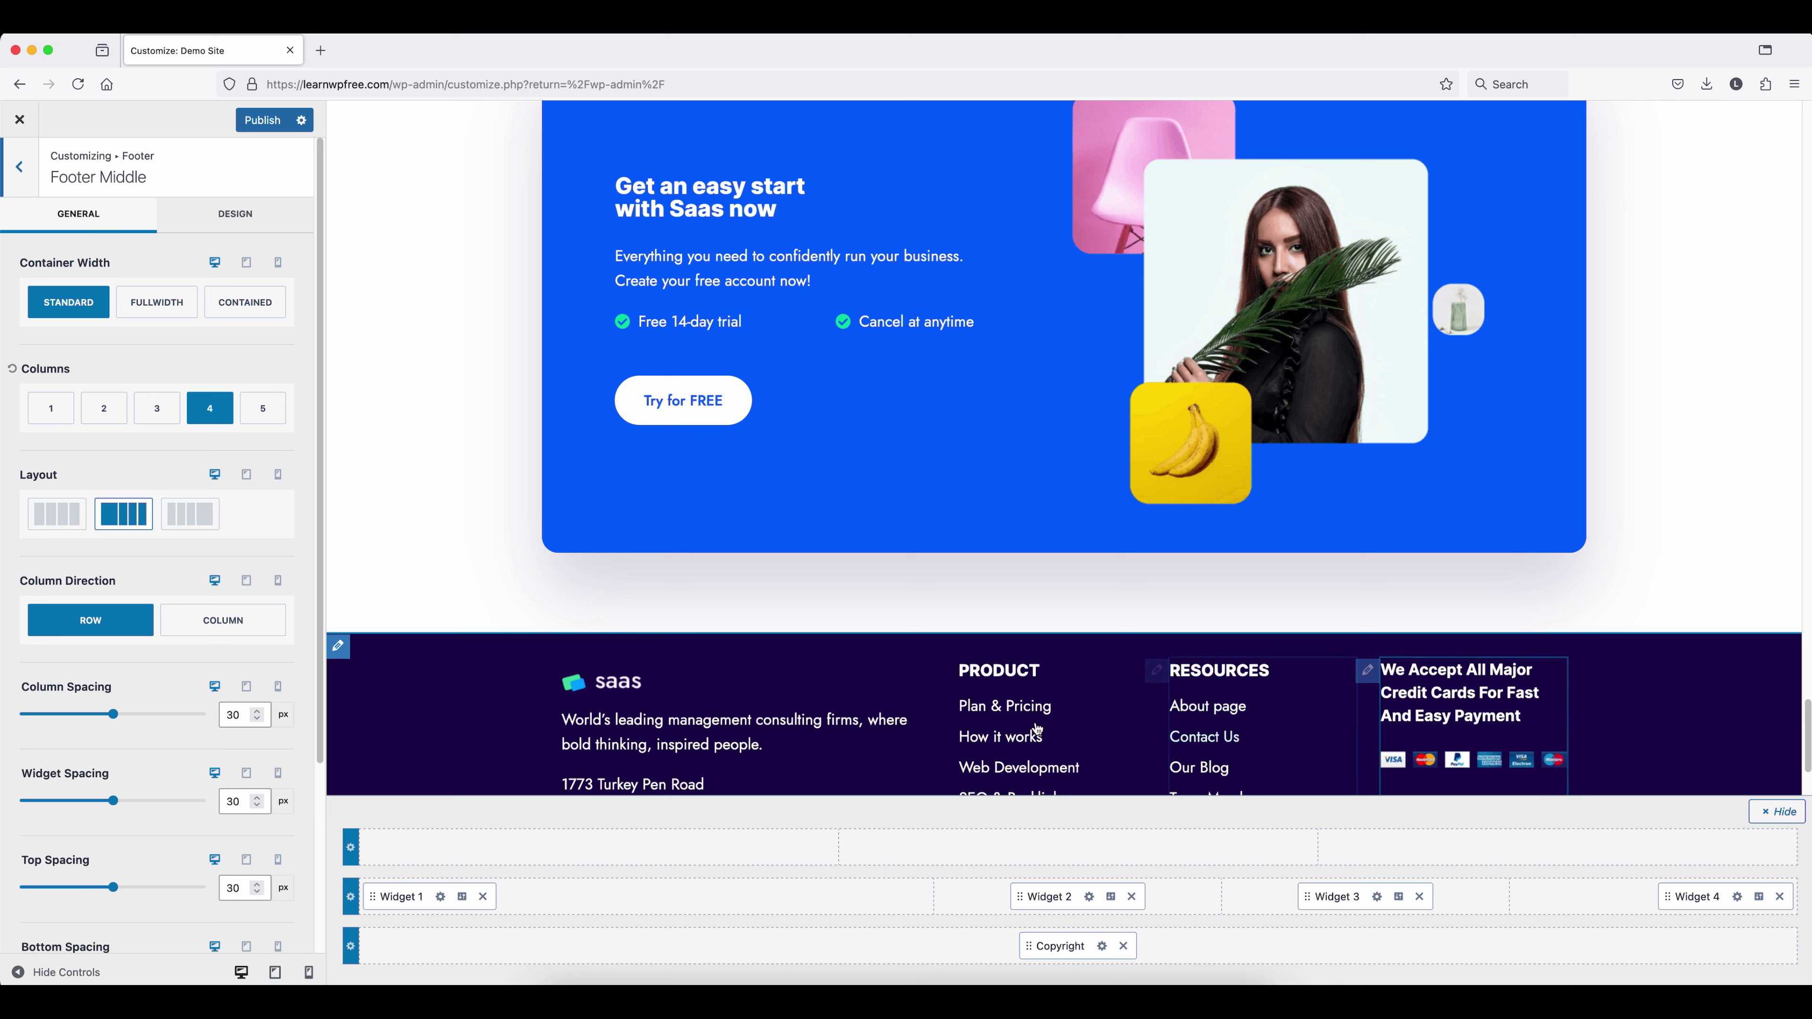
left_click(269, 416)
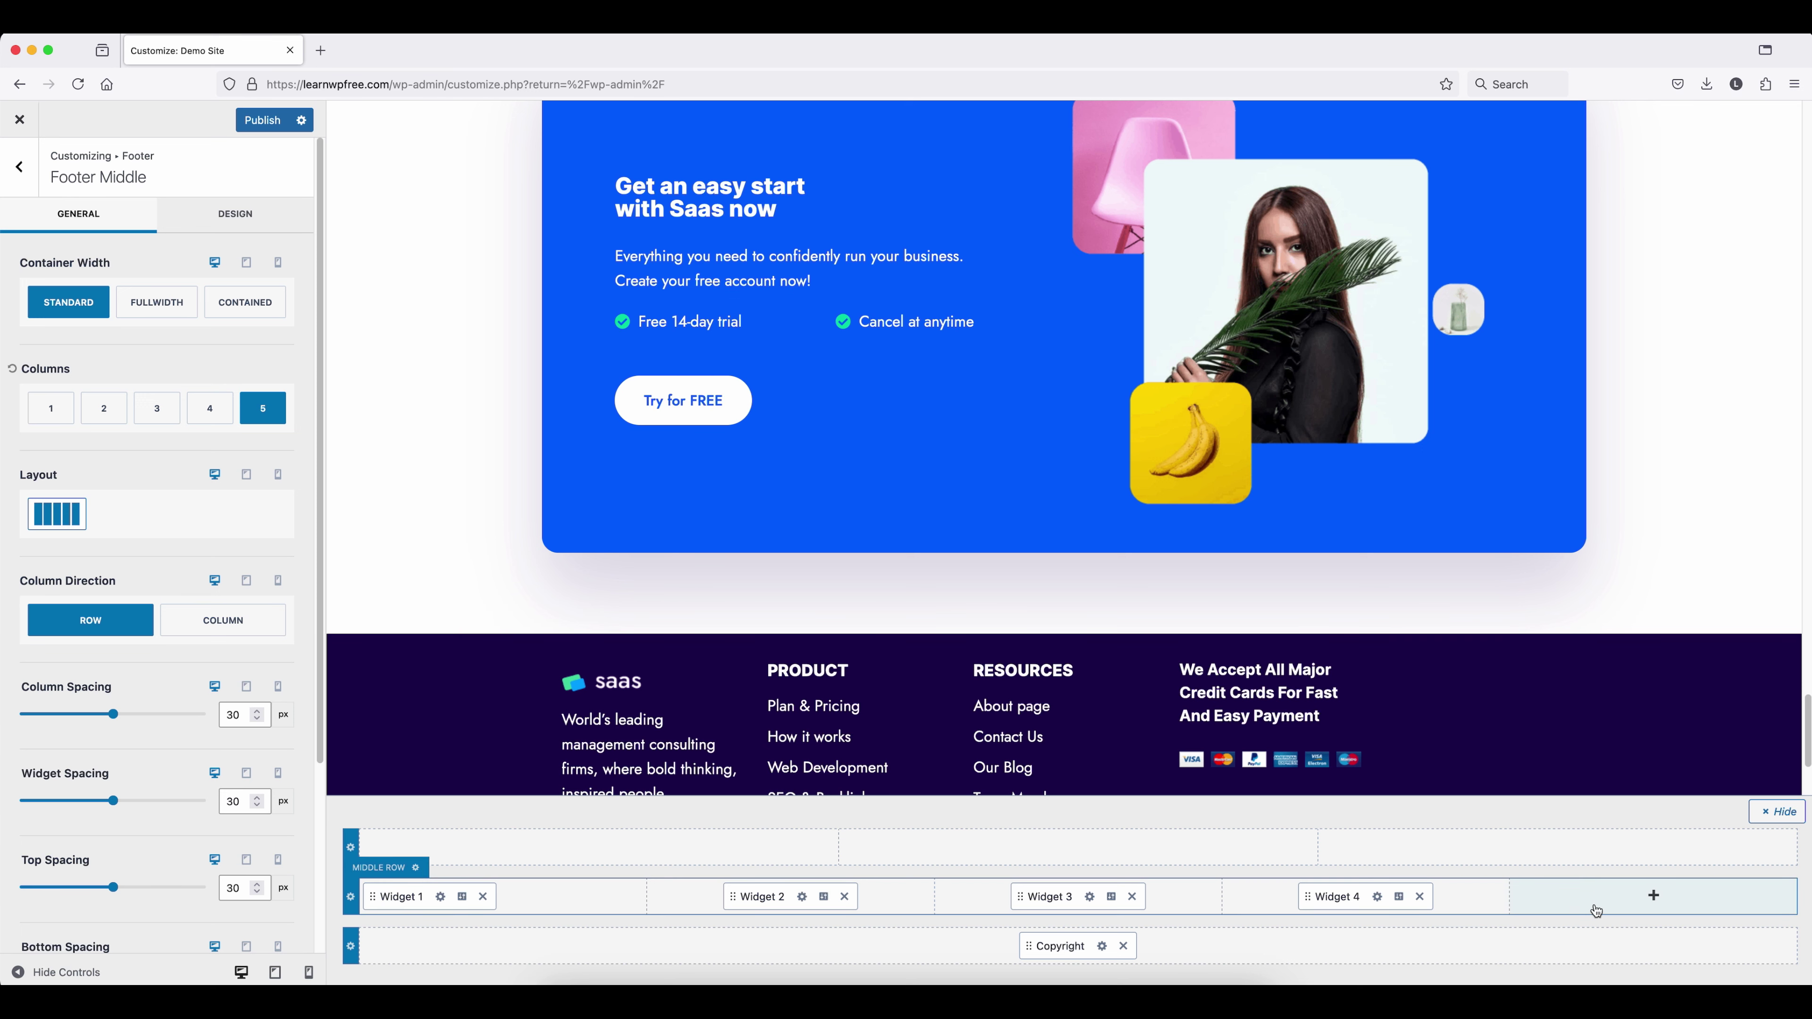
Add Widget 5 to the empty fifth column of the footer's middle row
left_click(1655, 897)
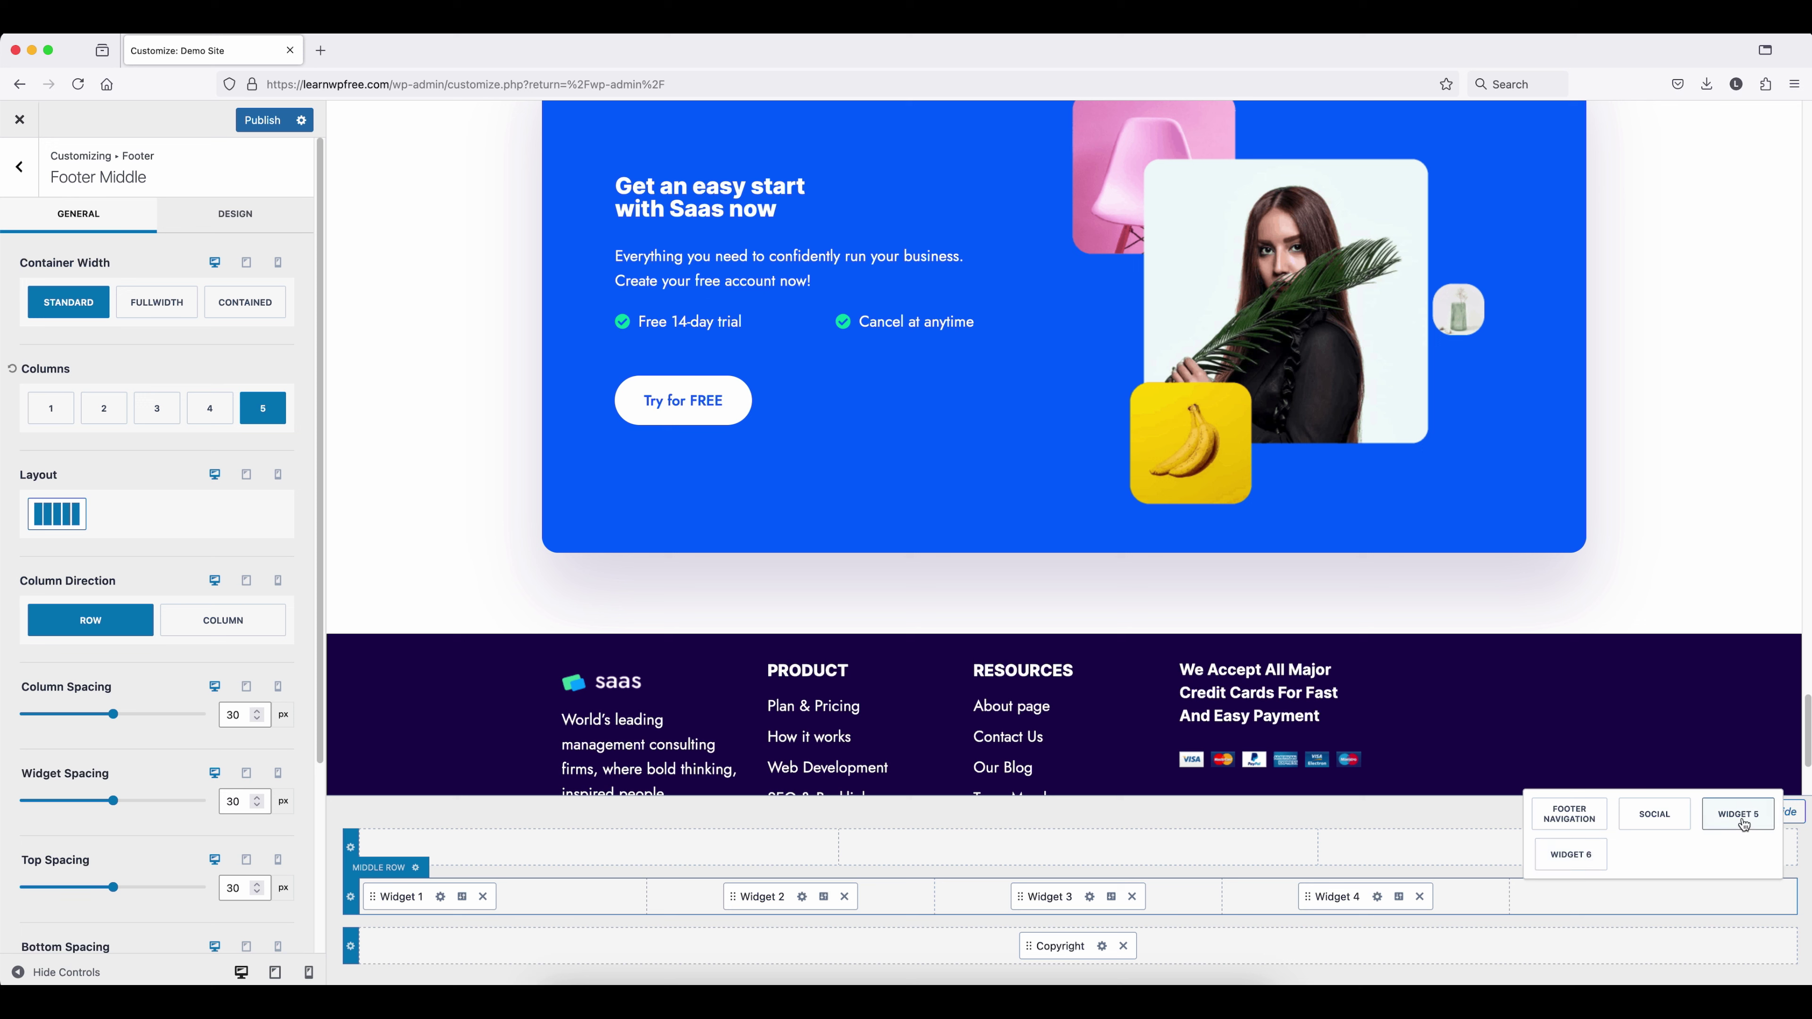
left_click(1652, 897)
left_click(1751, 816)
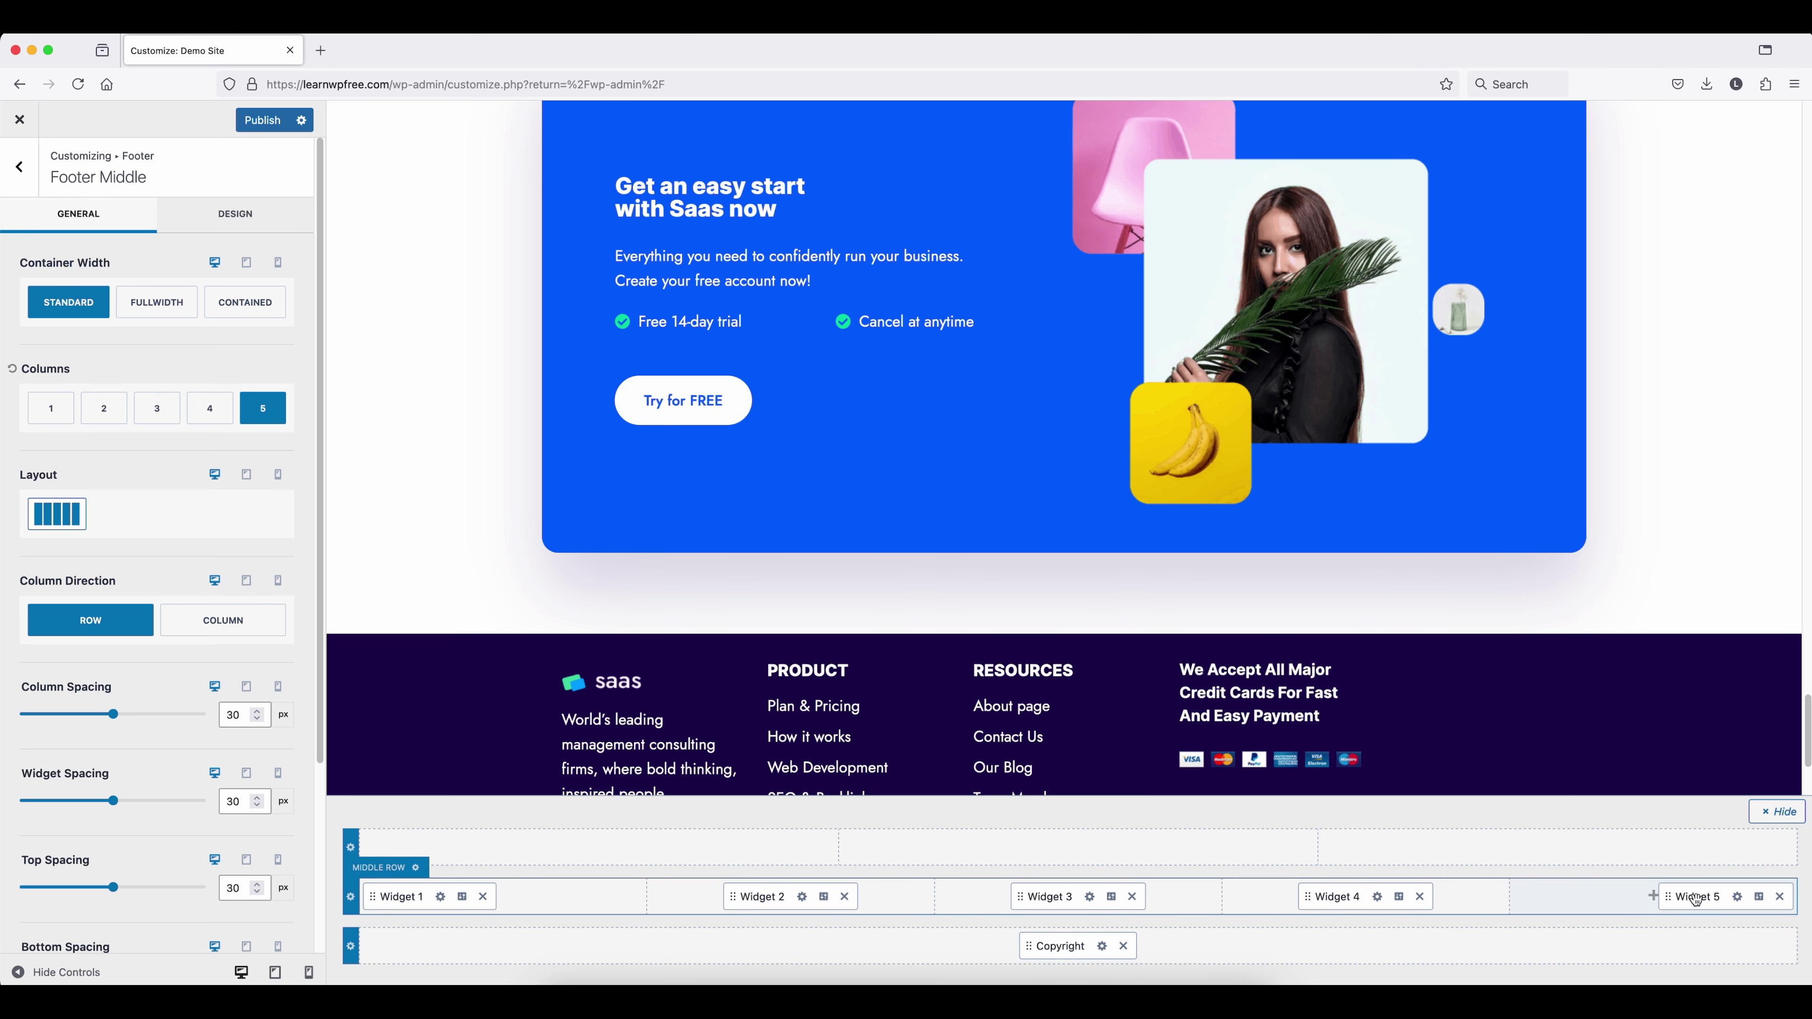
Insert a Facebook social icon block and a Kadence Form block into the Widget 5 footer area
left_click(1738, 897)
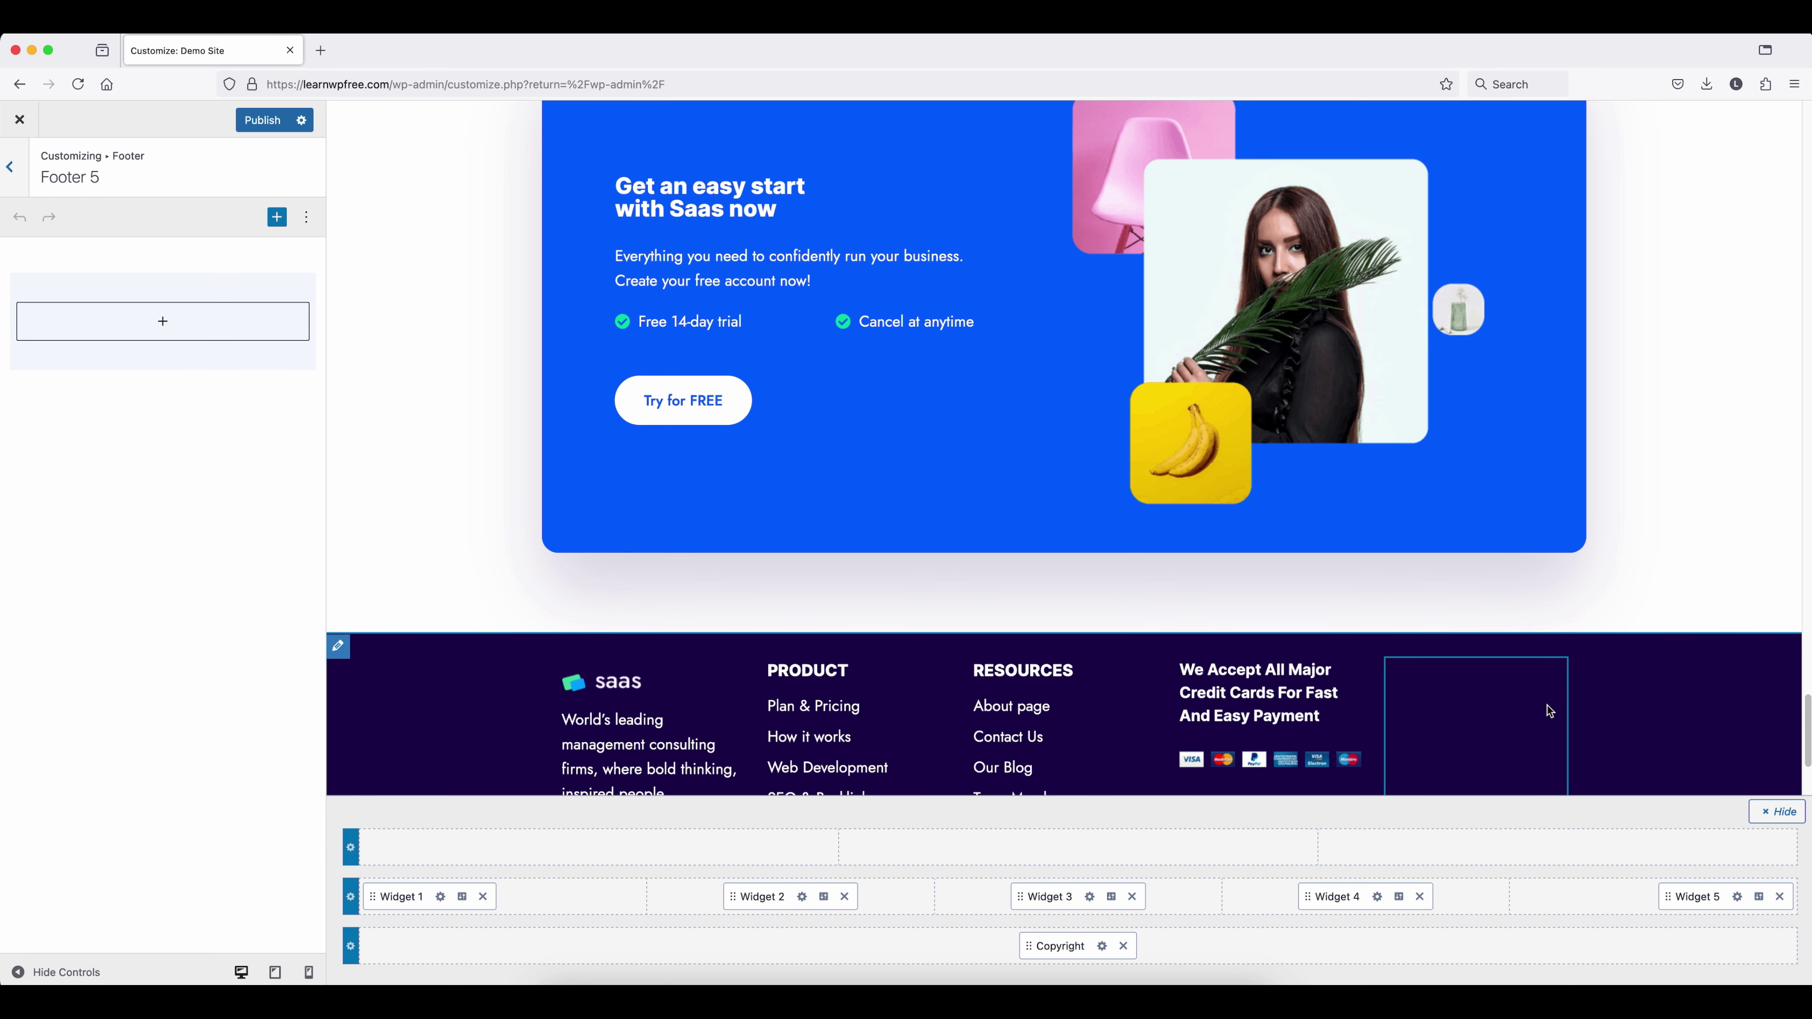
left_click(277, 216)
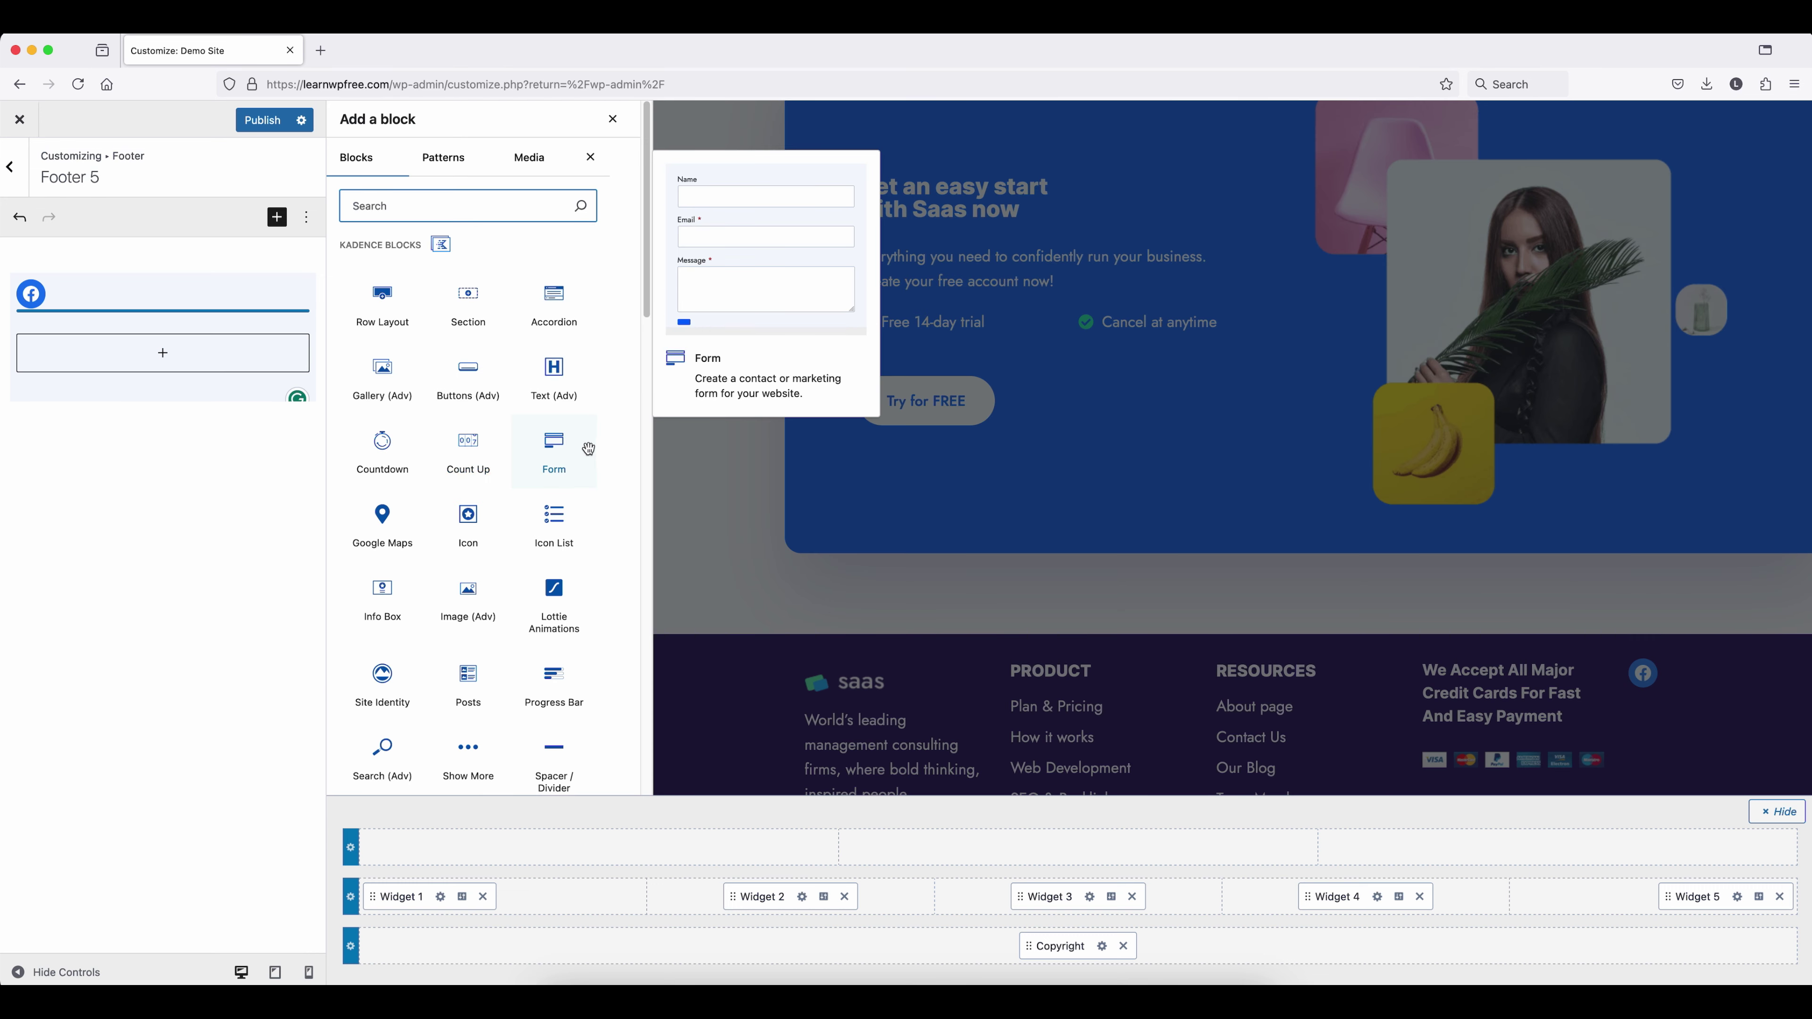
left_click(553, 450)
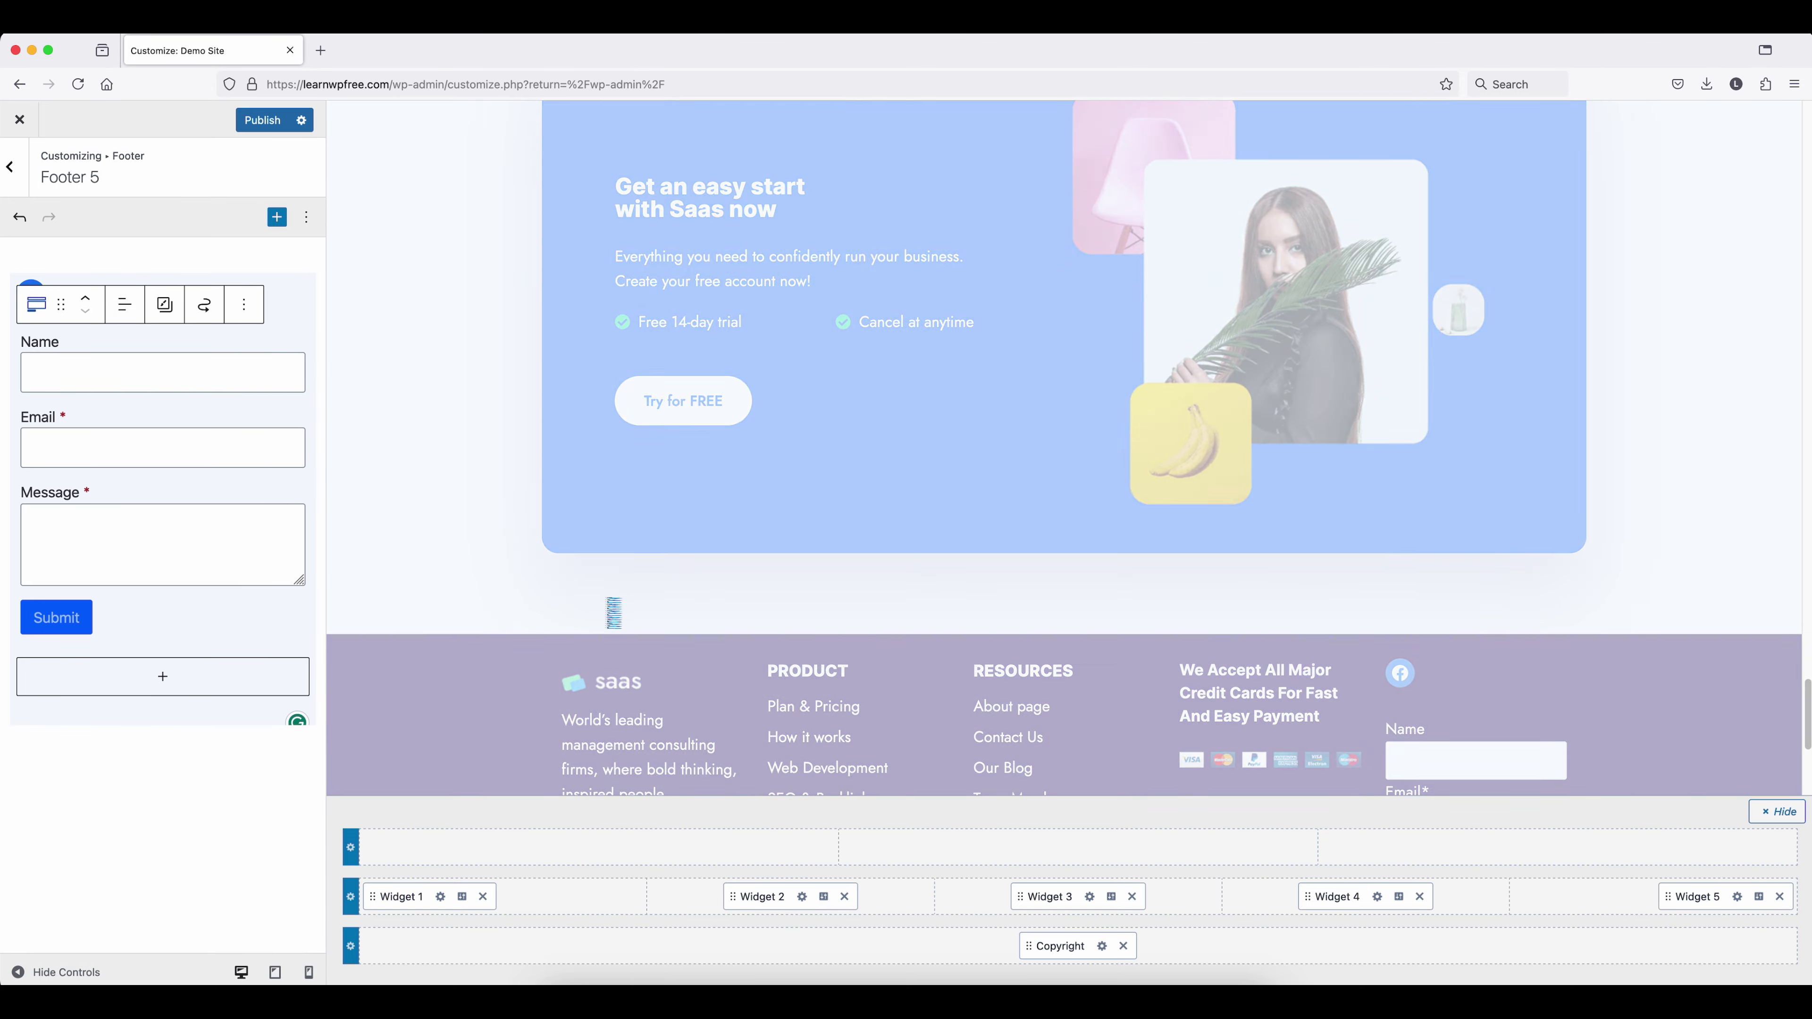
scroll(1170, 693, "down", 6)
scroll(1320, 621, "up", 3)
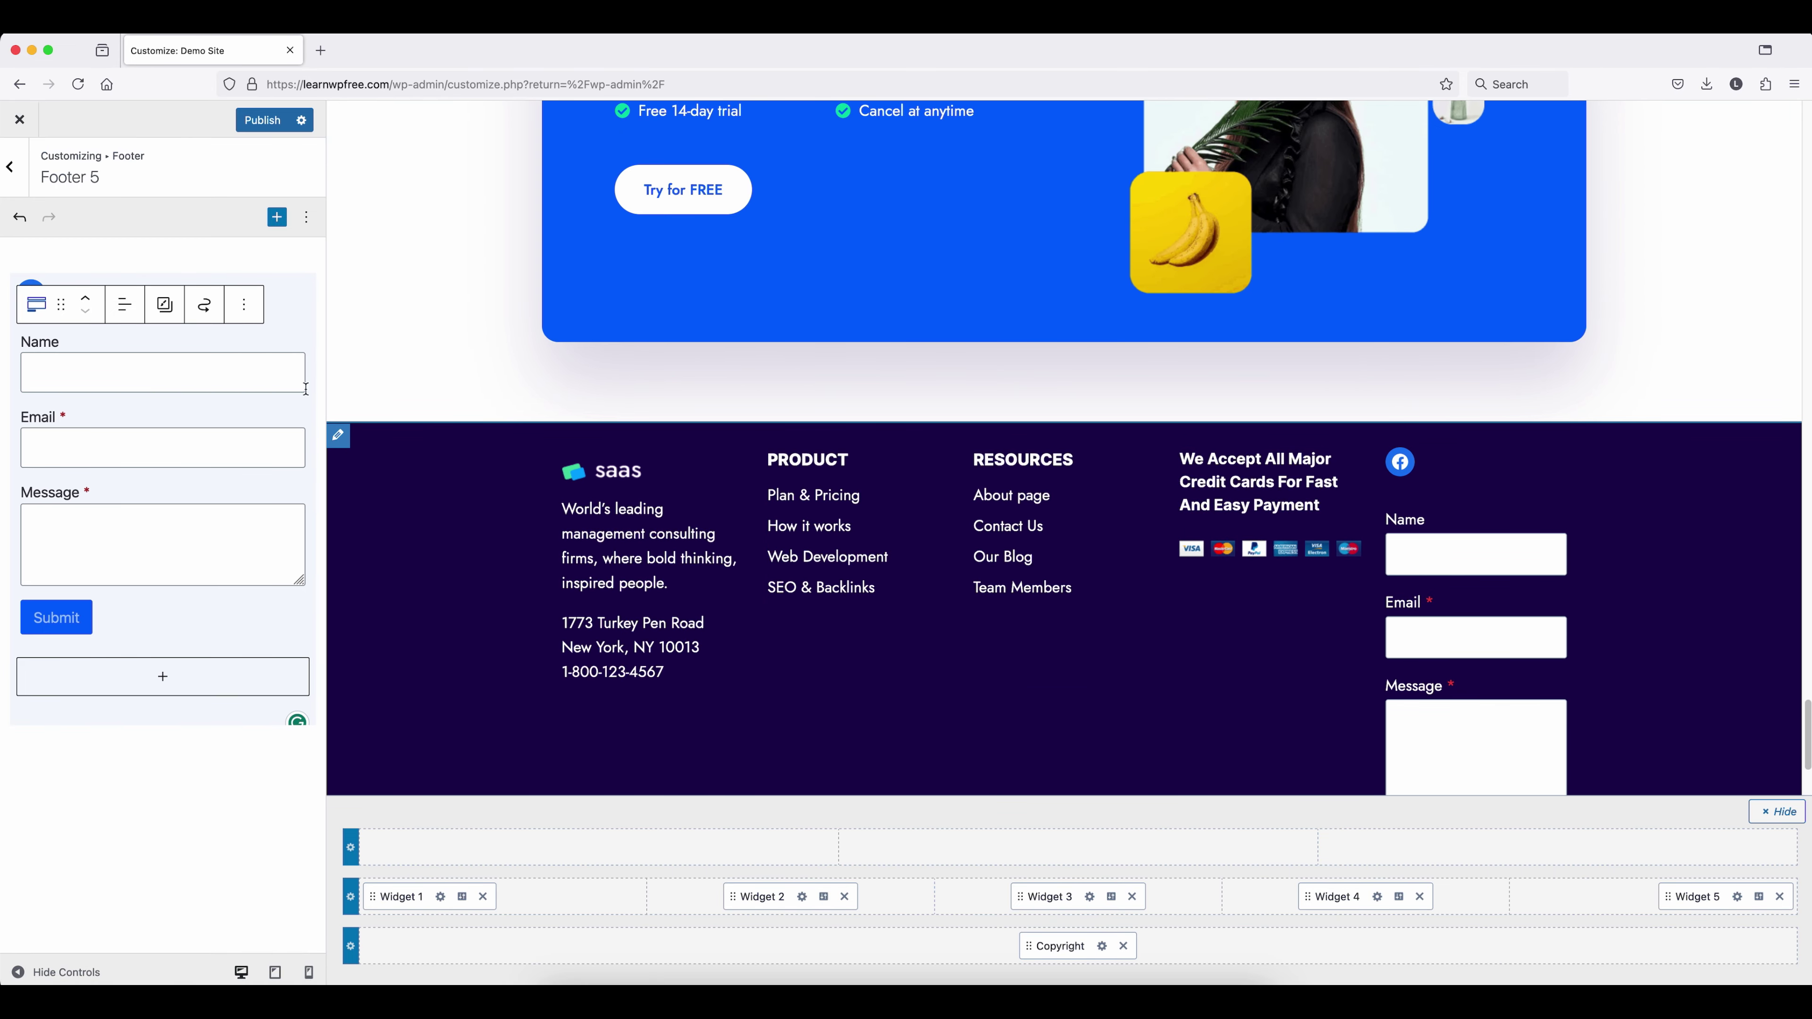
Delete the Facebook social icon block above the form in the Widget 5 footer area
left_click(119, 303)
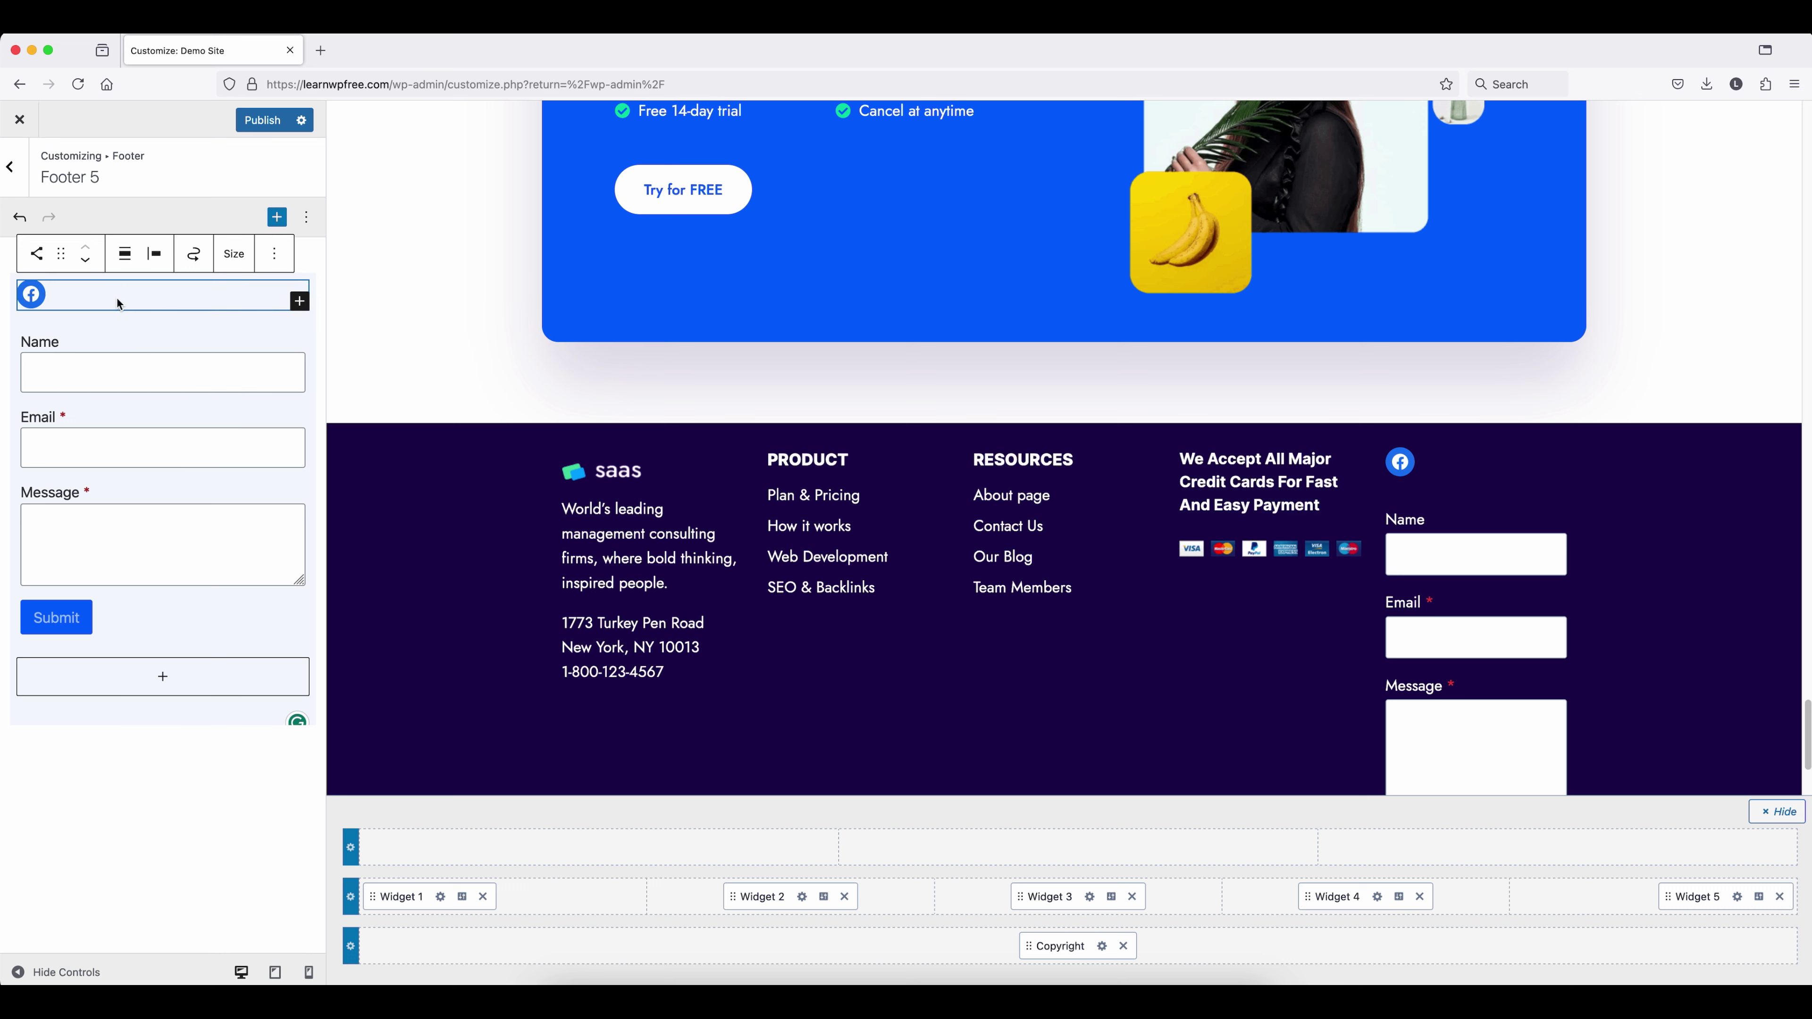
left_click(274, 254)
left_click(289, 696)
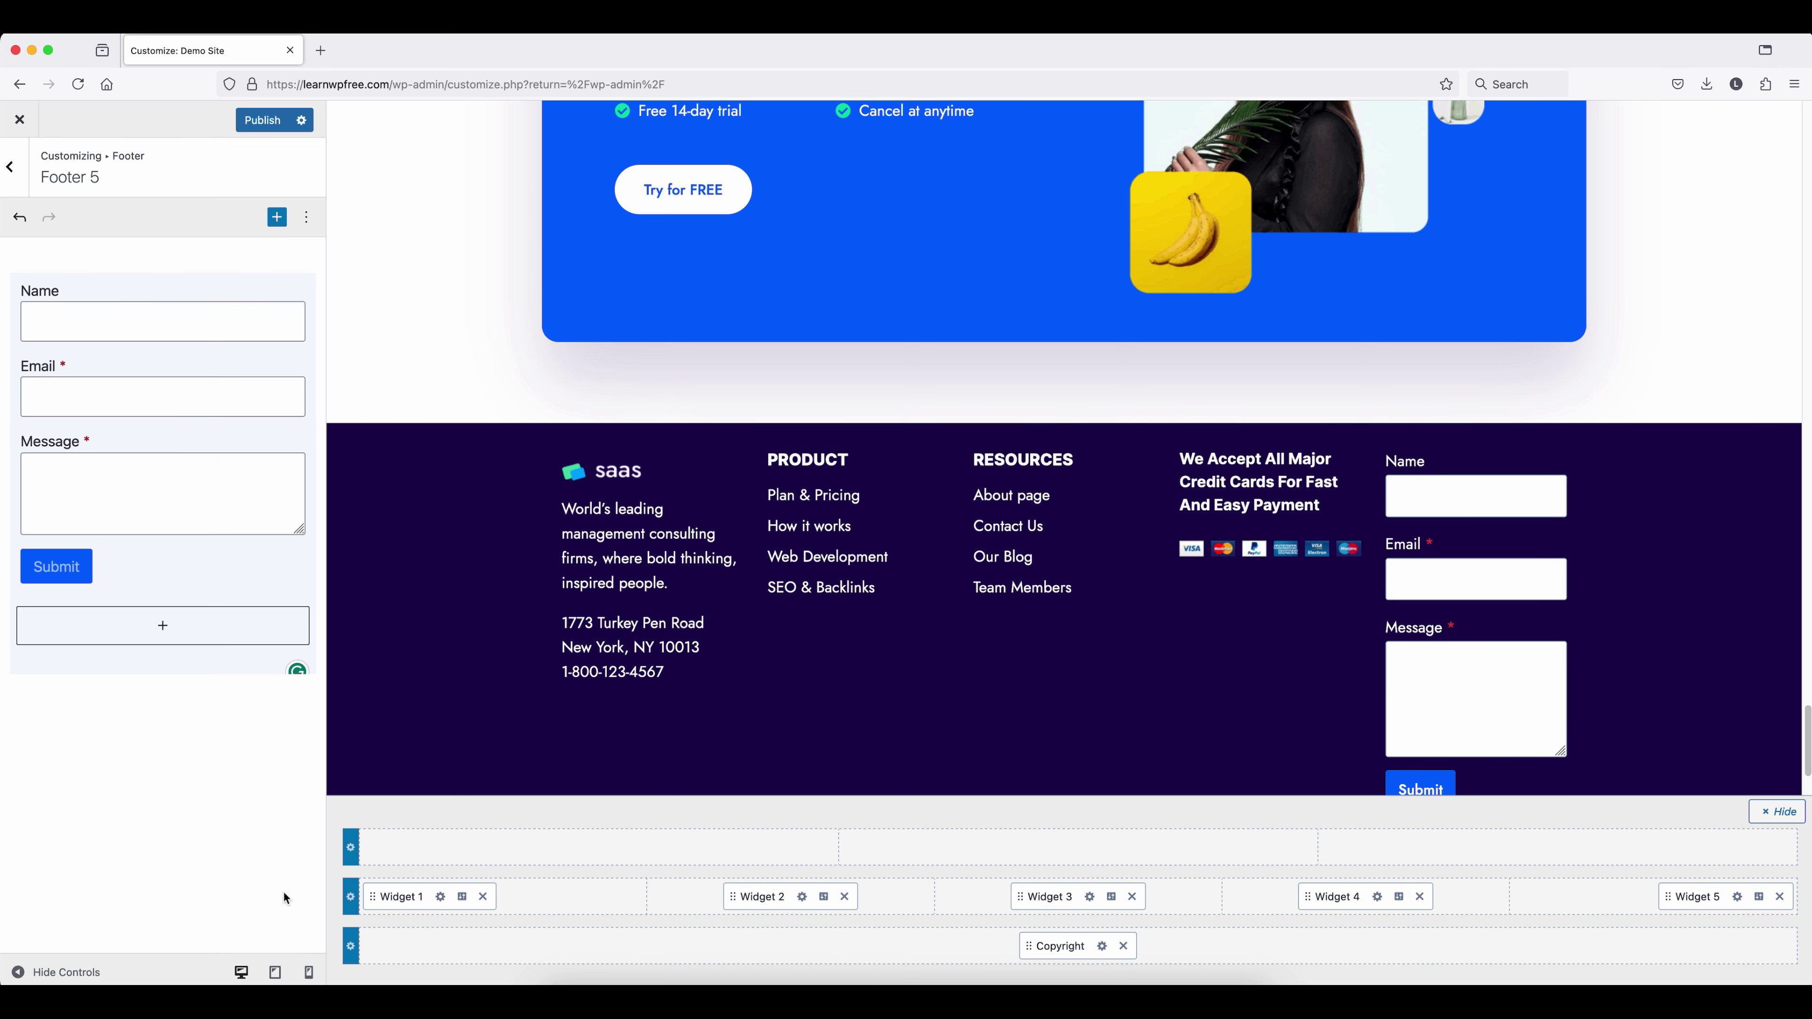
Set the footer's middle row to 4 columns
left_click(350, 898)
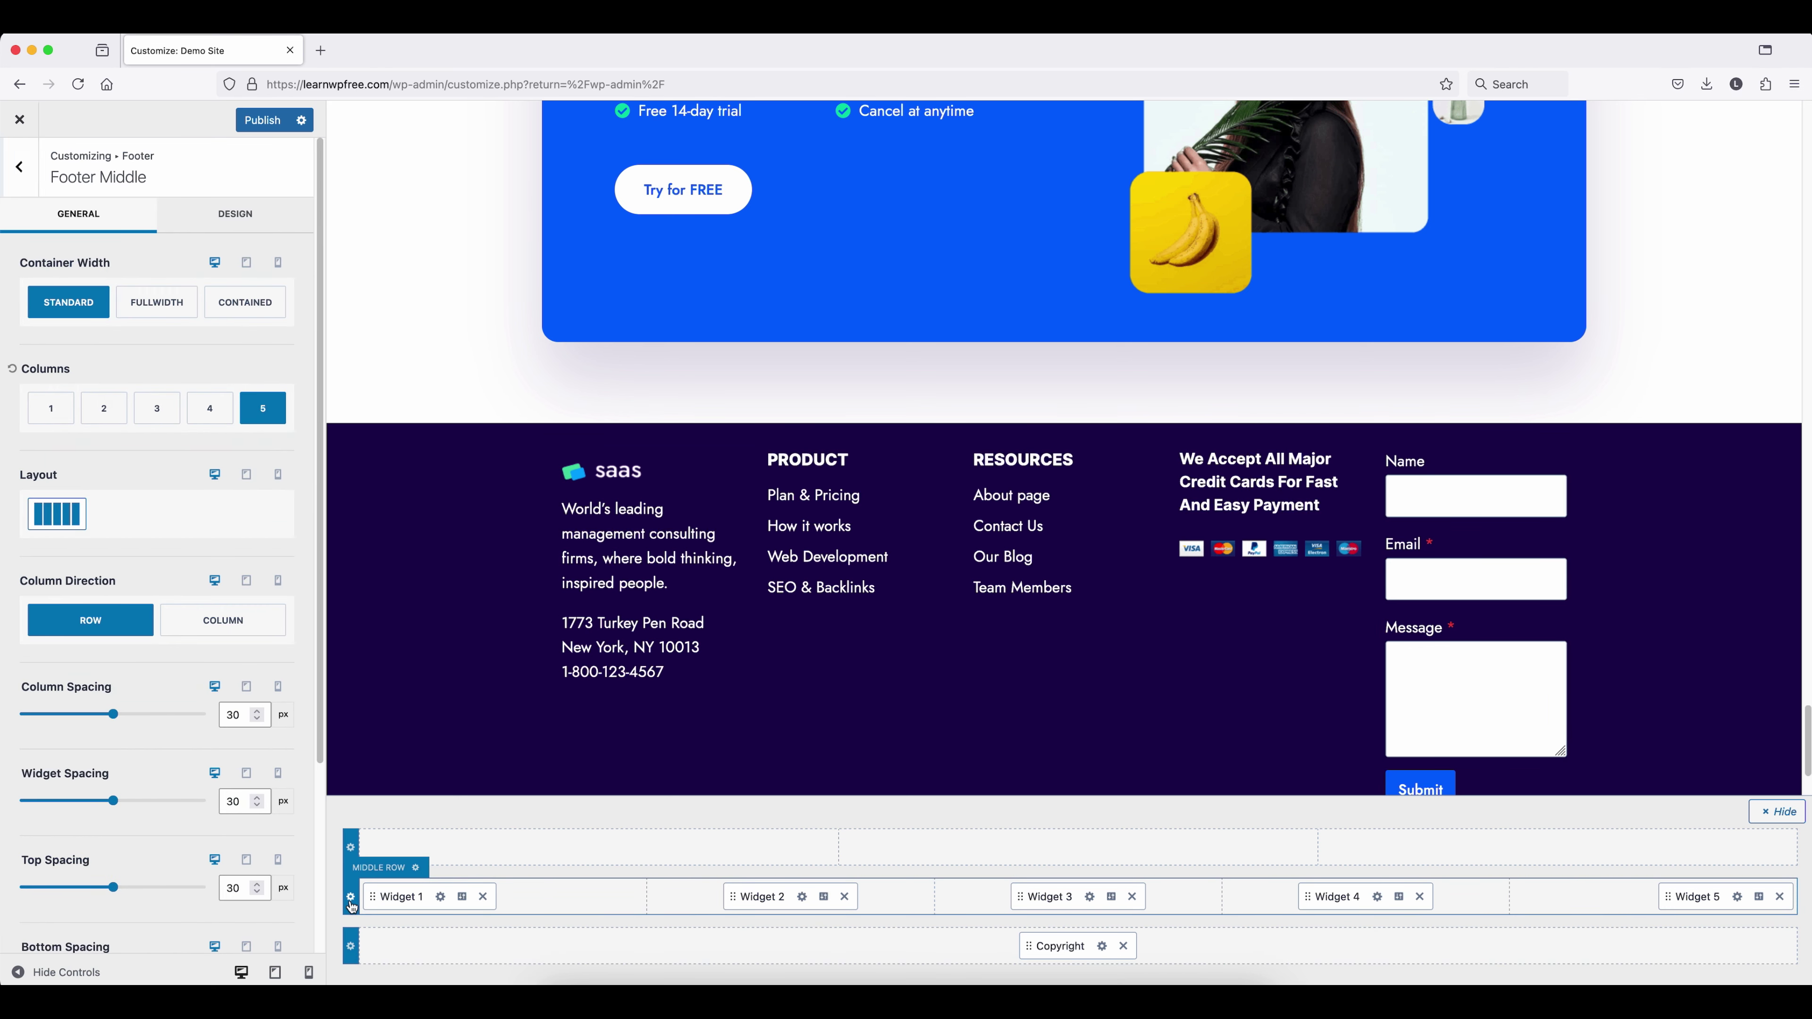
left_click(210, 409)
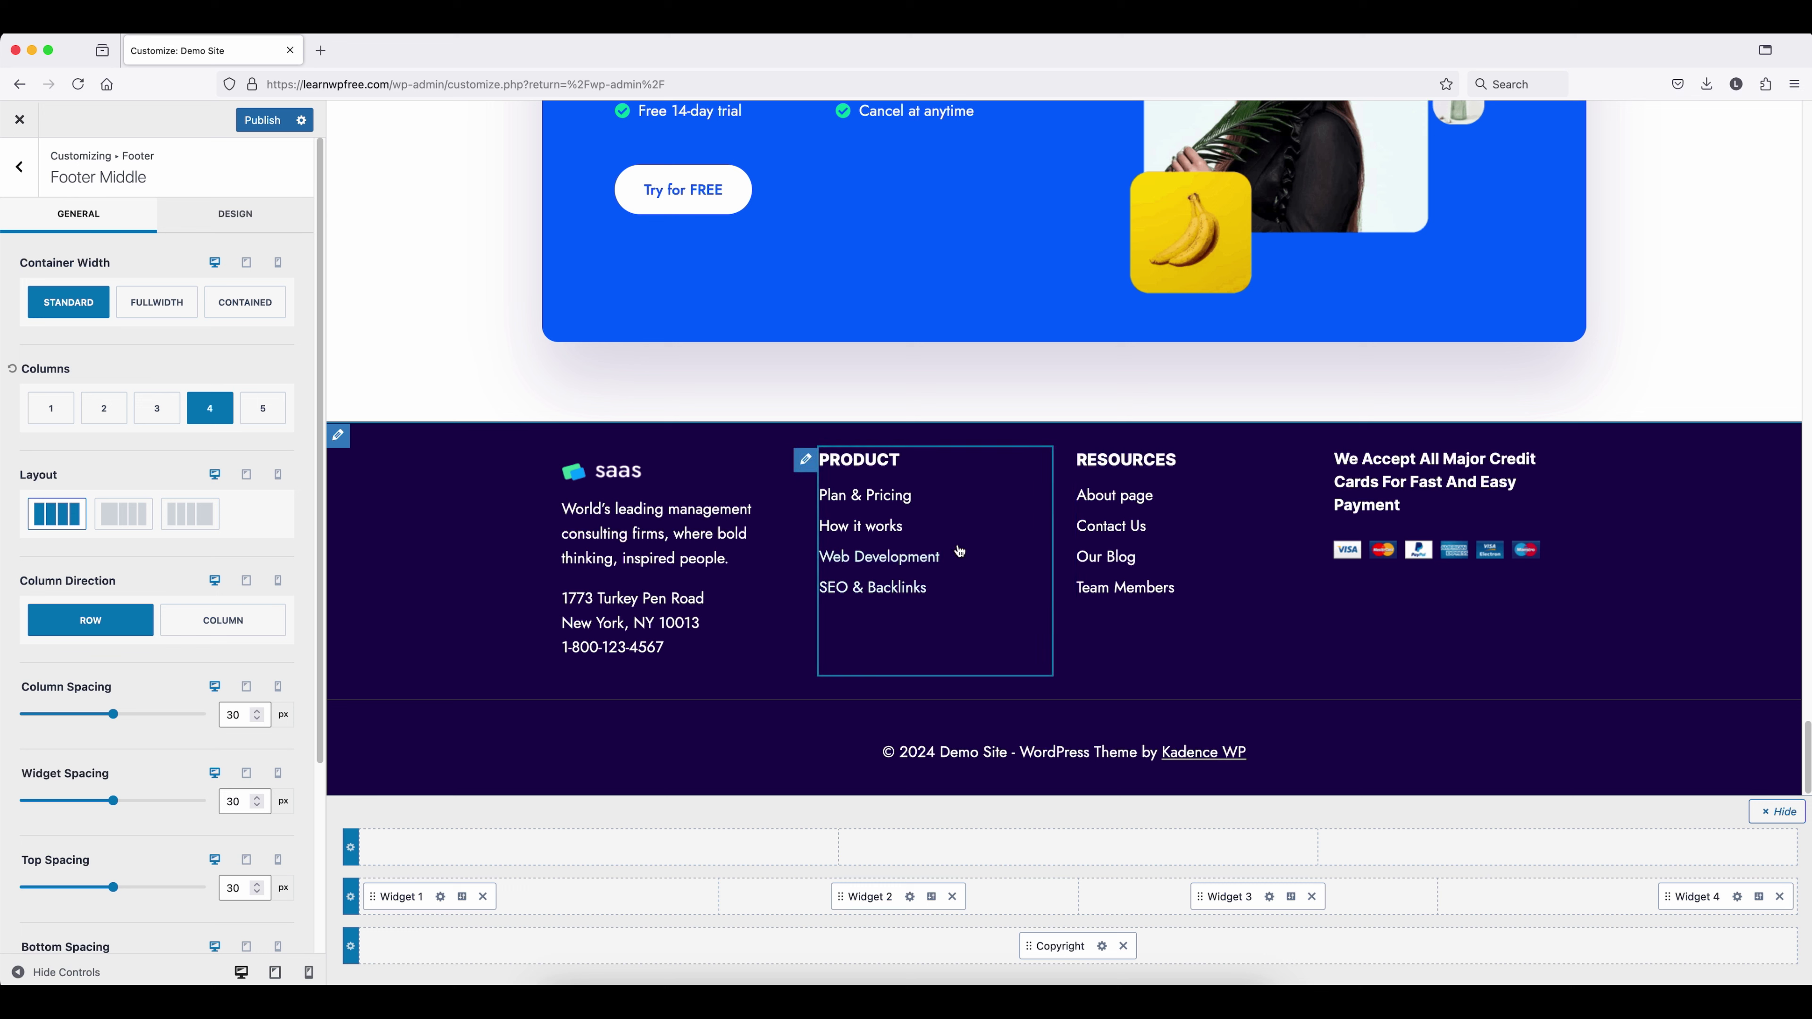
Examine the title and available menu choices of the Product navigation widget in Footer 2, keeping Product selected
left_click(808, 465)
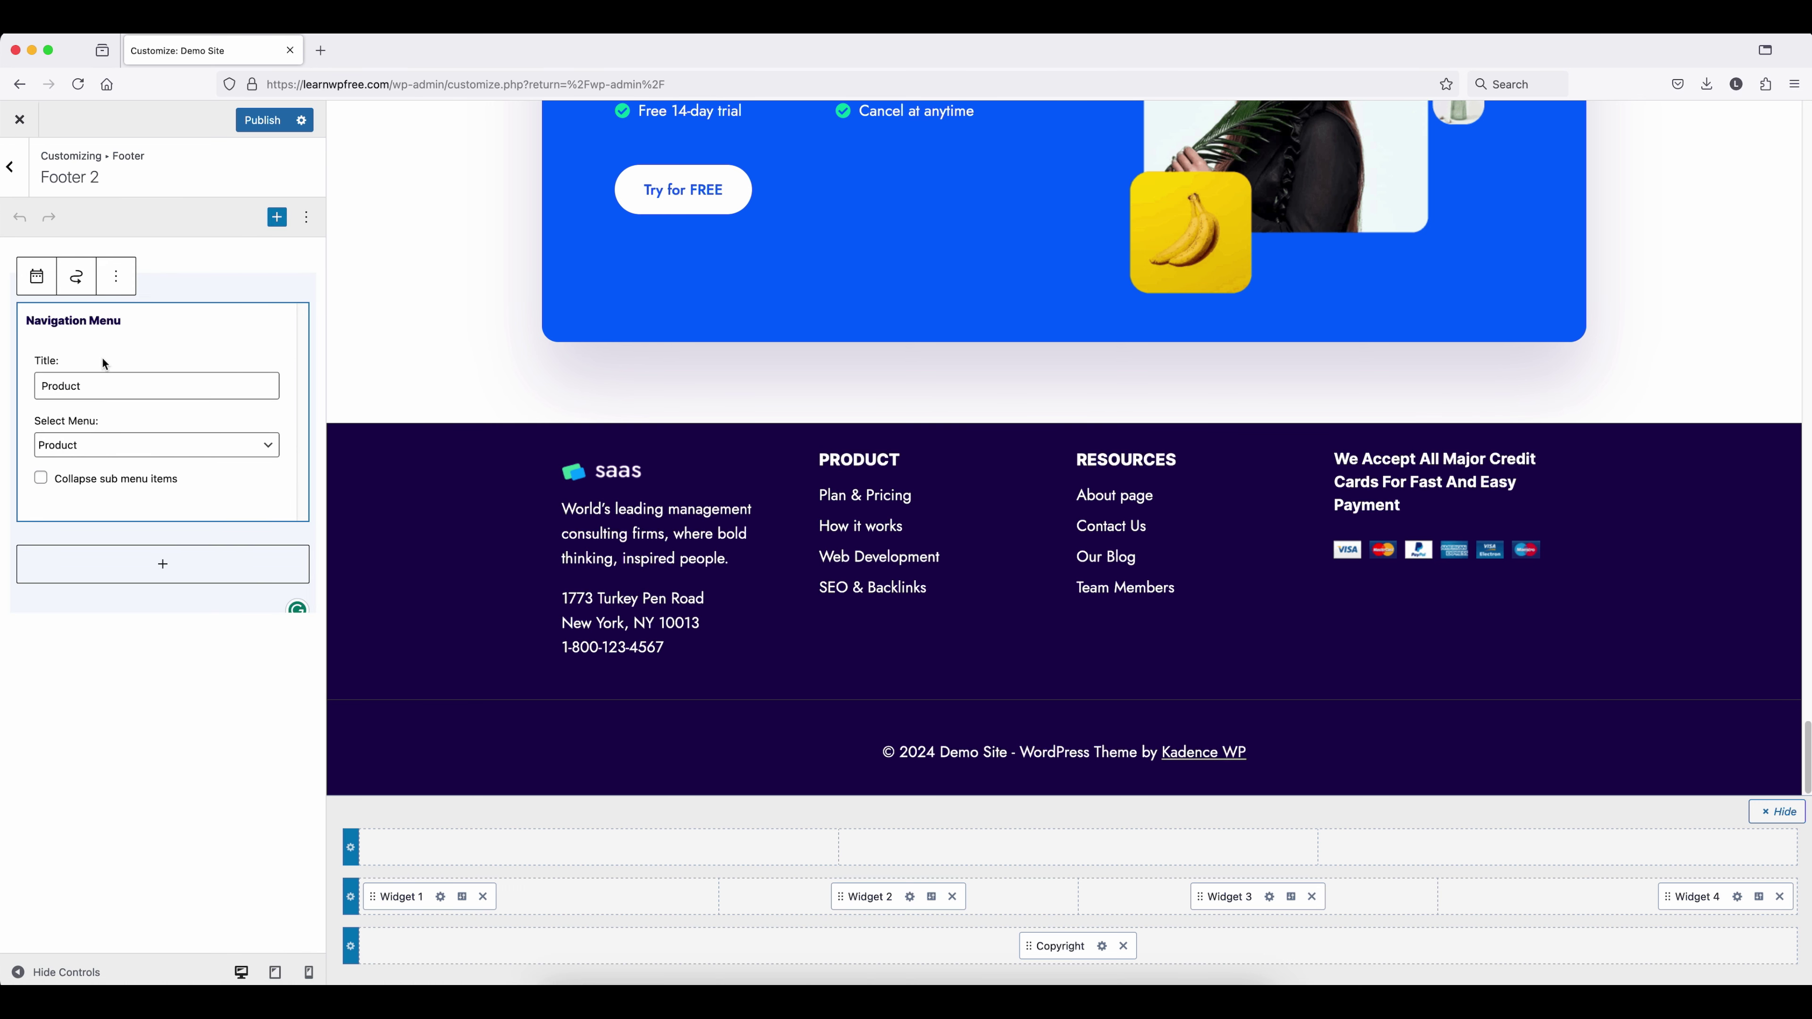
left_click(123, 383)
double_click(123, 383)
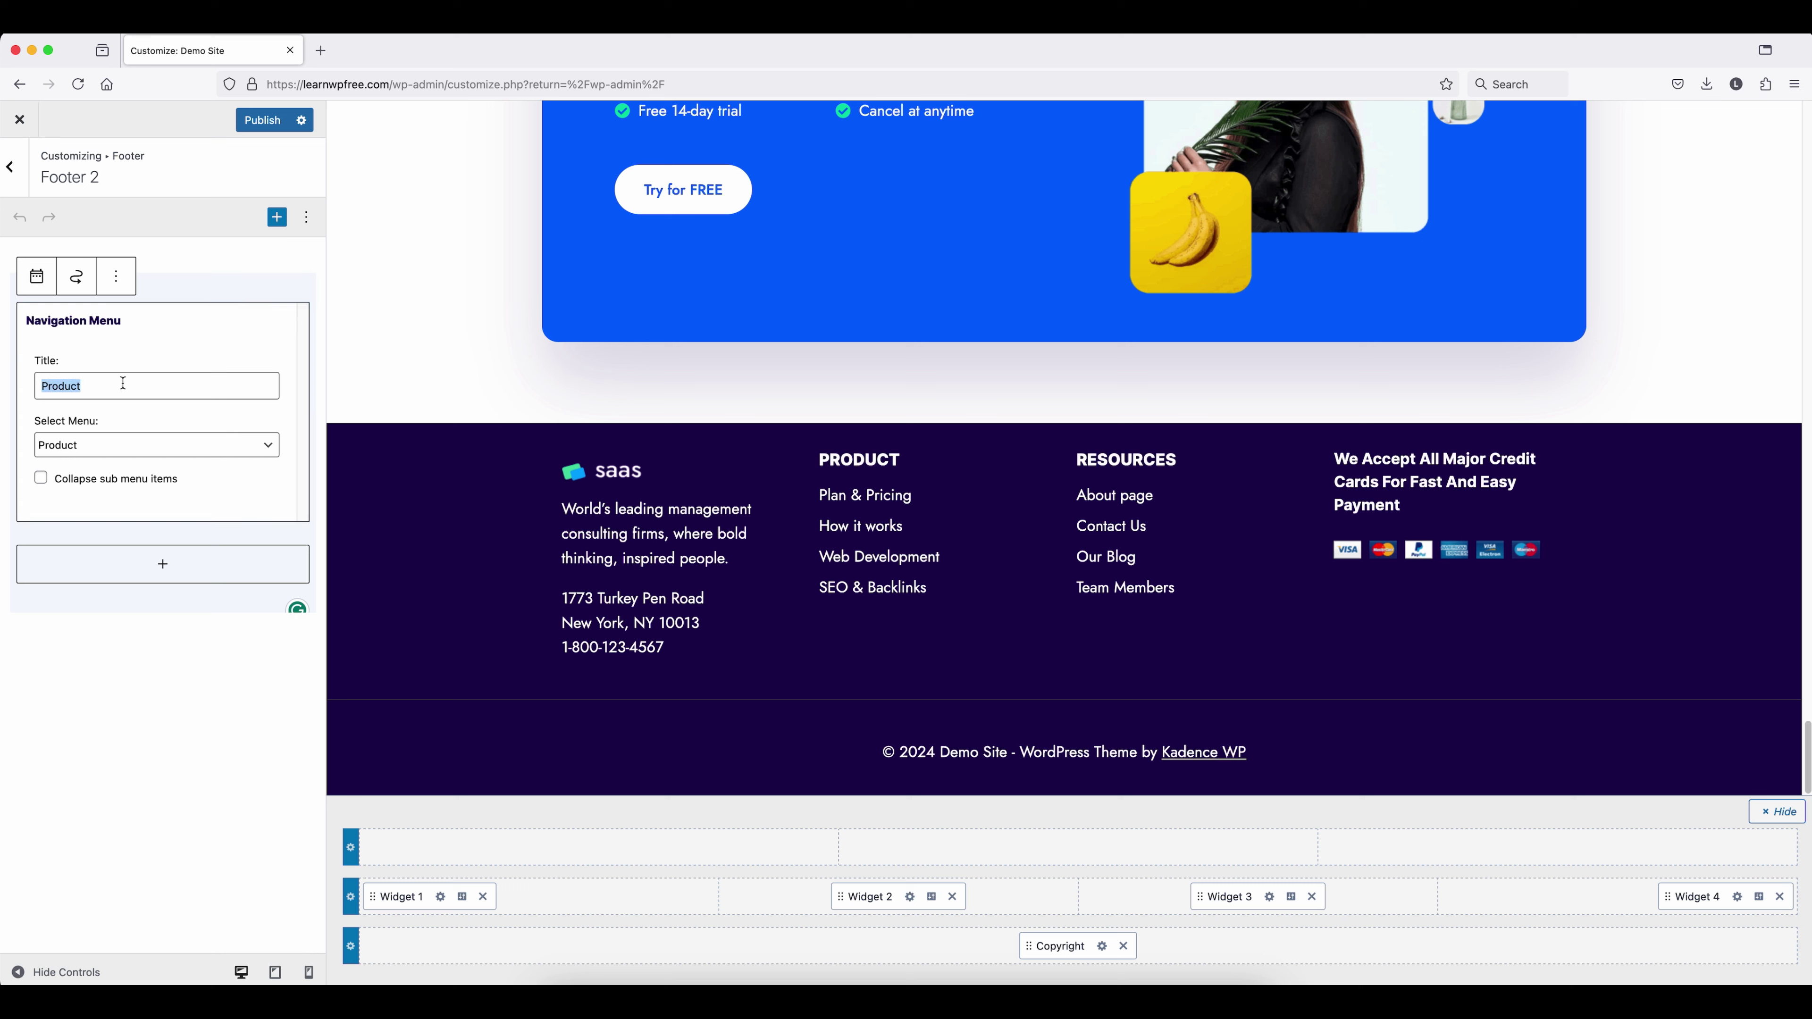
left_click(140, 445)
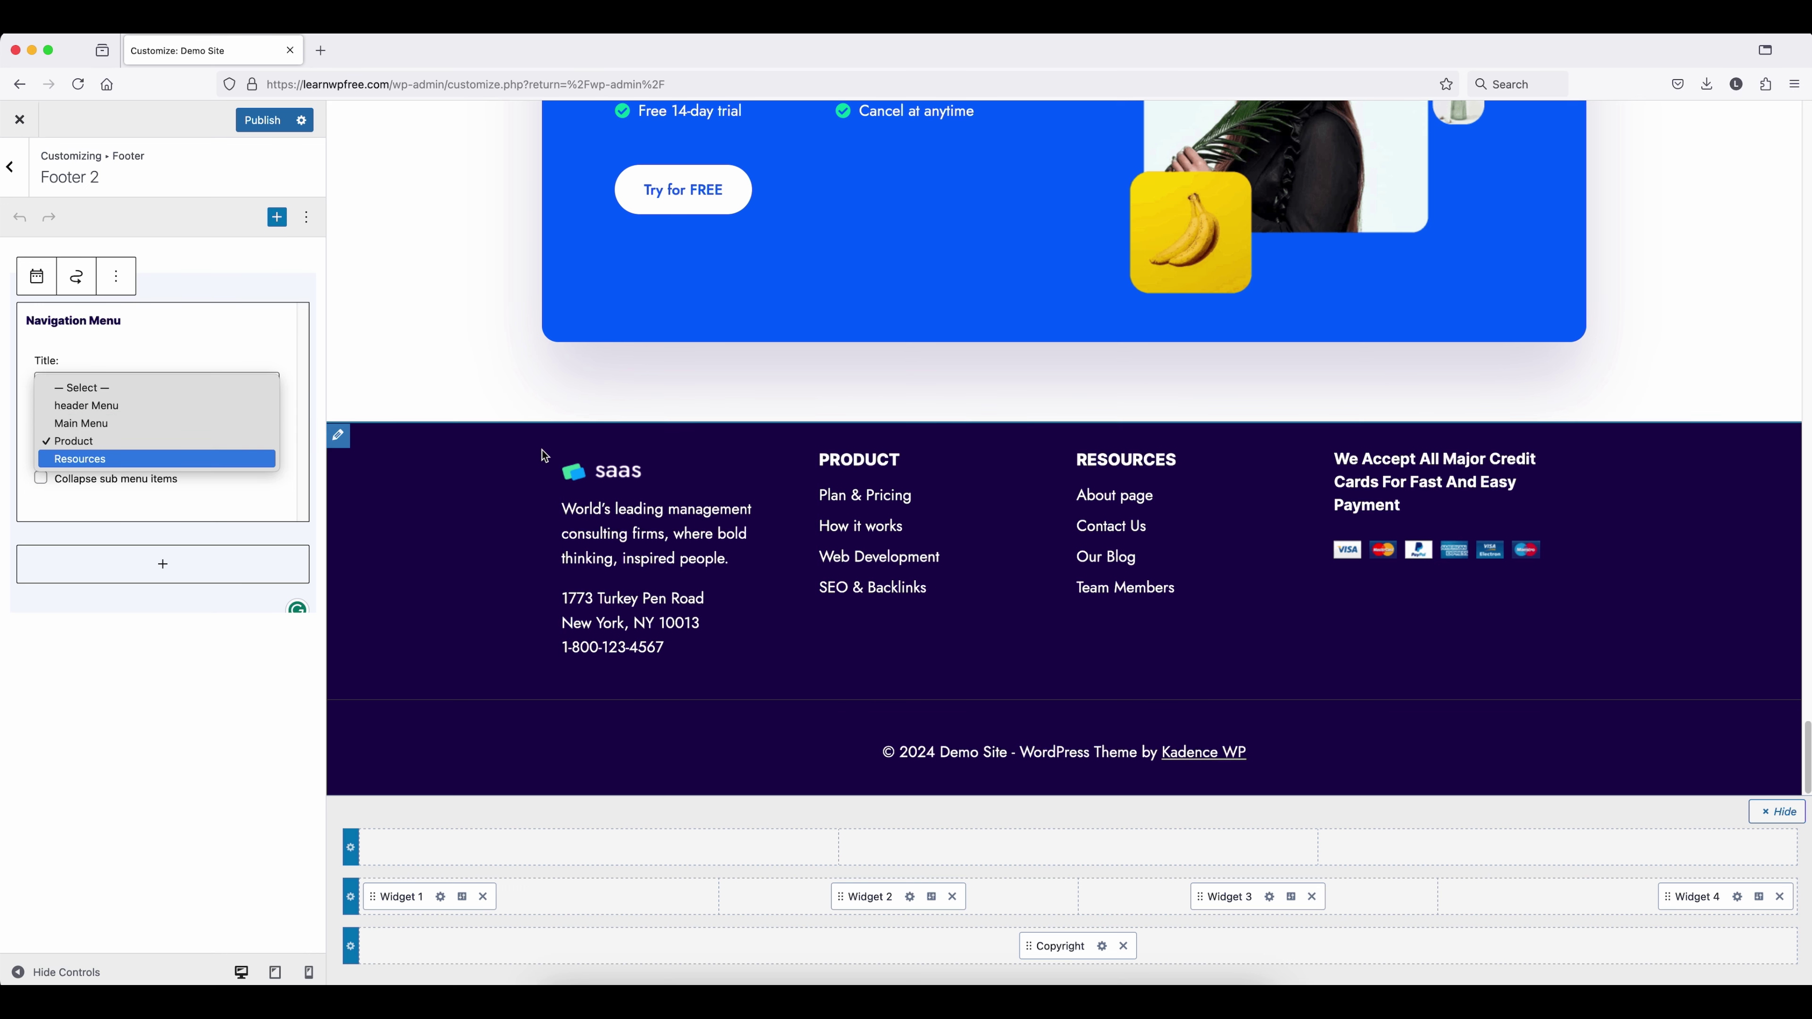
left_click(82, 442)
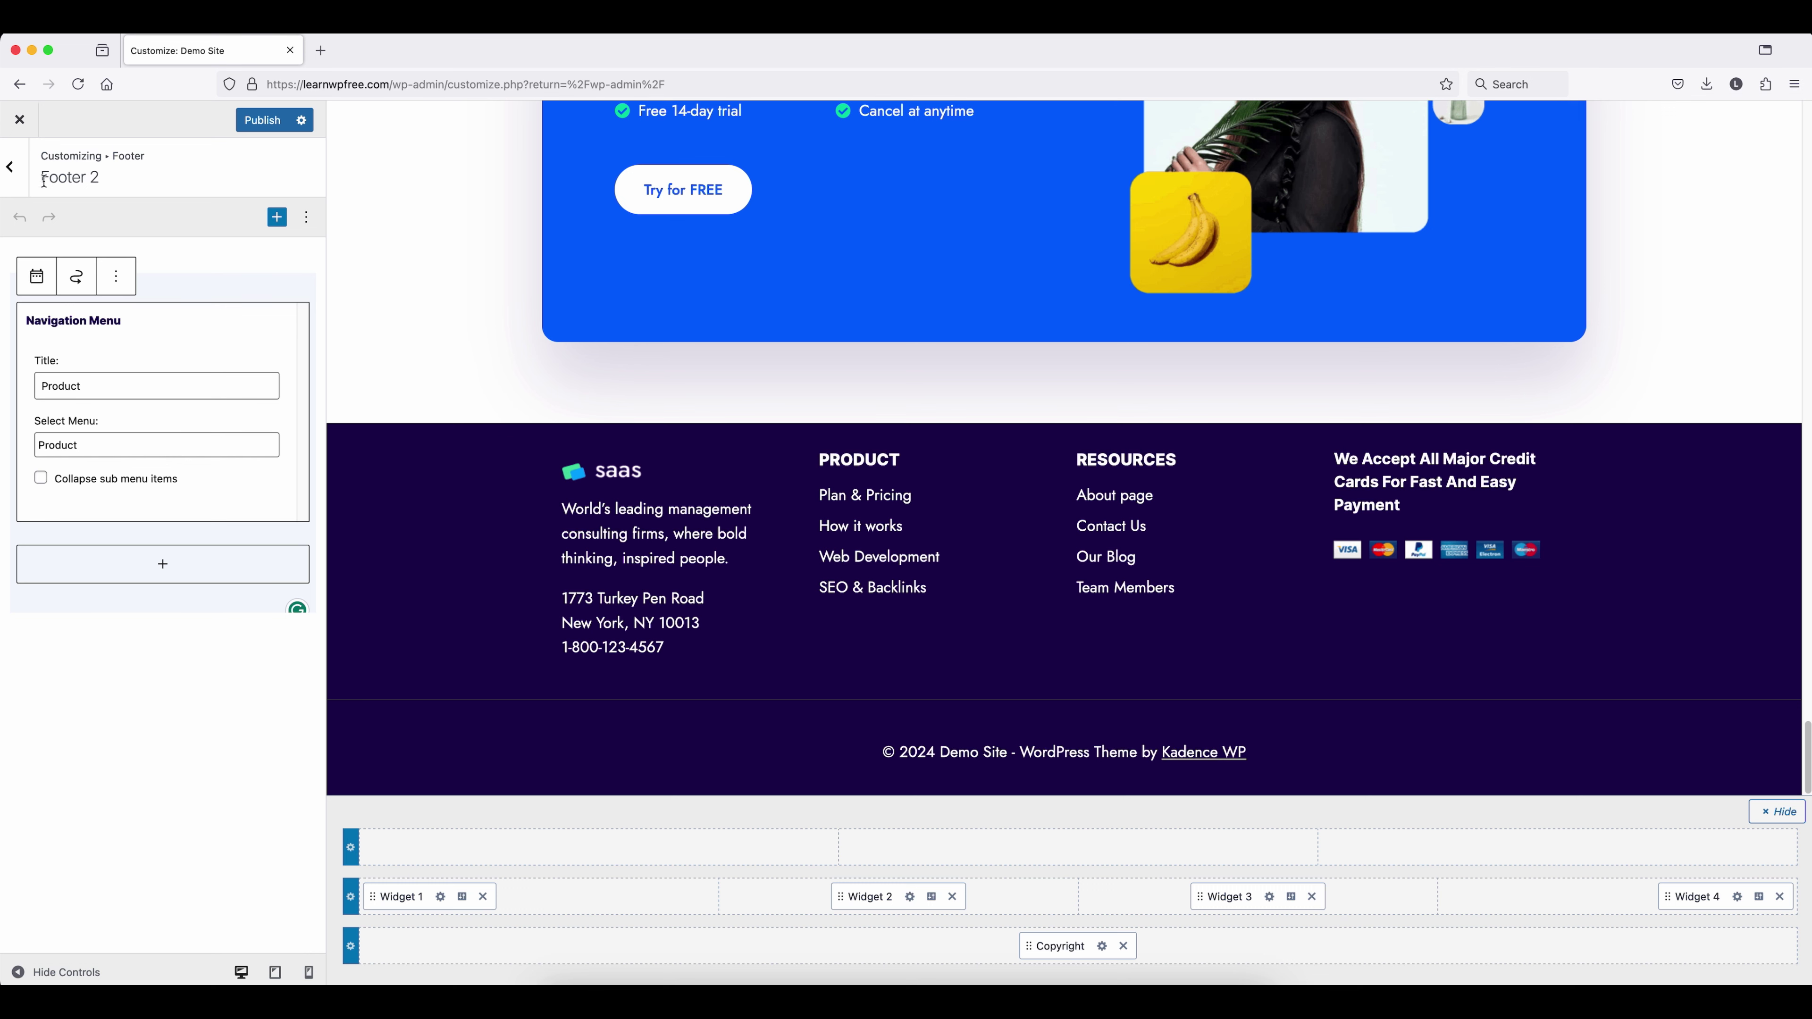
Leave the footer settings and create a new menu named Product Menu in the Menus section
left_click(13, 171)
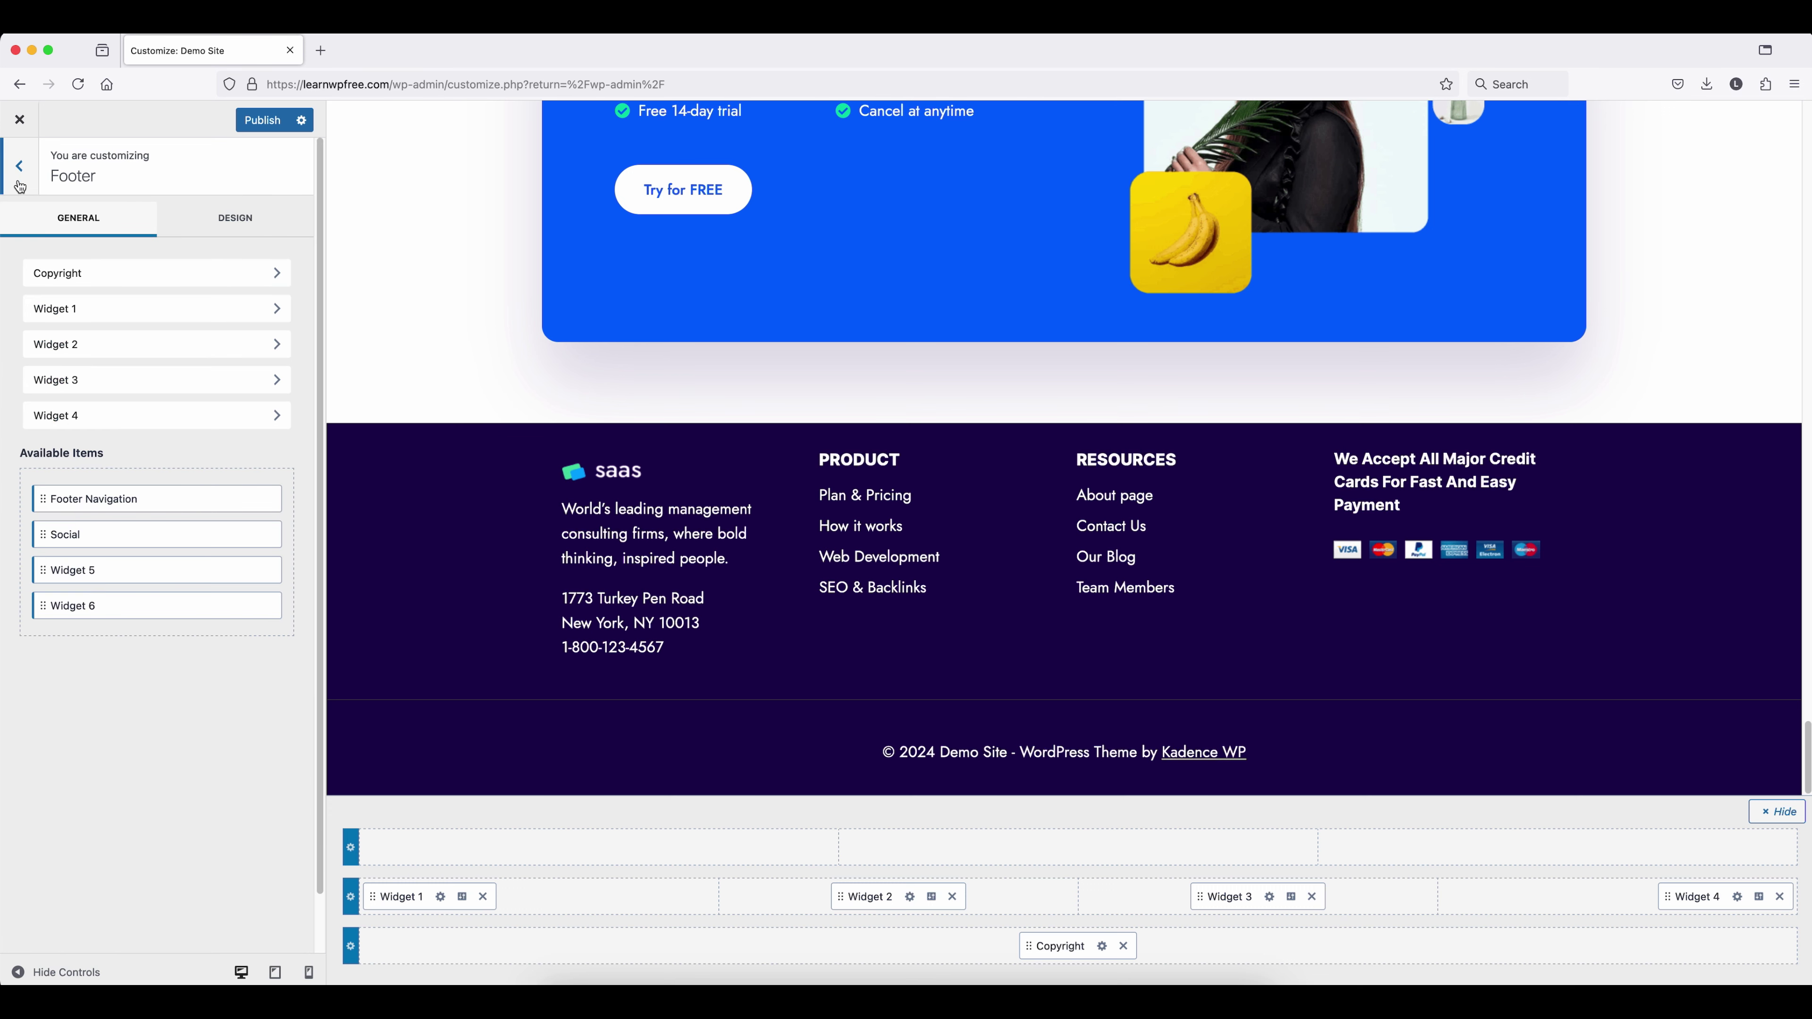
left_click(20, 174)
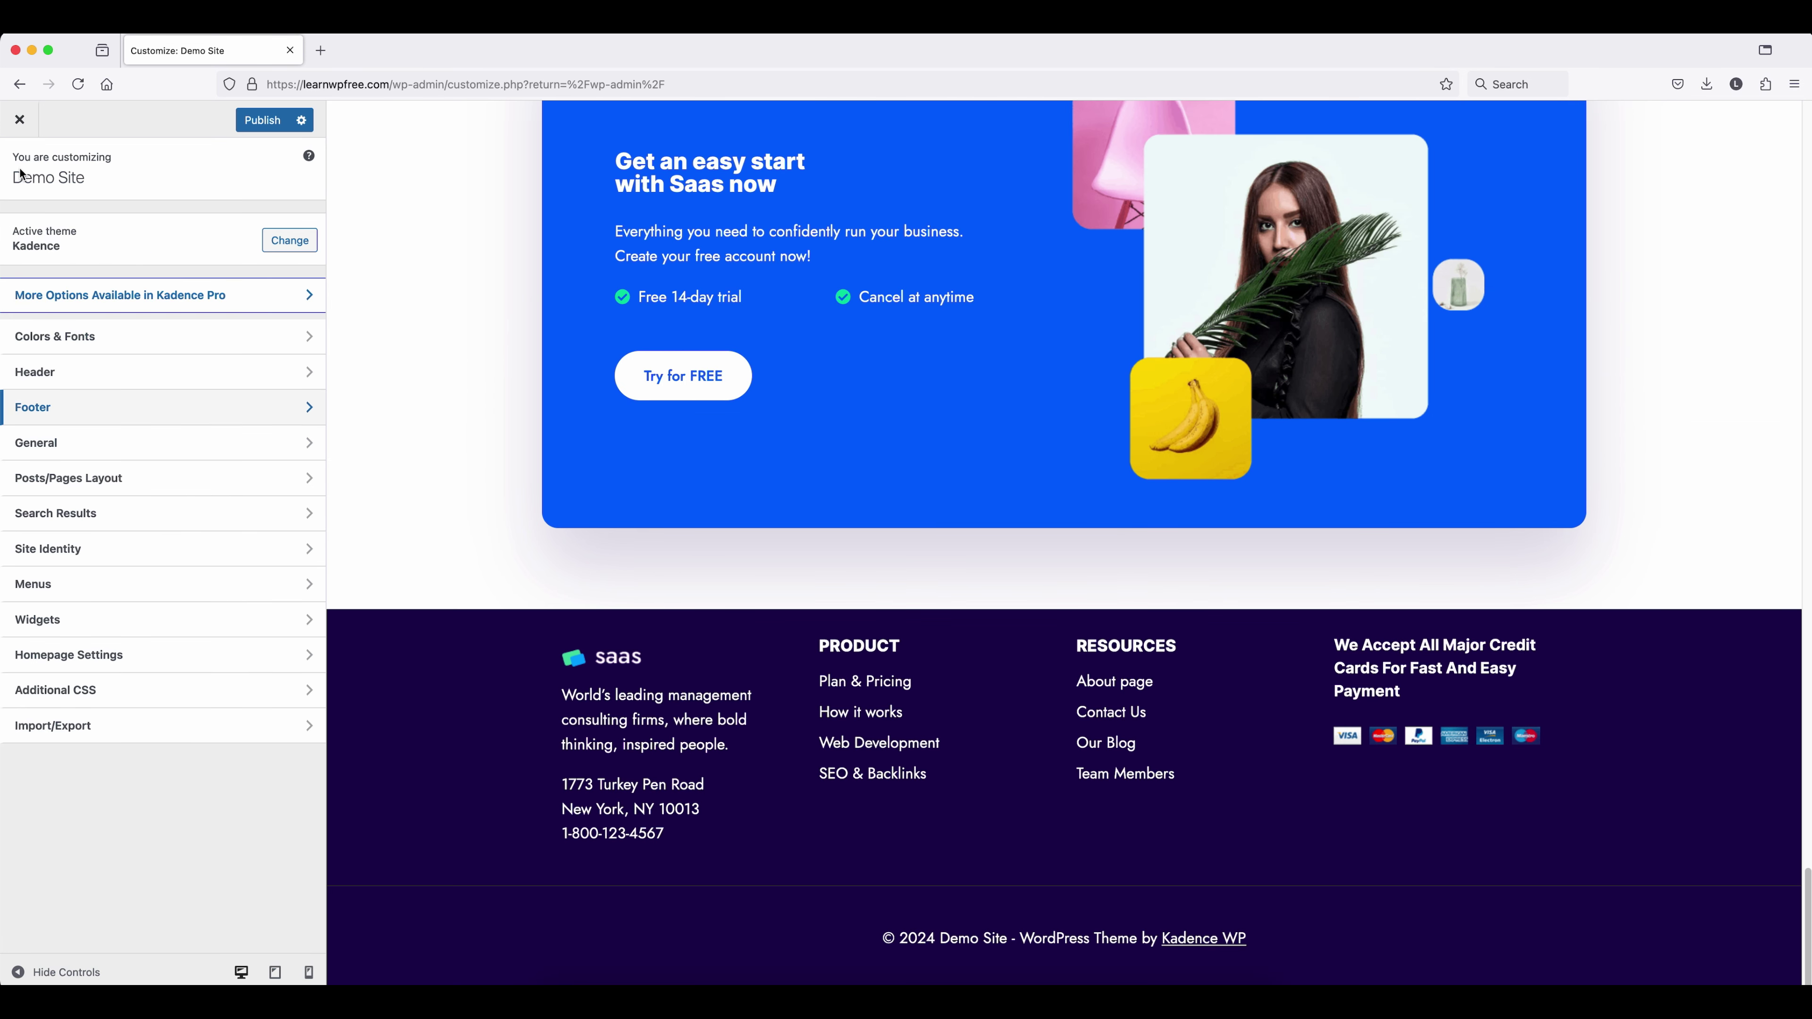
left_click(85, 585)
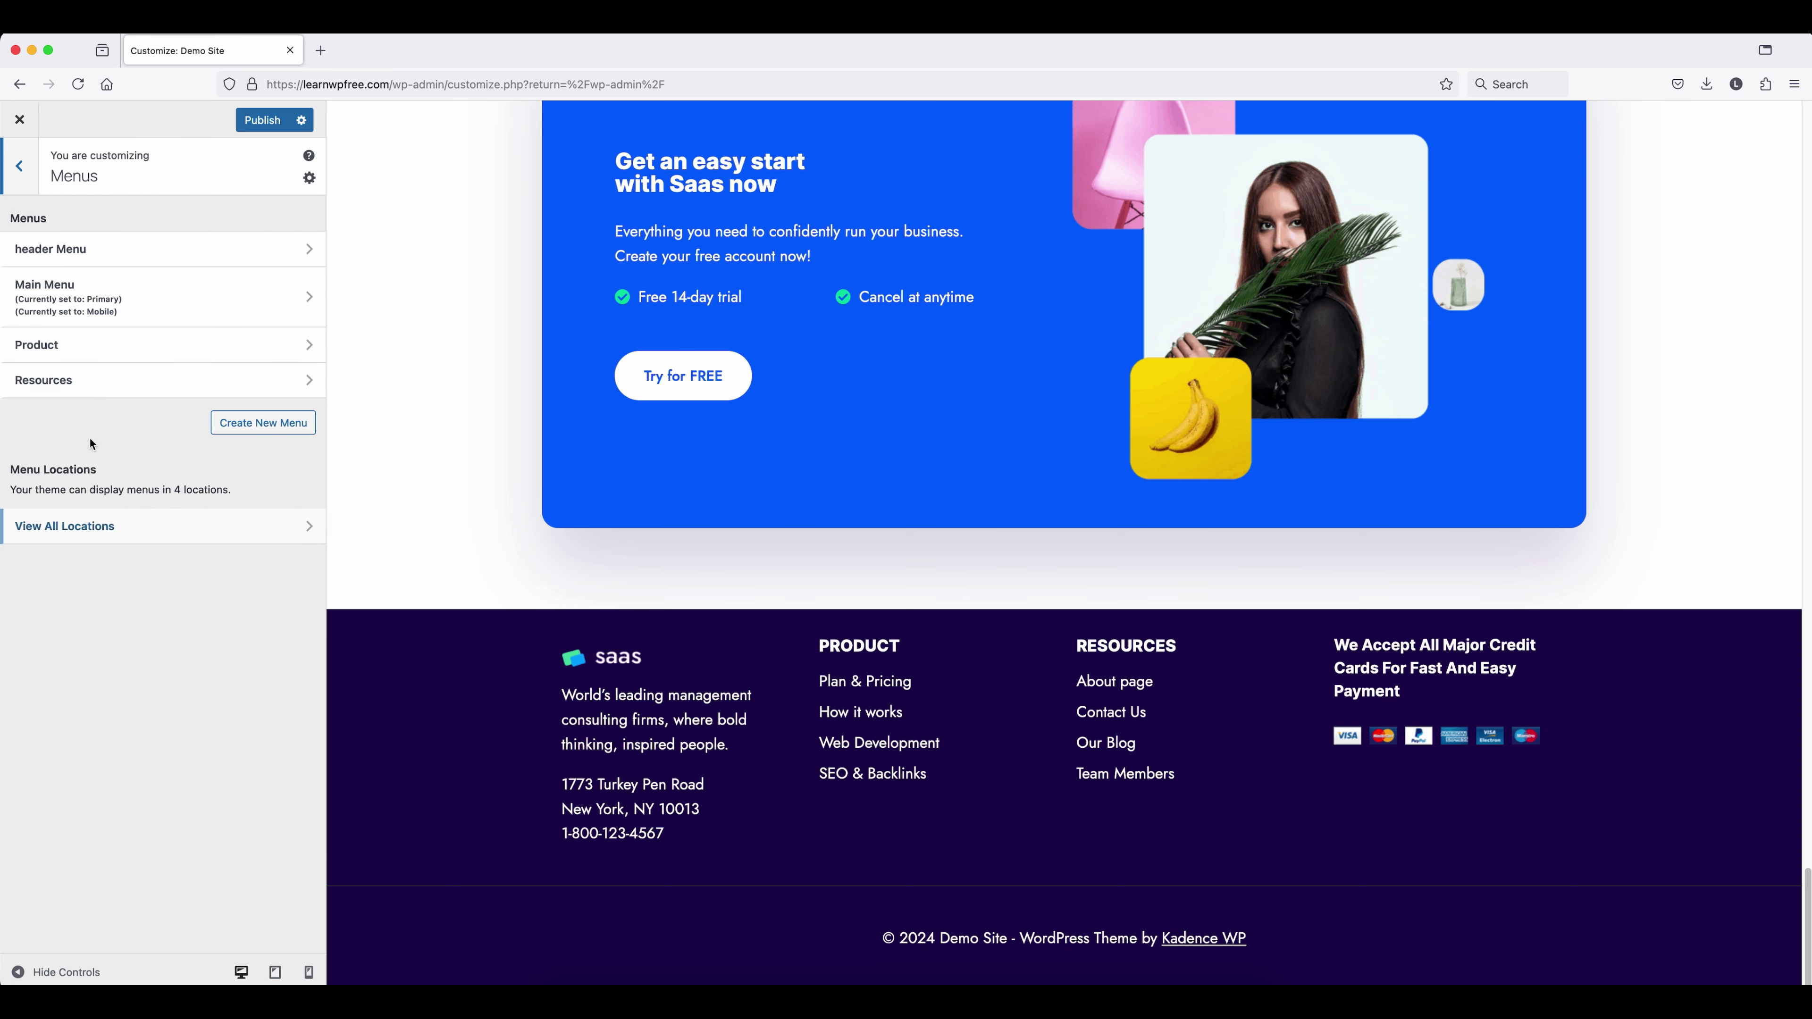
left_click(265, 430)
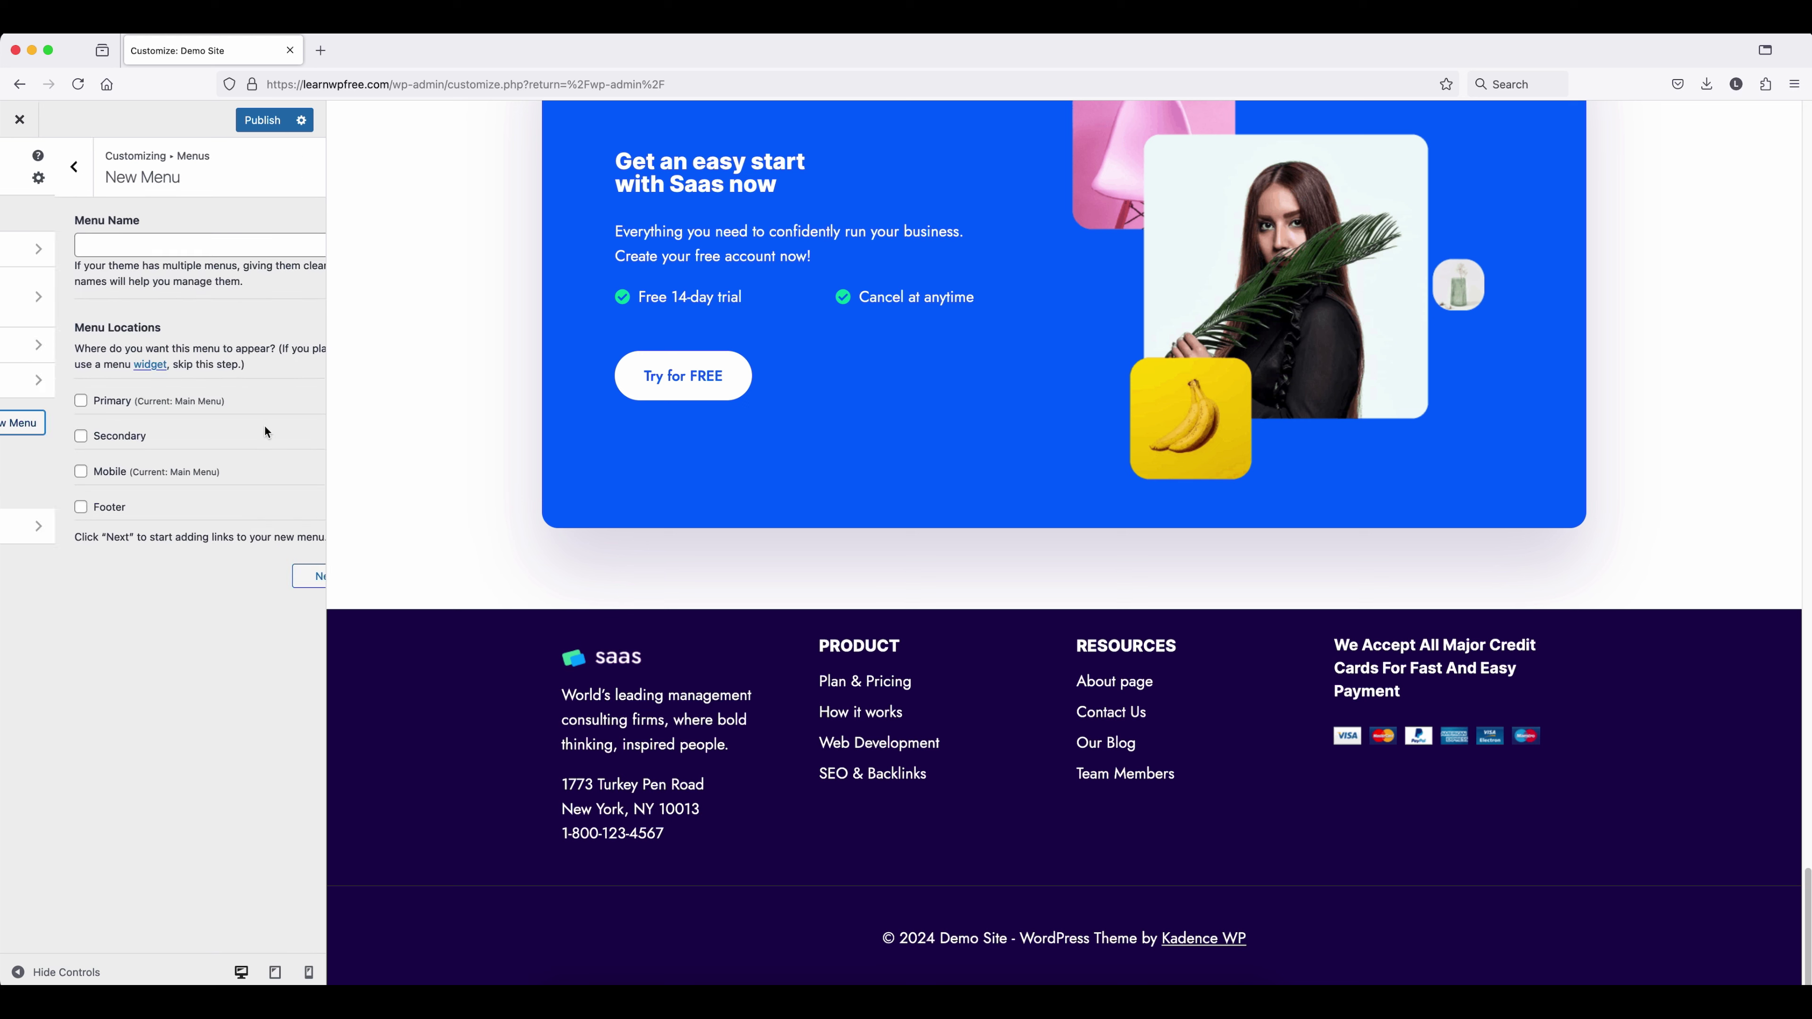
left_click(73, 246)
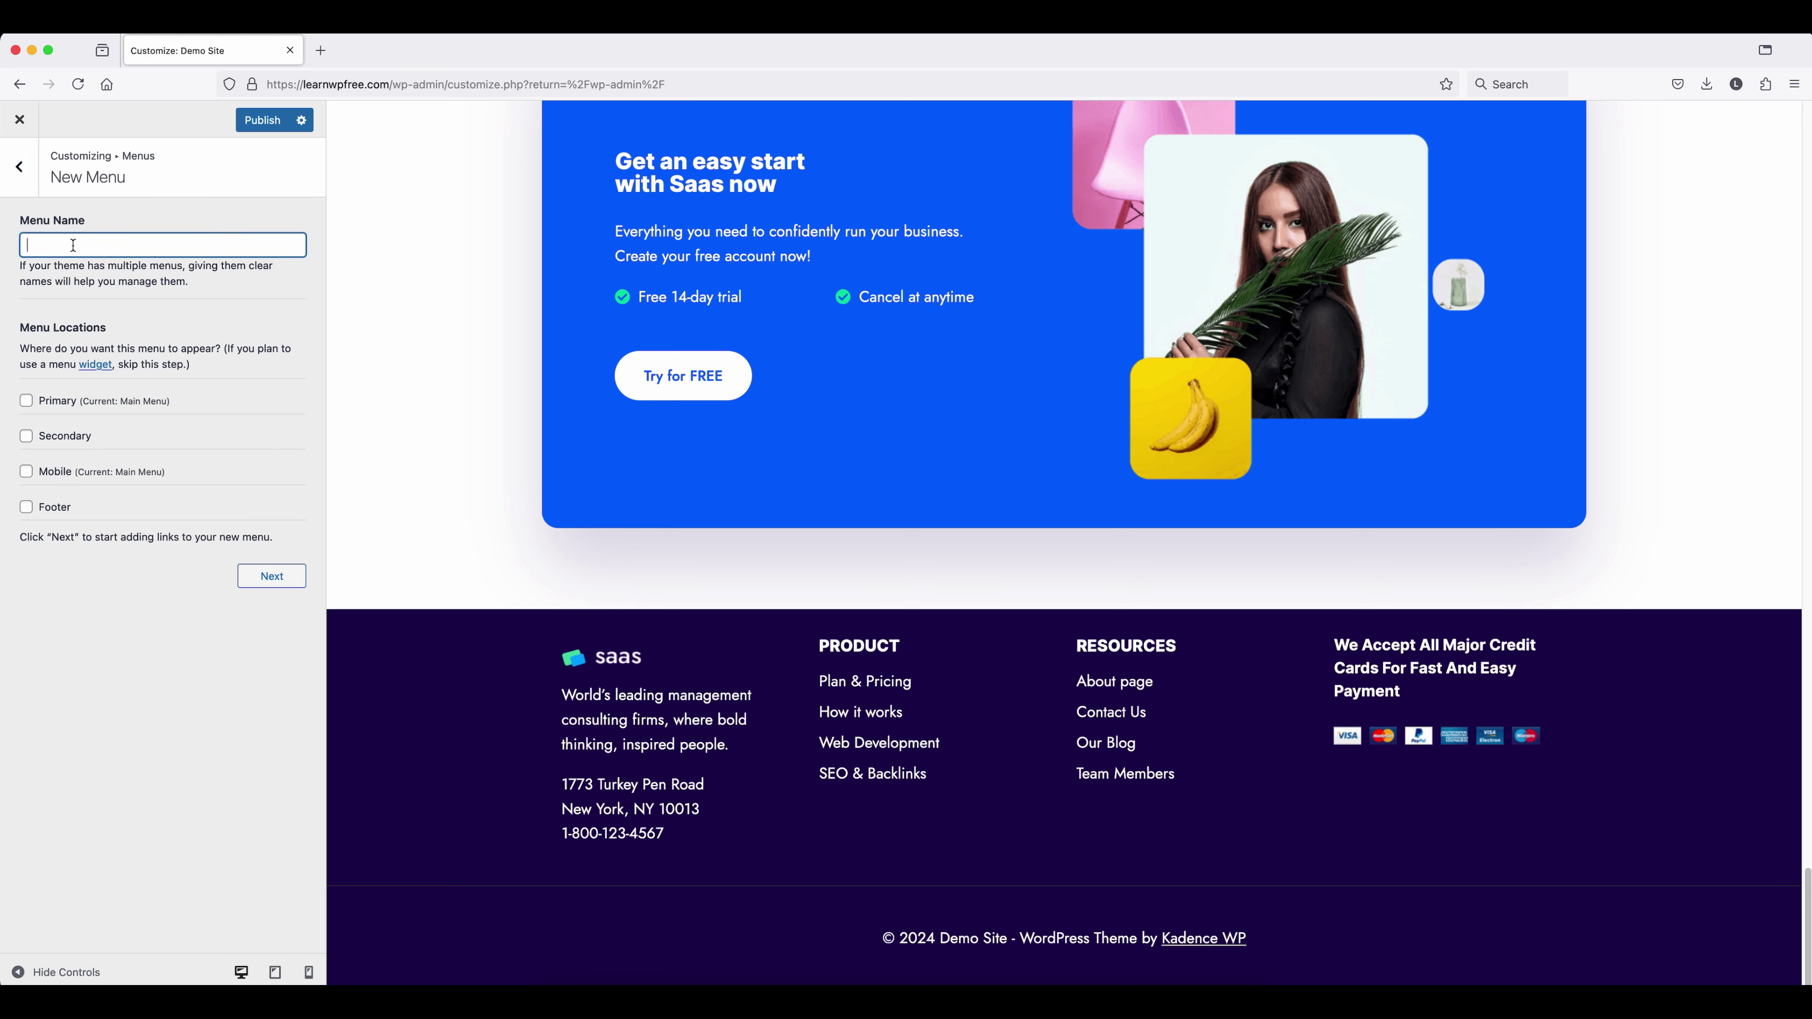
type("Product Menu")
left_click(272, 576)
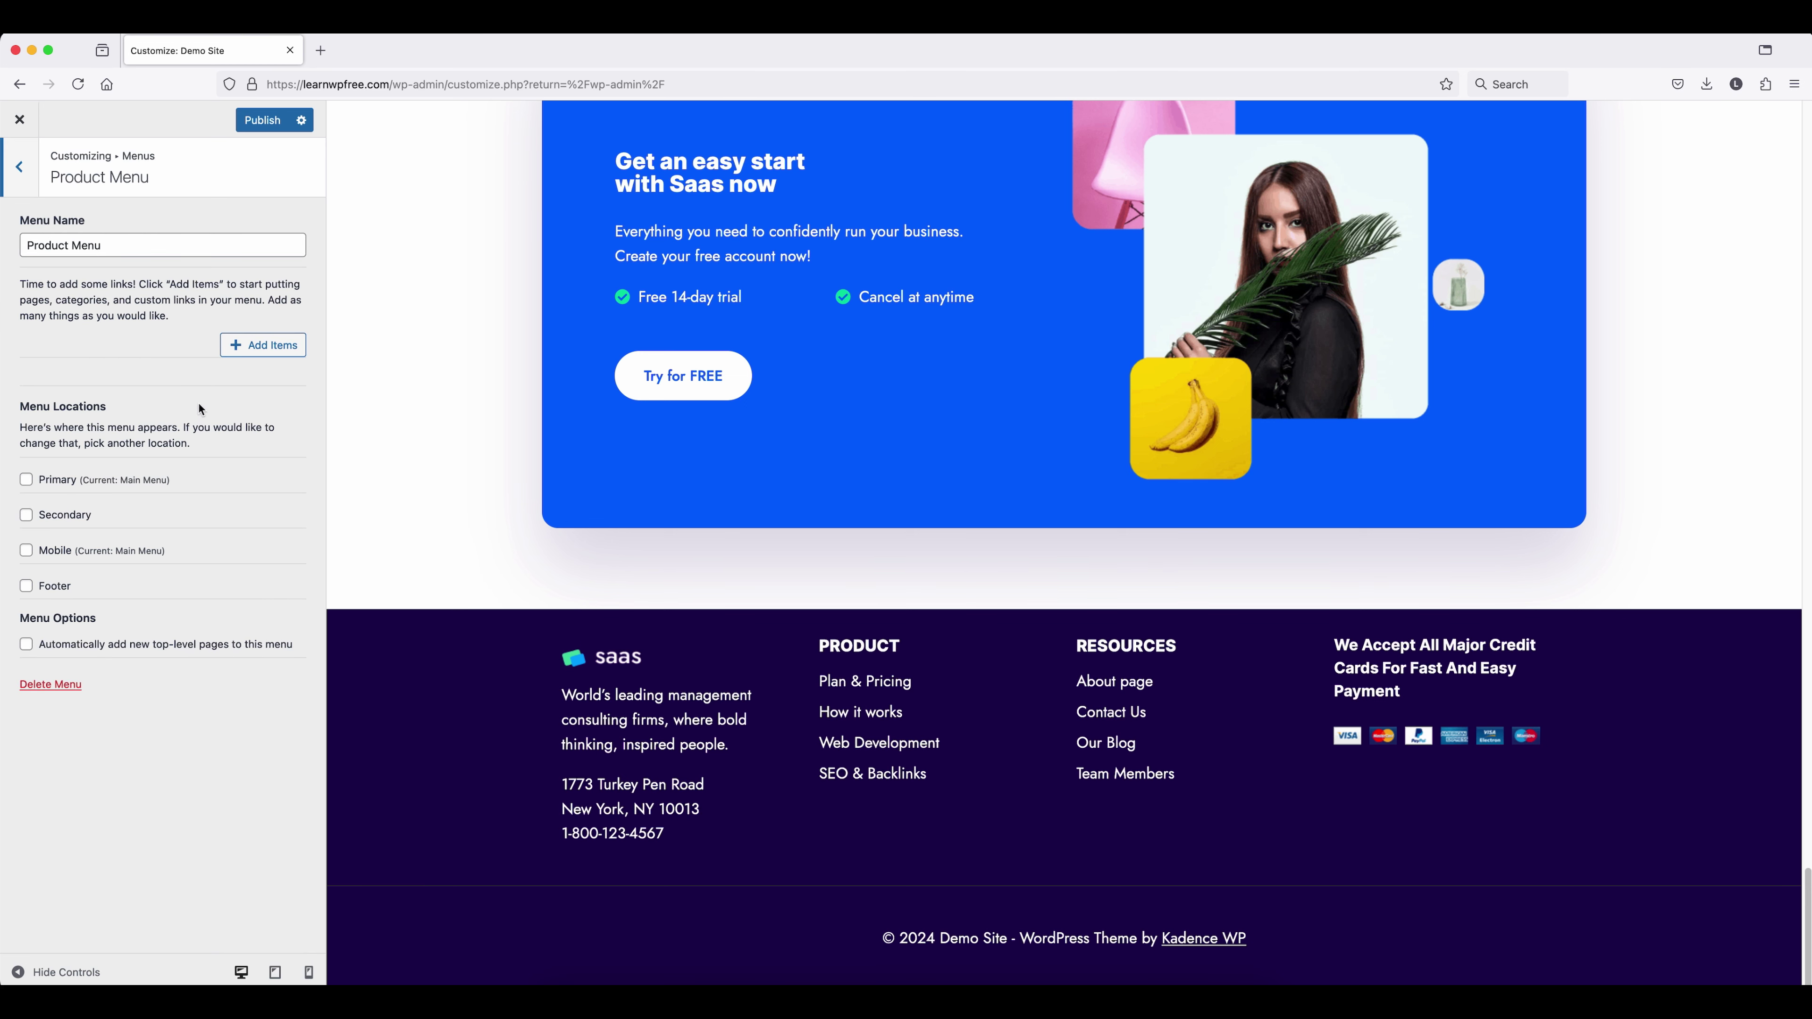
Add the Saas, Design, Marketing and Business categories to Product Menu
left_click(266, 347)
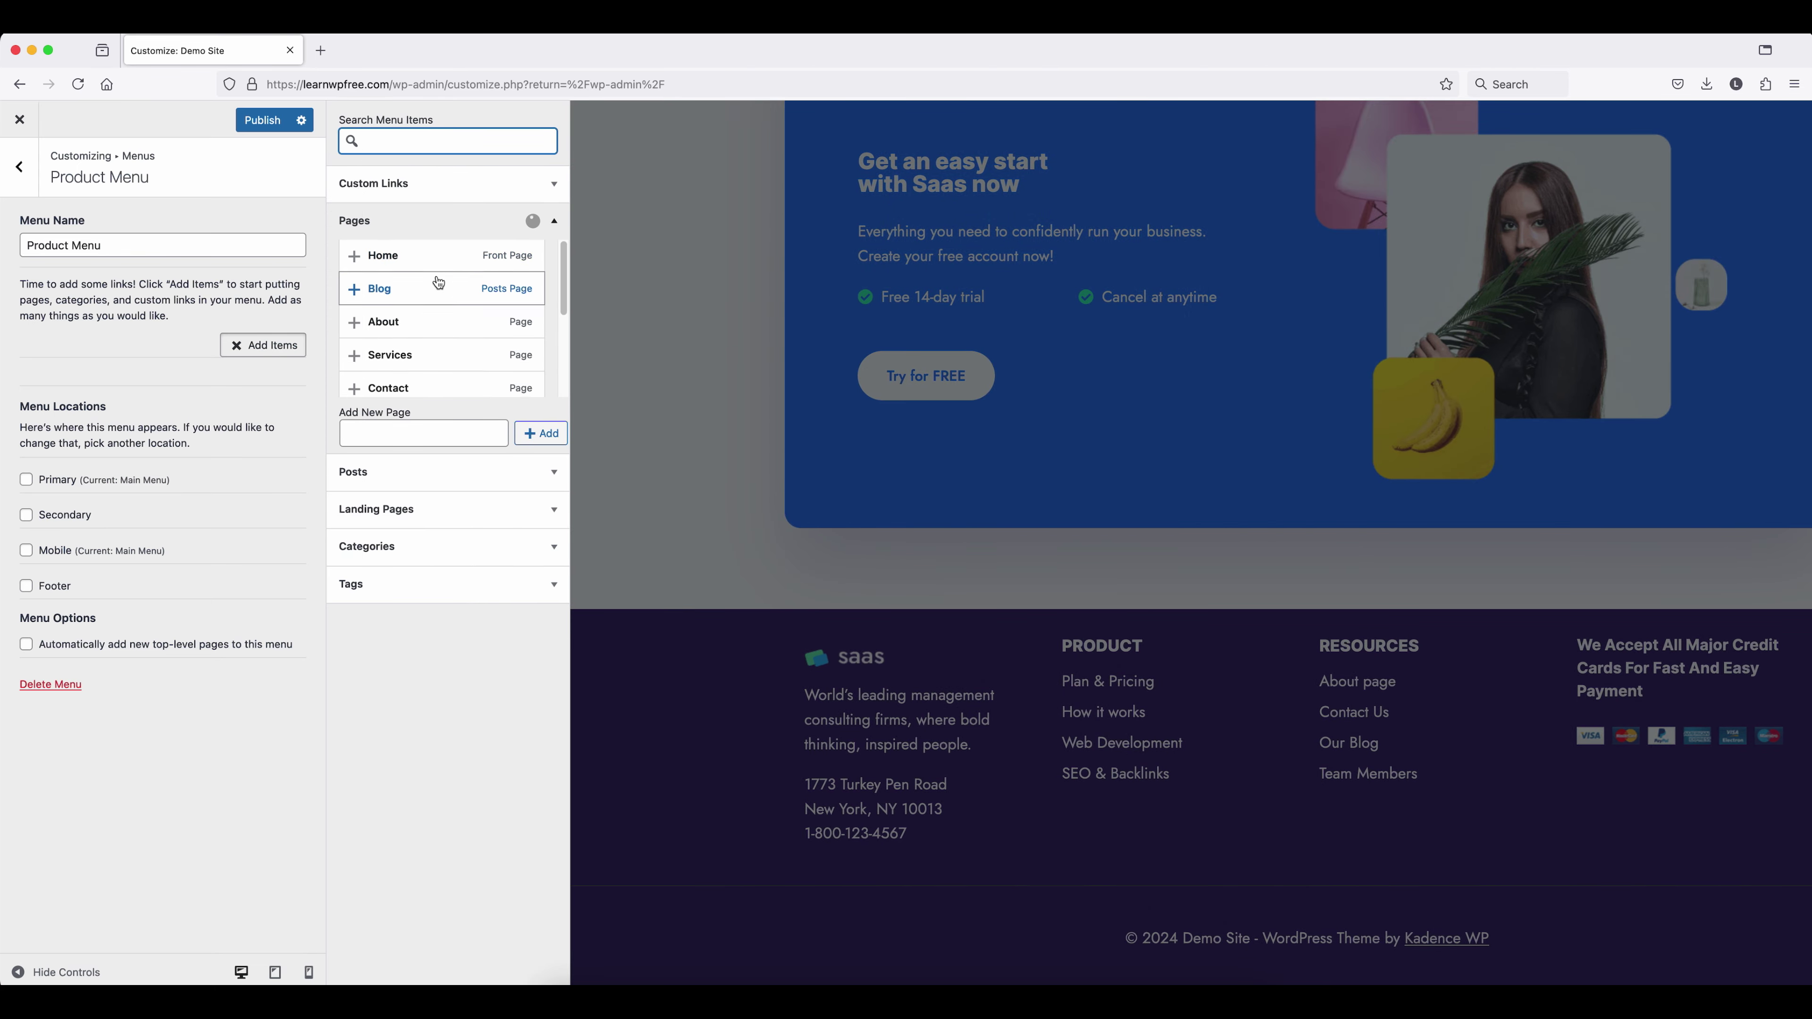
scroll(439, 285, "down", 1)
scroll(439, 285, "up", 1)
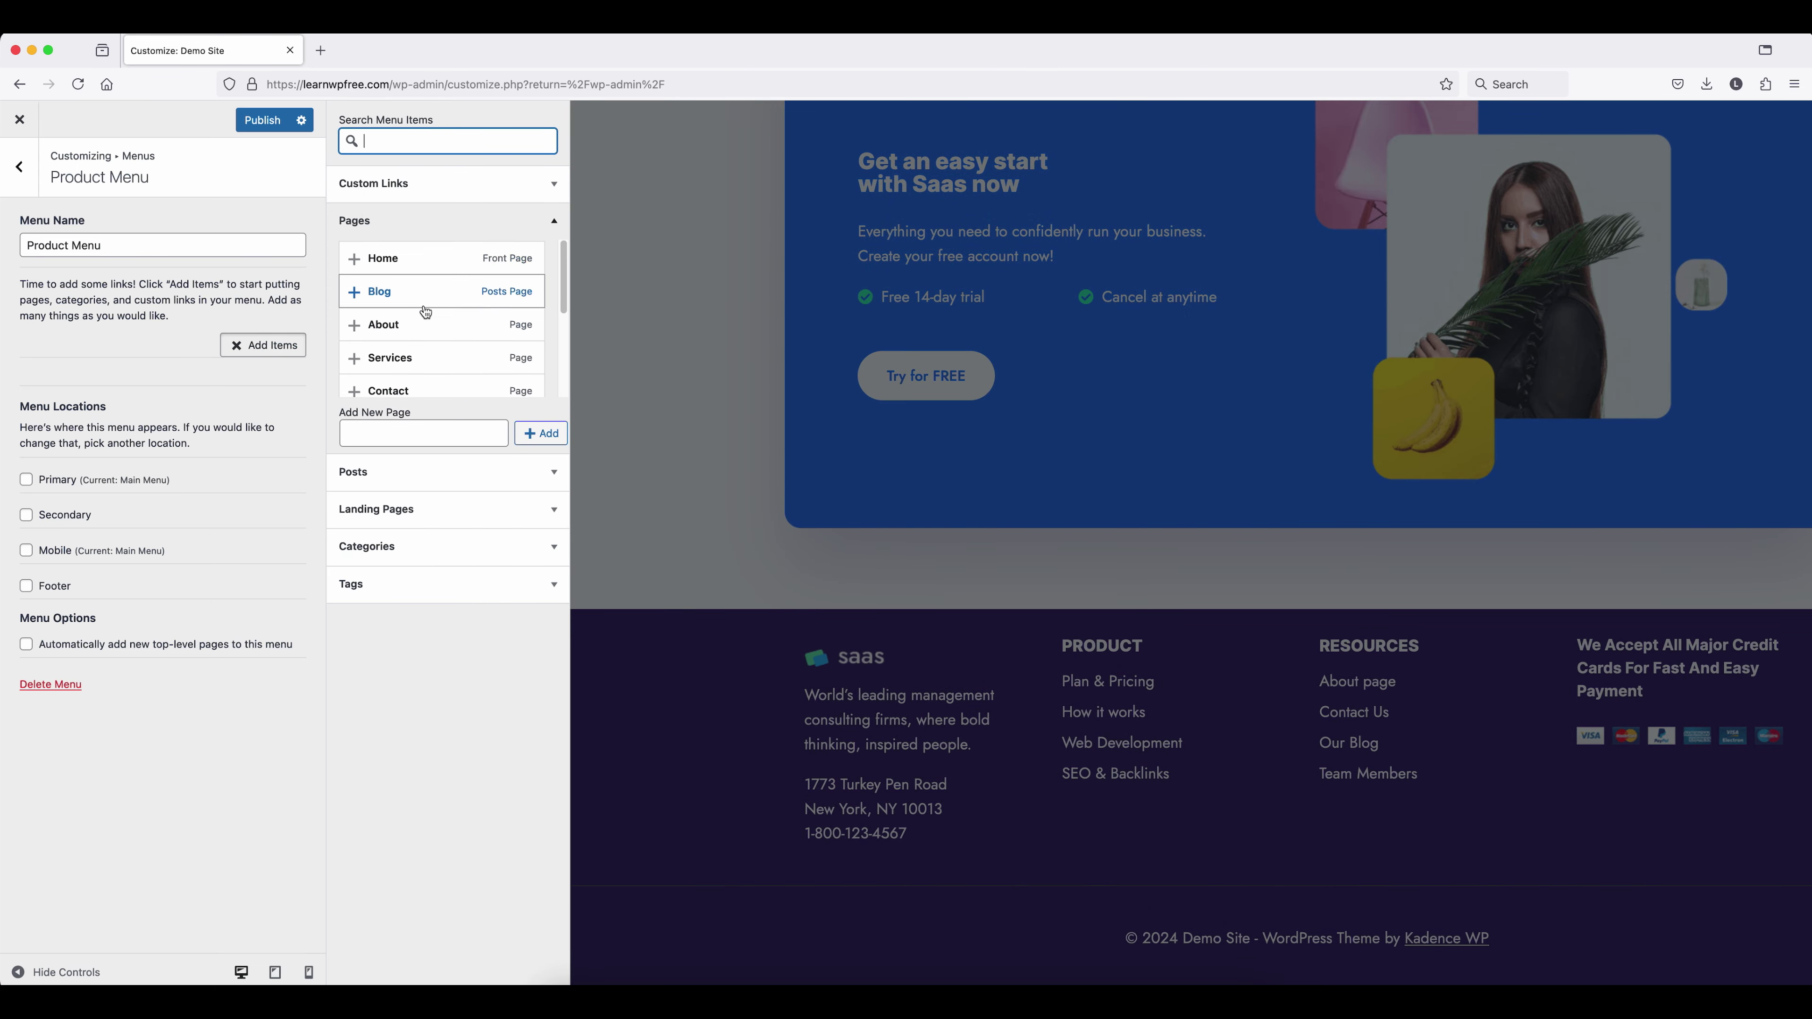
scroll(439, 300, "down", 4)
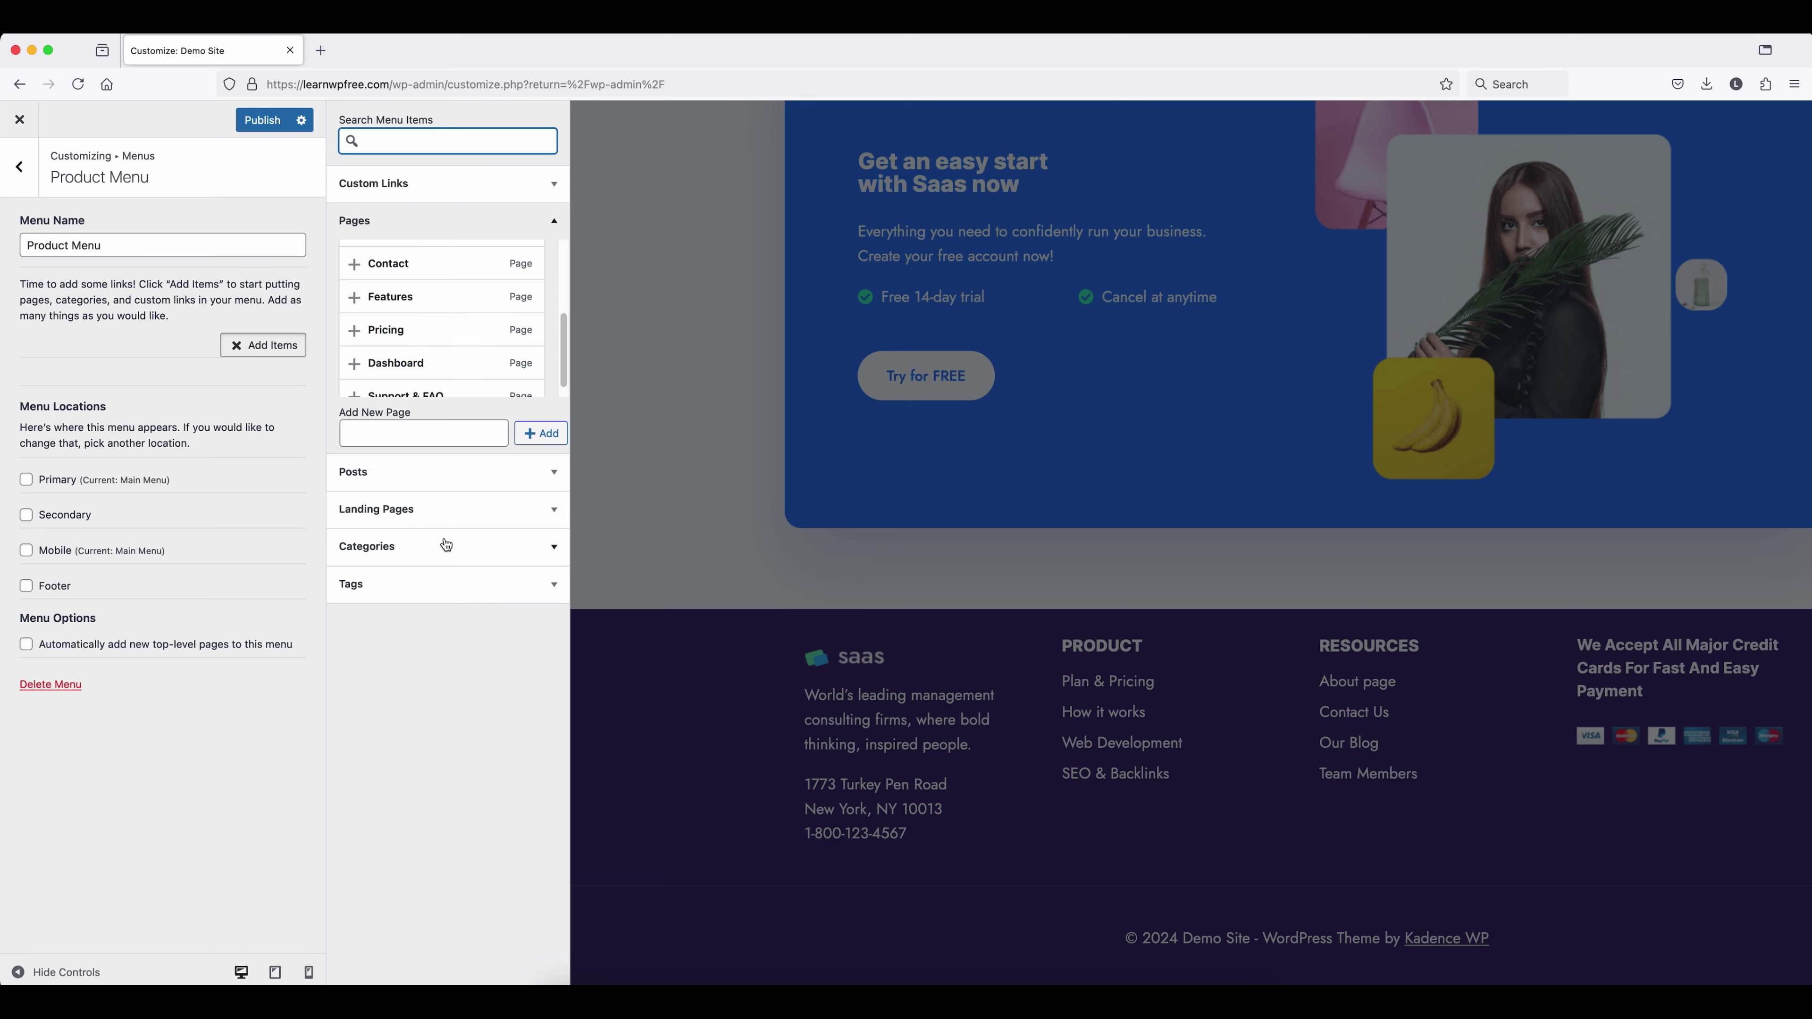
left_click(467, 550)
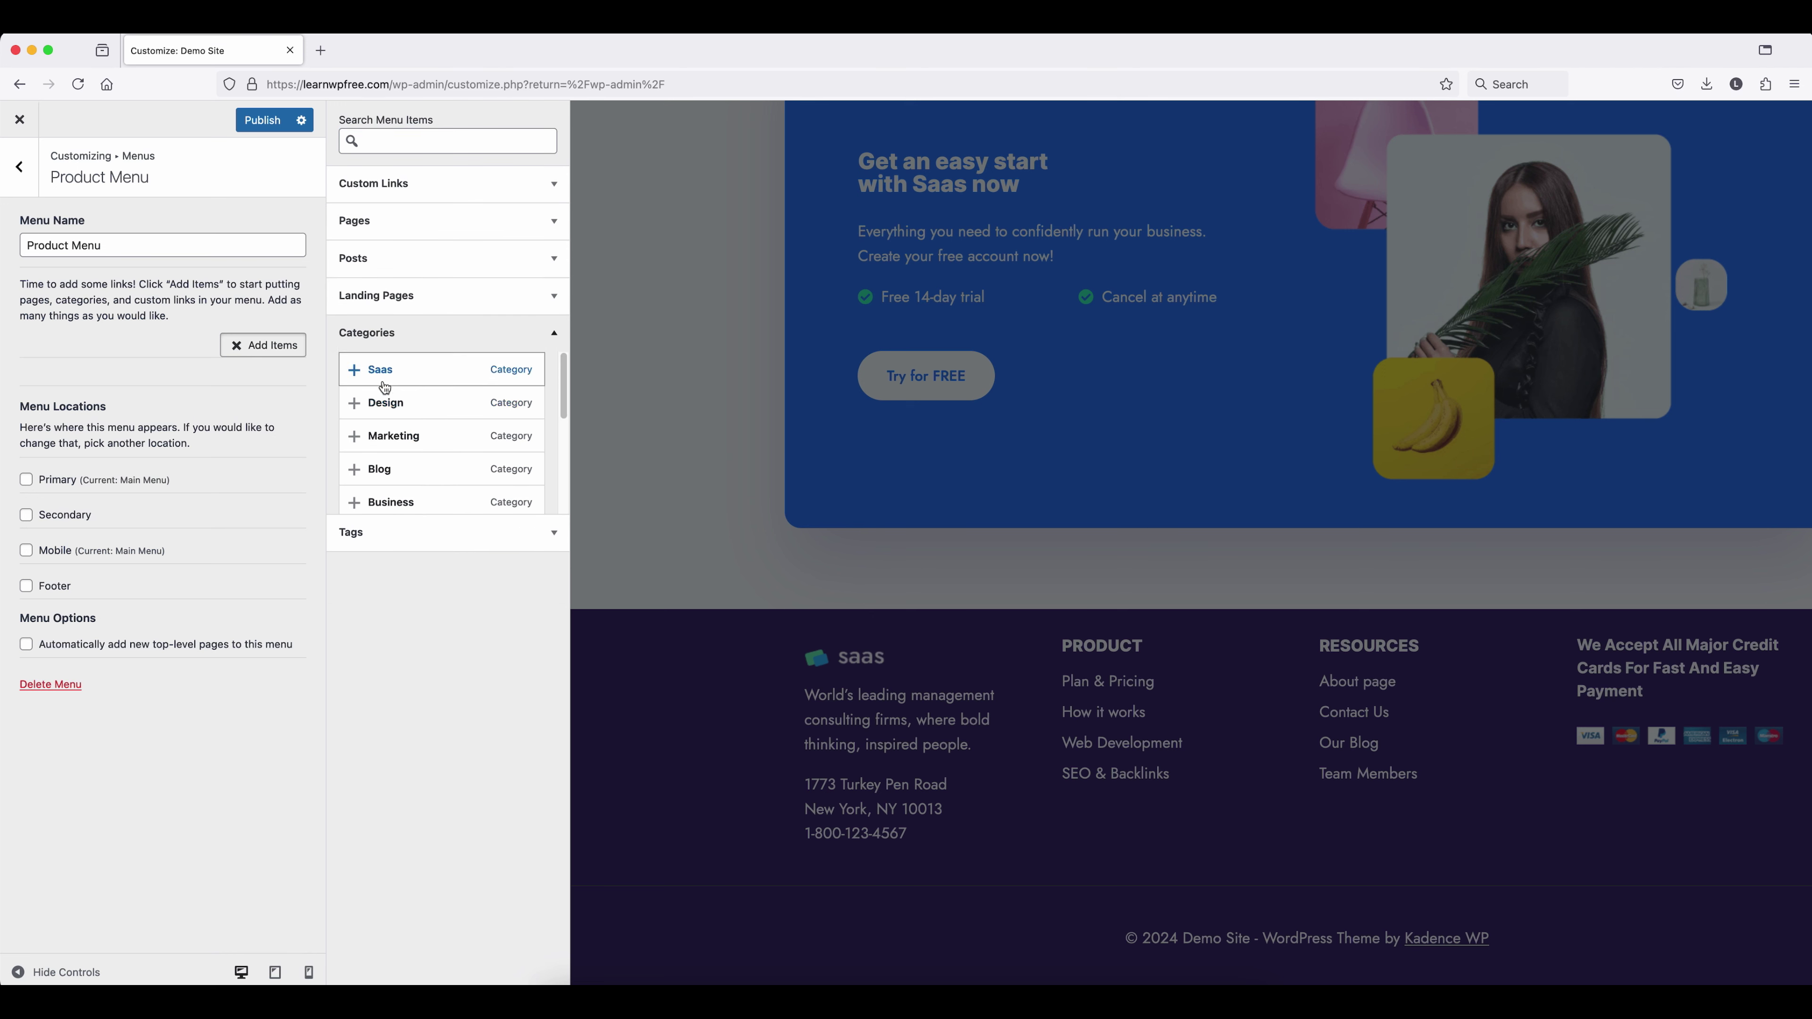
left_click(354, 375)
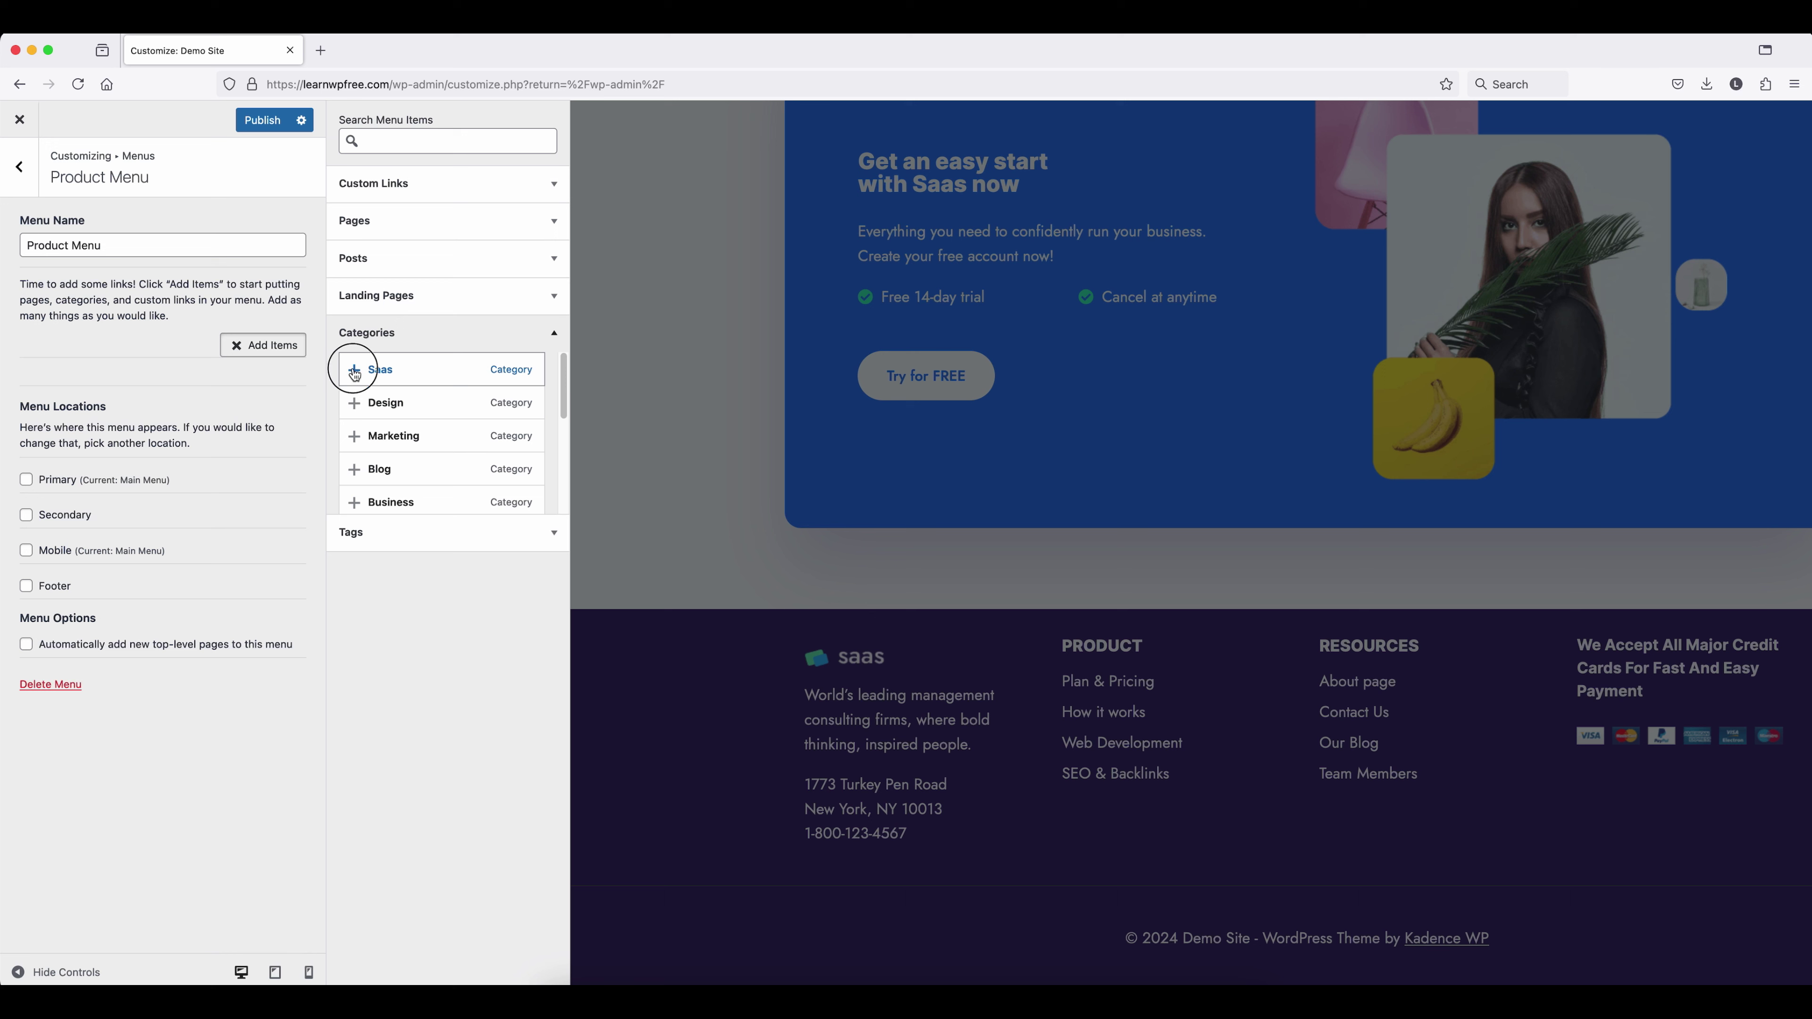
left_click(354, 405)
left_click(354, 437)
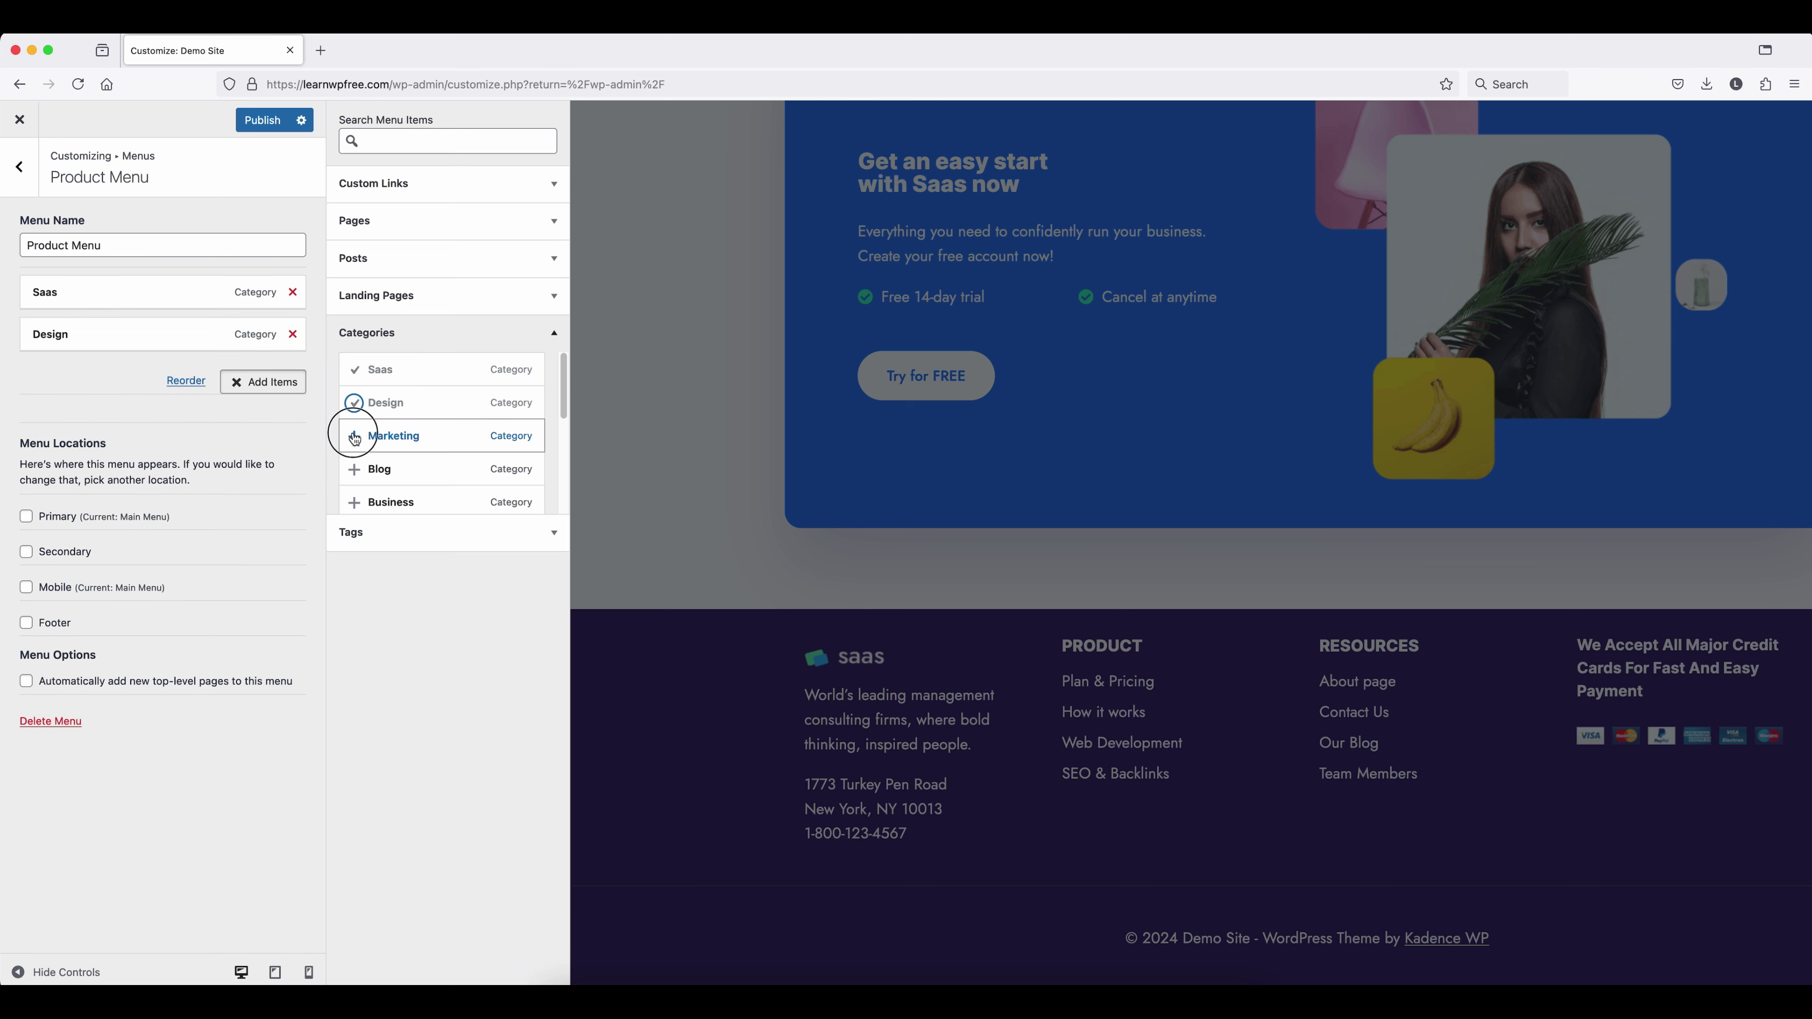
left_click(354, 501)
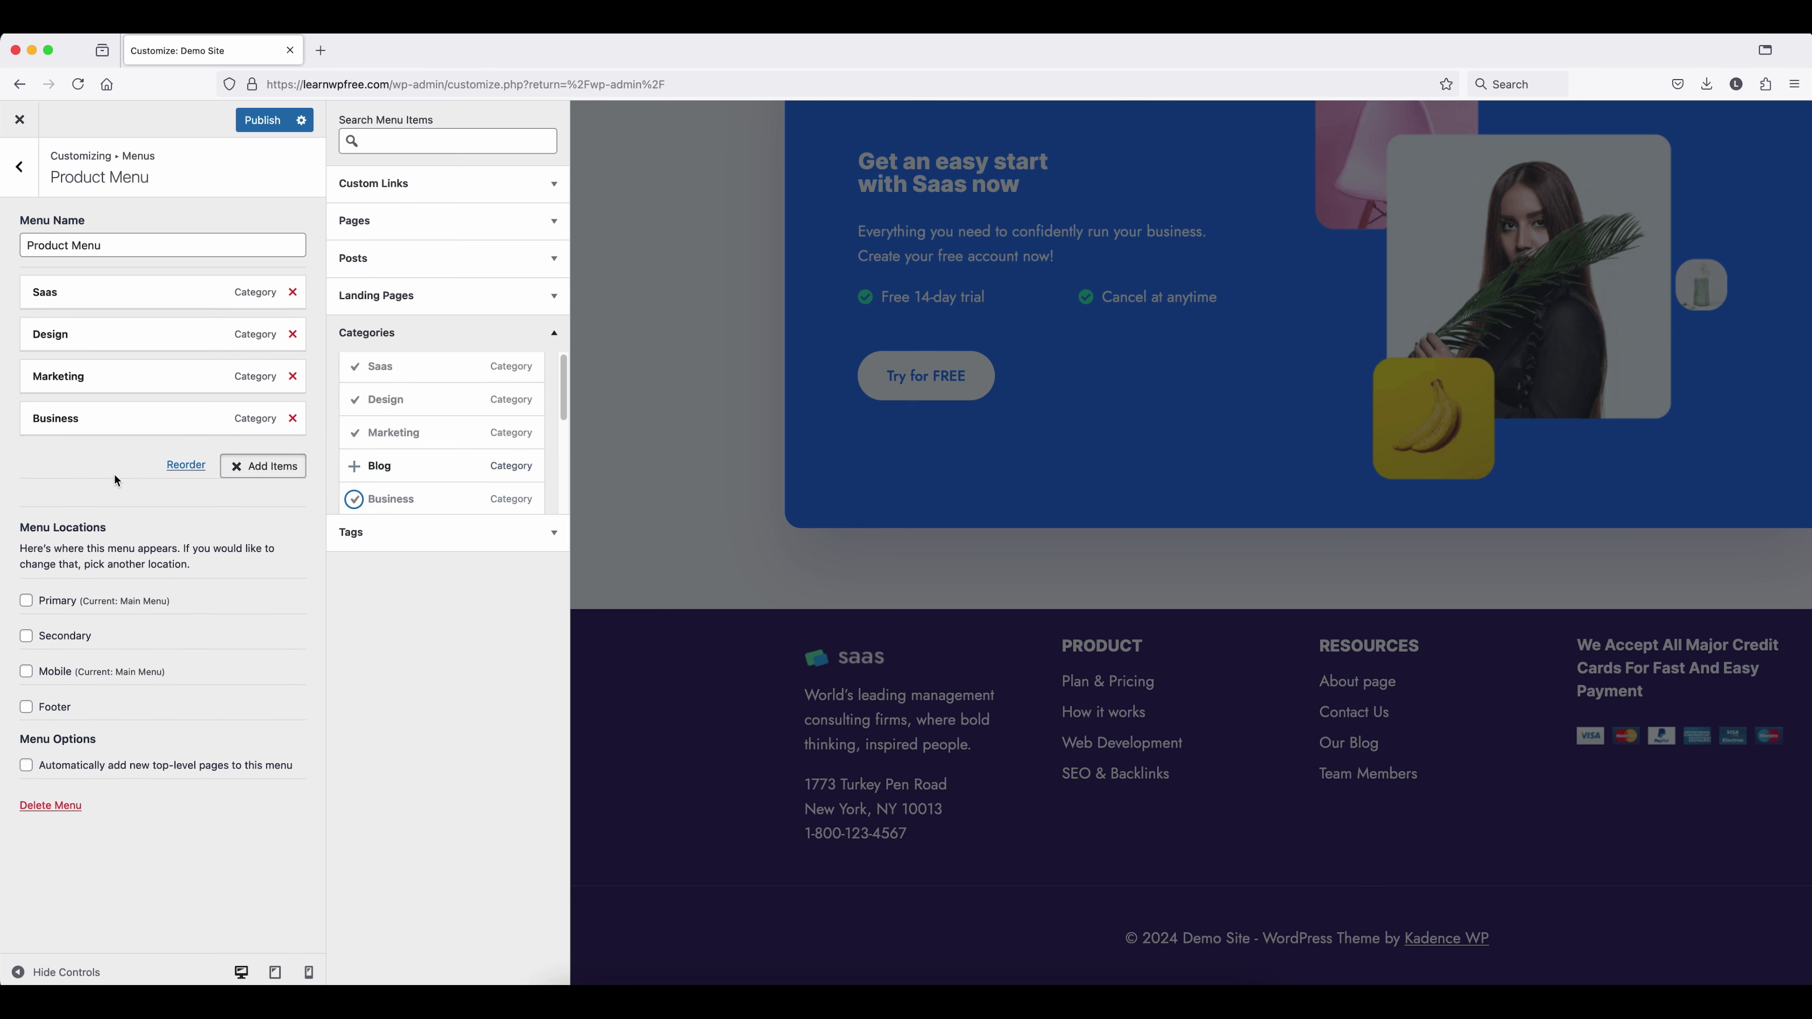
Add the Contact and Features pages to Product Menu and close the item list
scroll(443, 428, "up", 1)
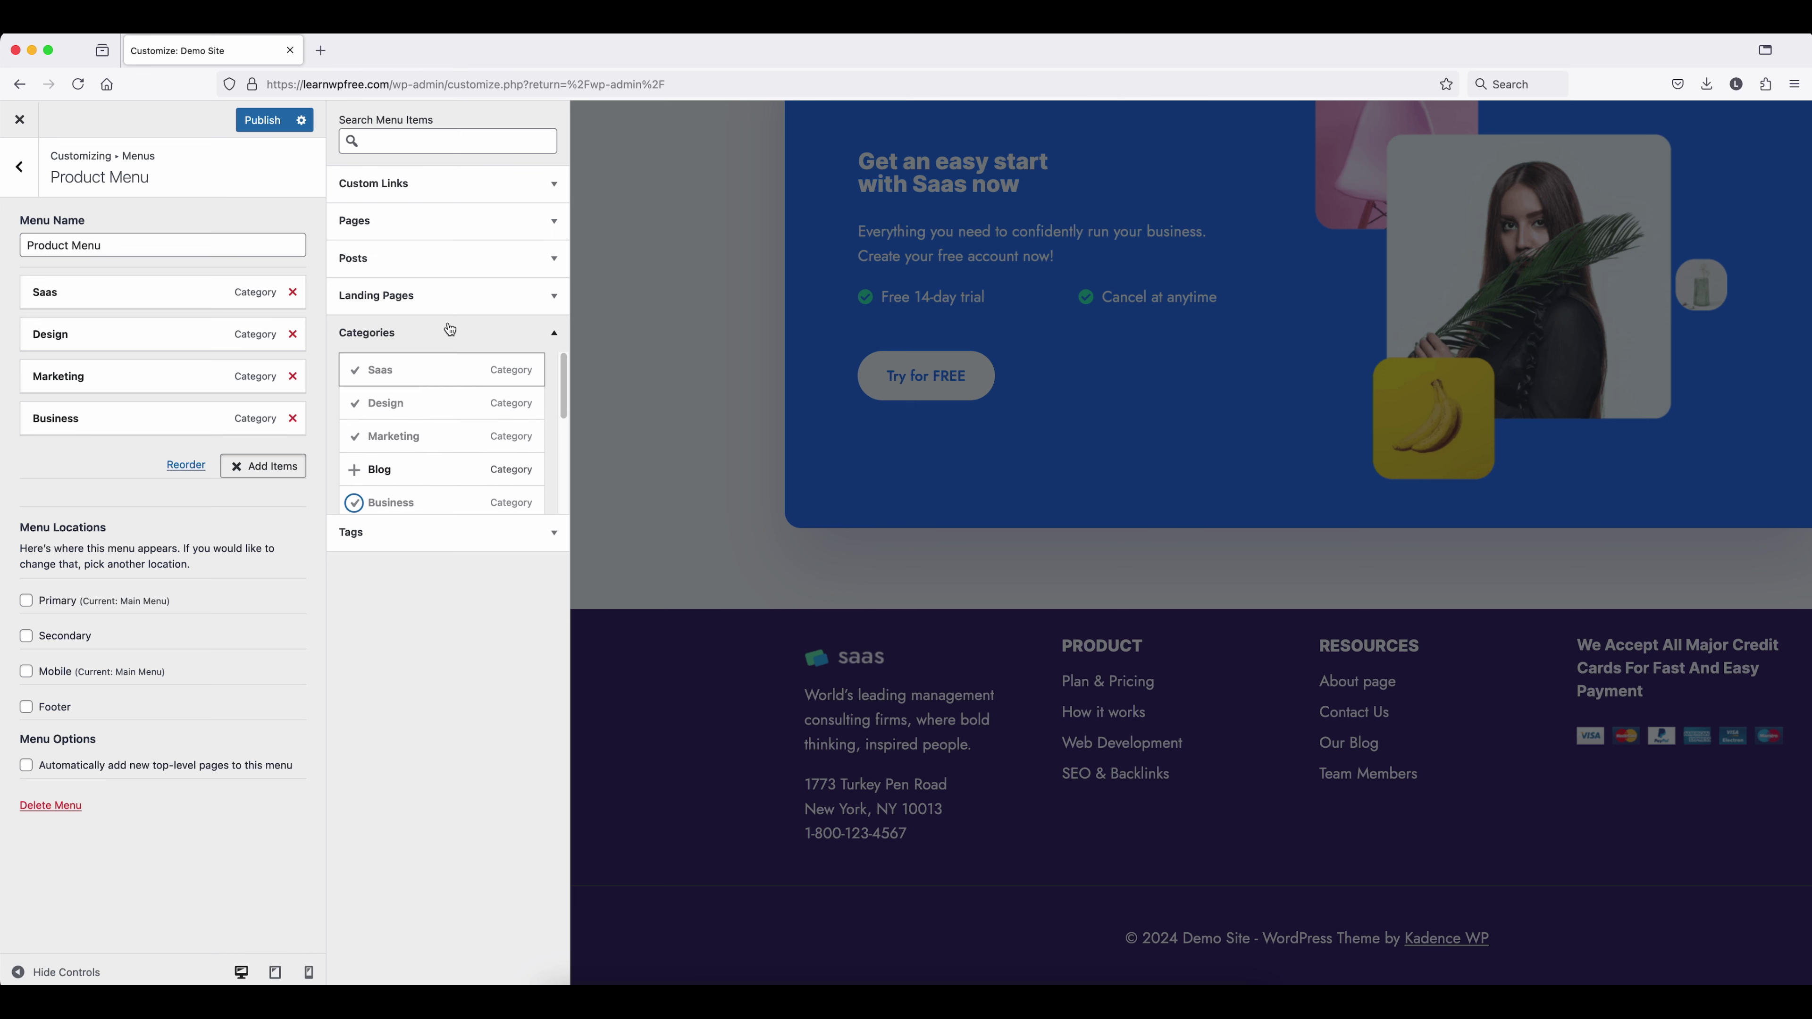
left_click(426, 229)
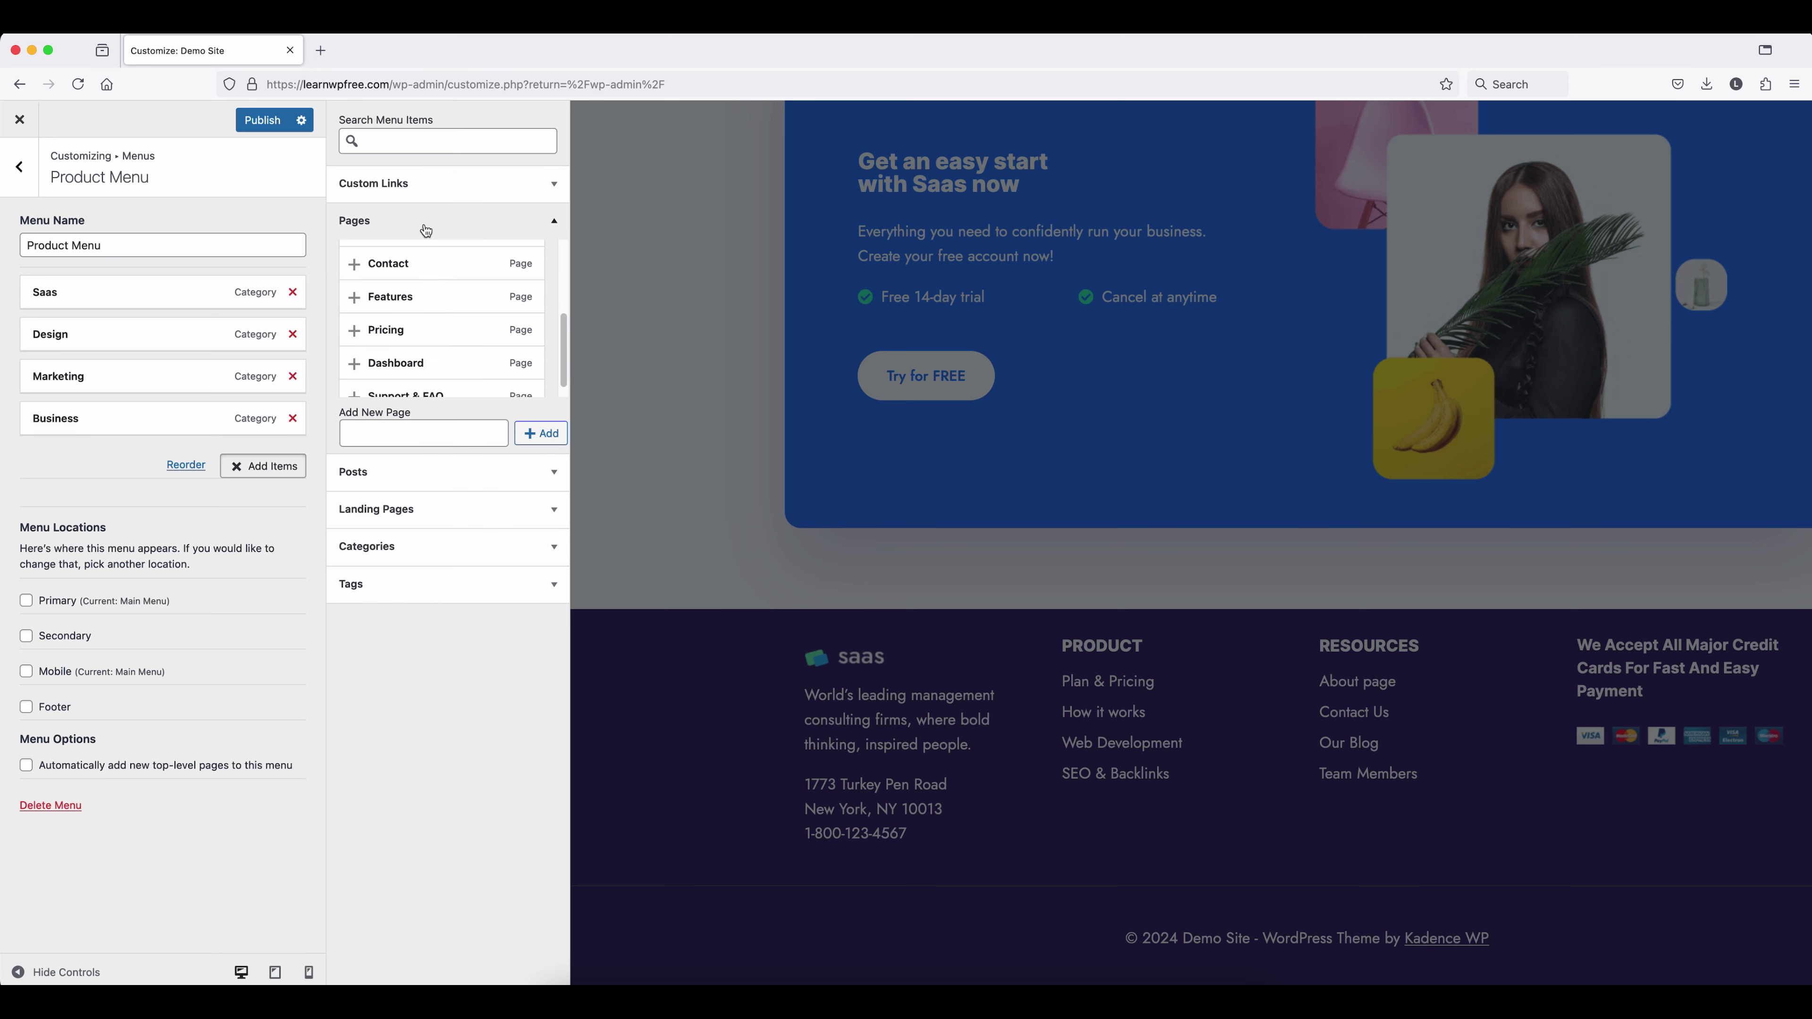
left_click(356, 263)
left_click(357, 294)
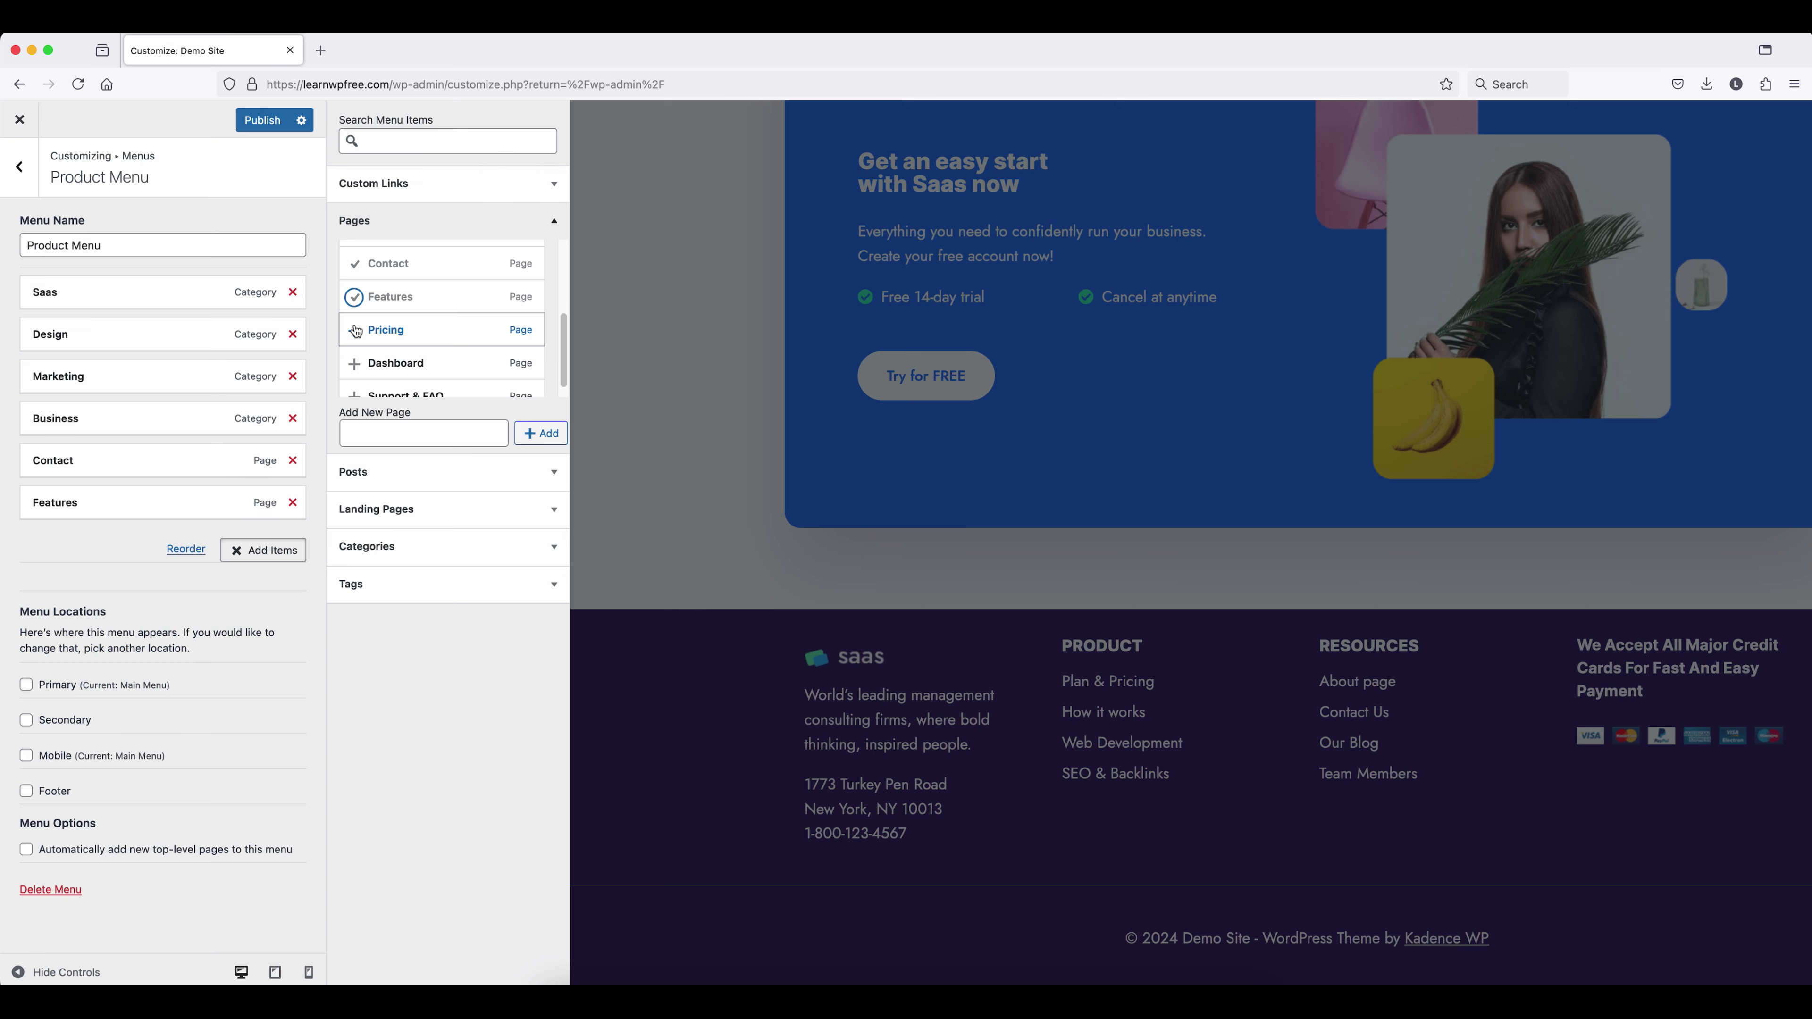
left_click(140, 560)
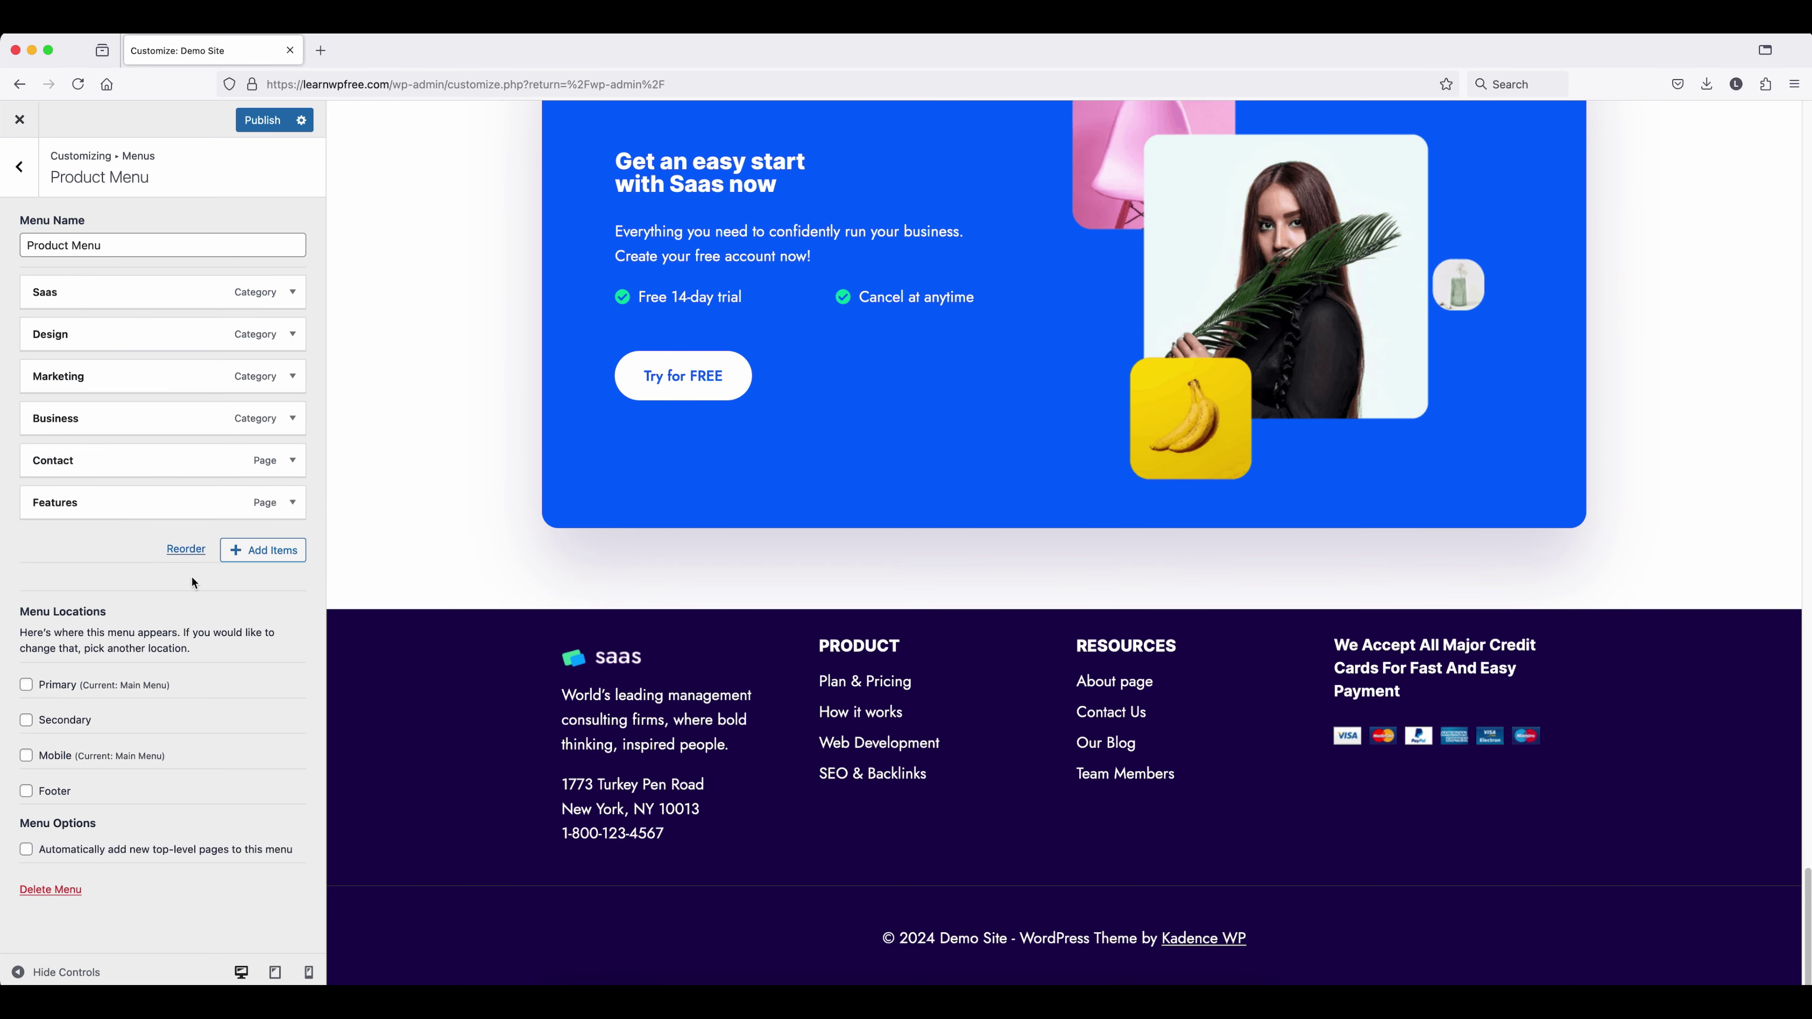
Reopen the footer's Product navigation widget and check which menus it can use, leaving Product chosen
mouse_move(821, 678)
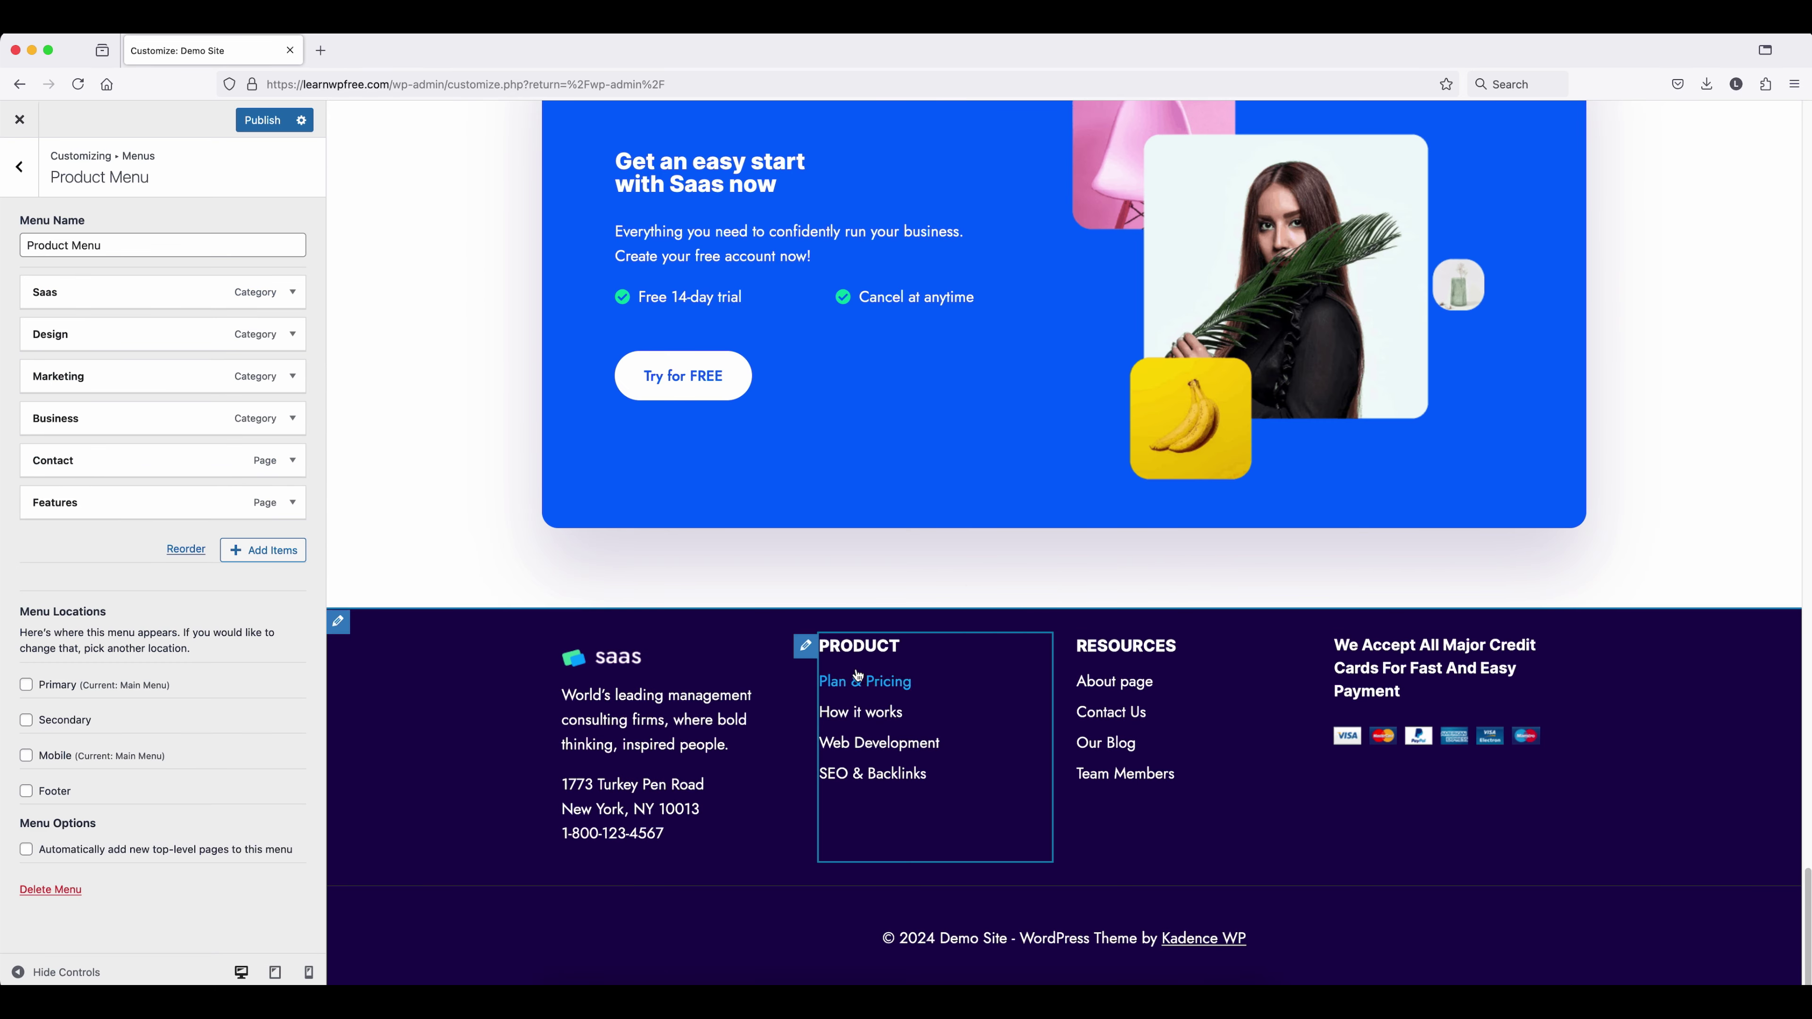
left_click(808, 648)
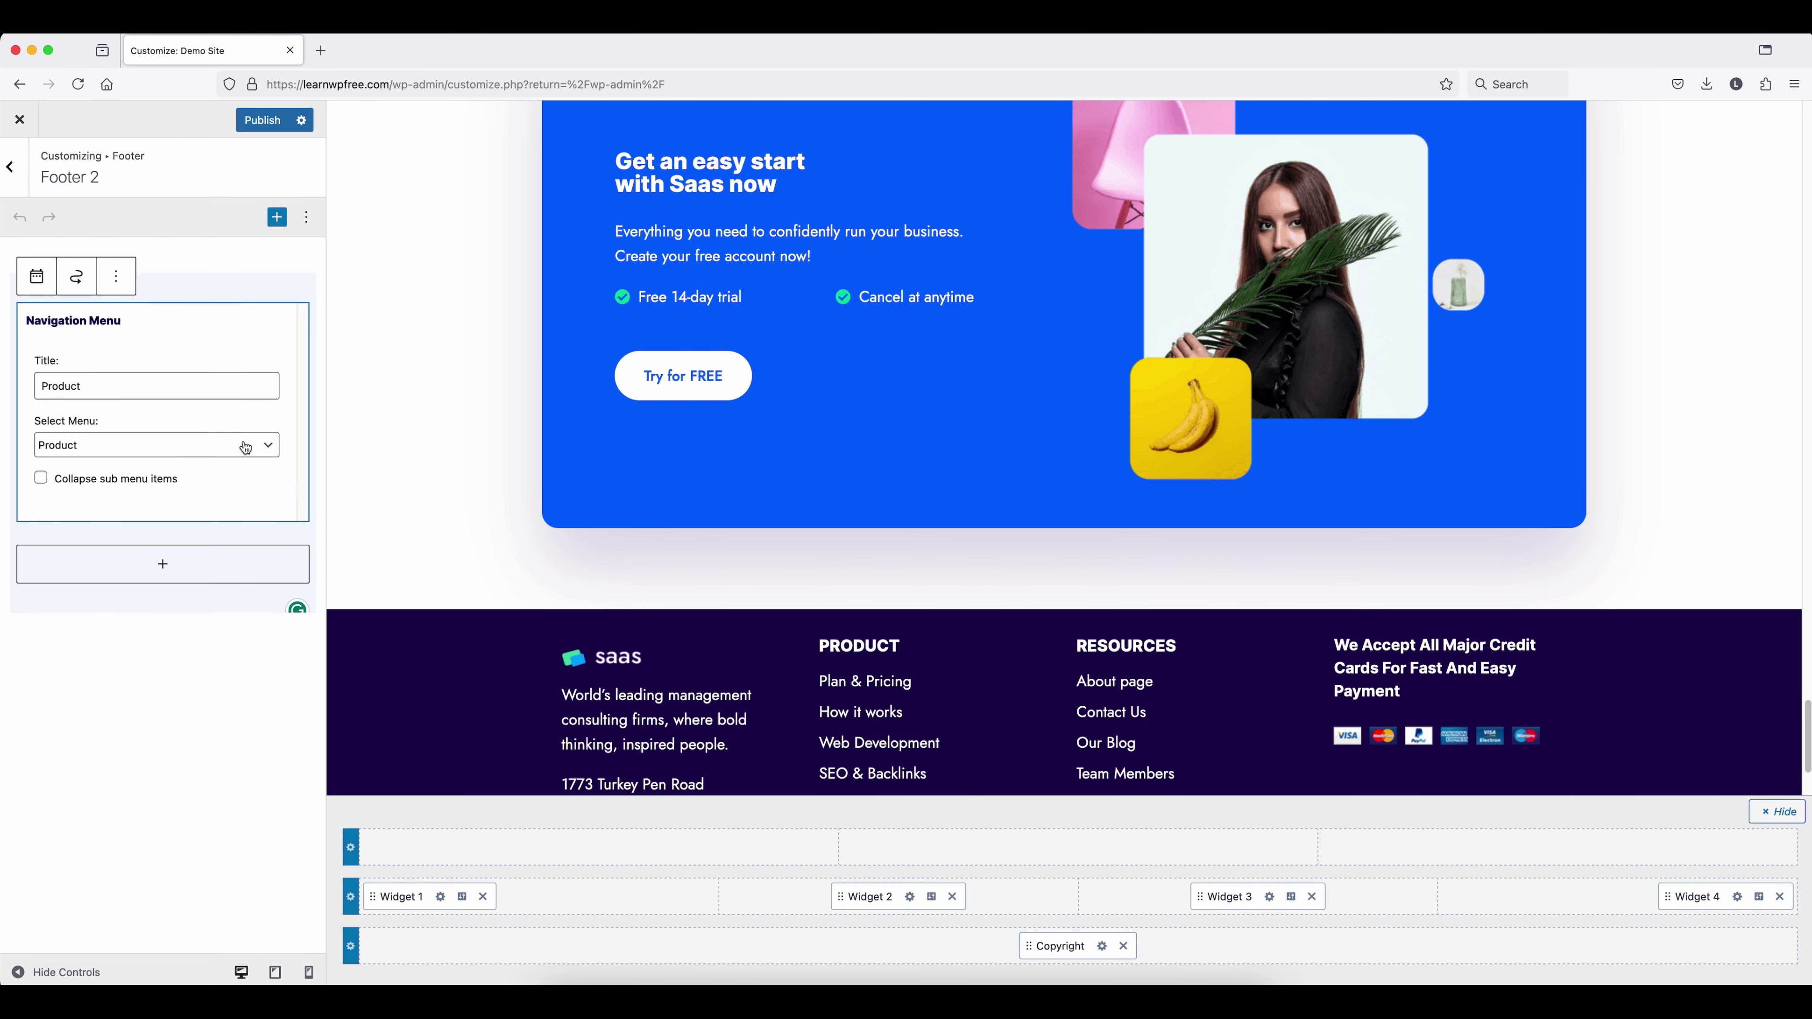
left_click(243, 447)
left_click(244, 446)
left_click(243, 447)
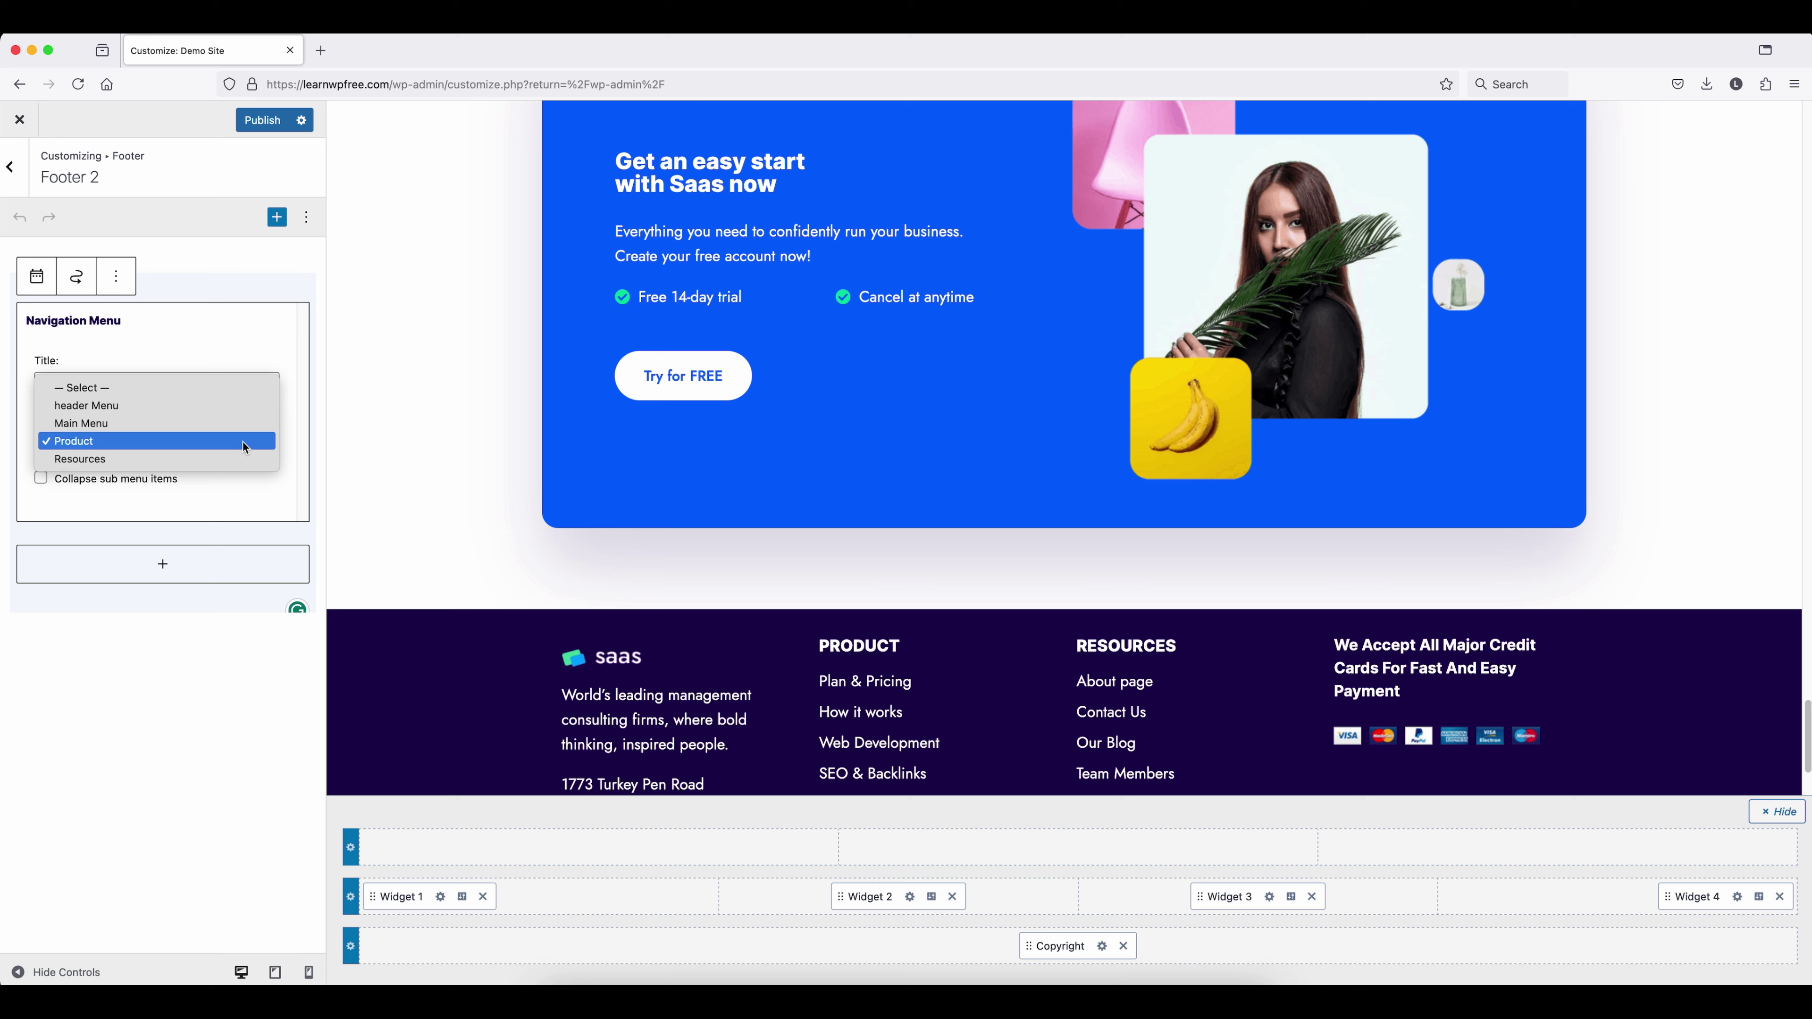
left_click(245, 439)
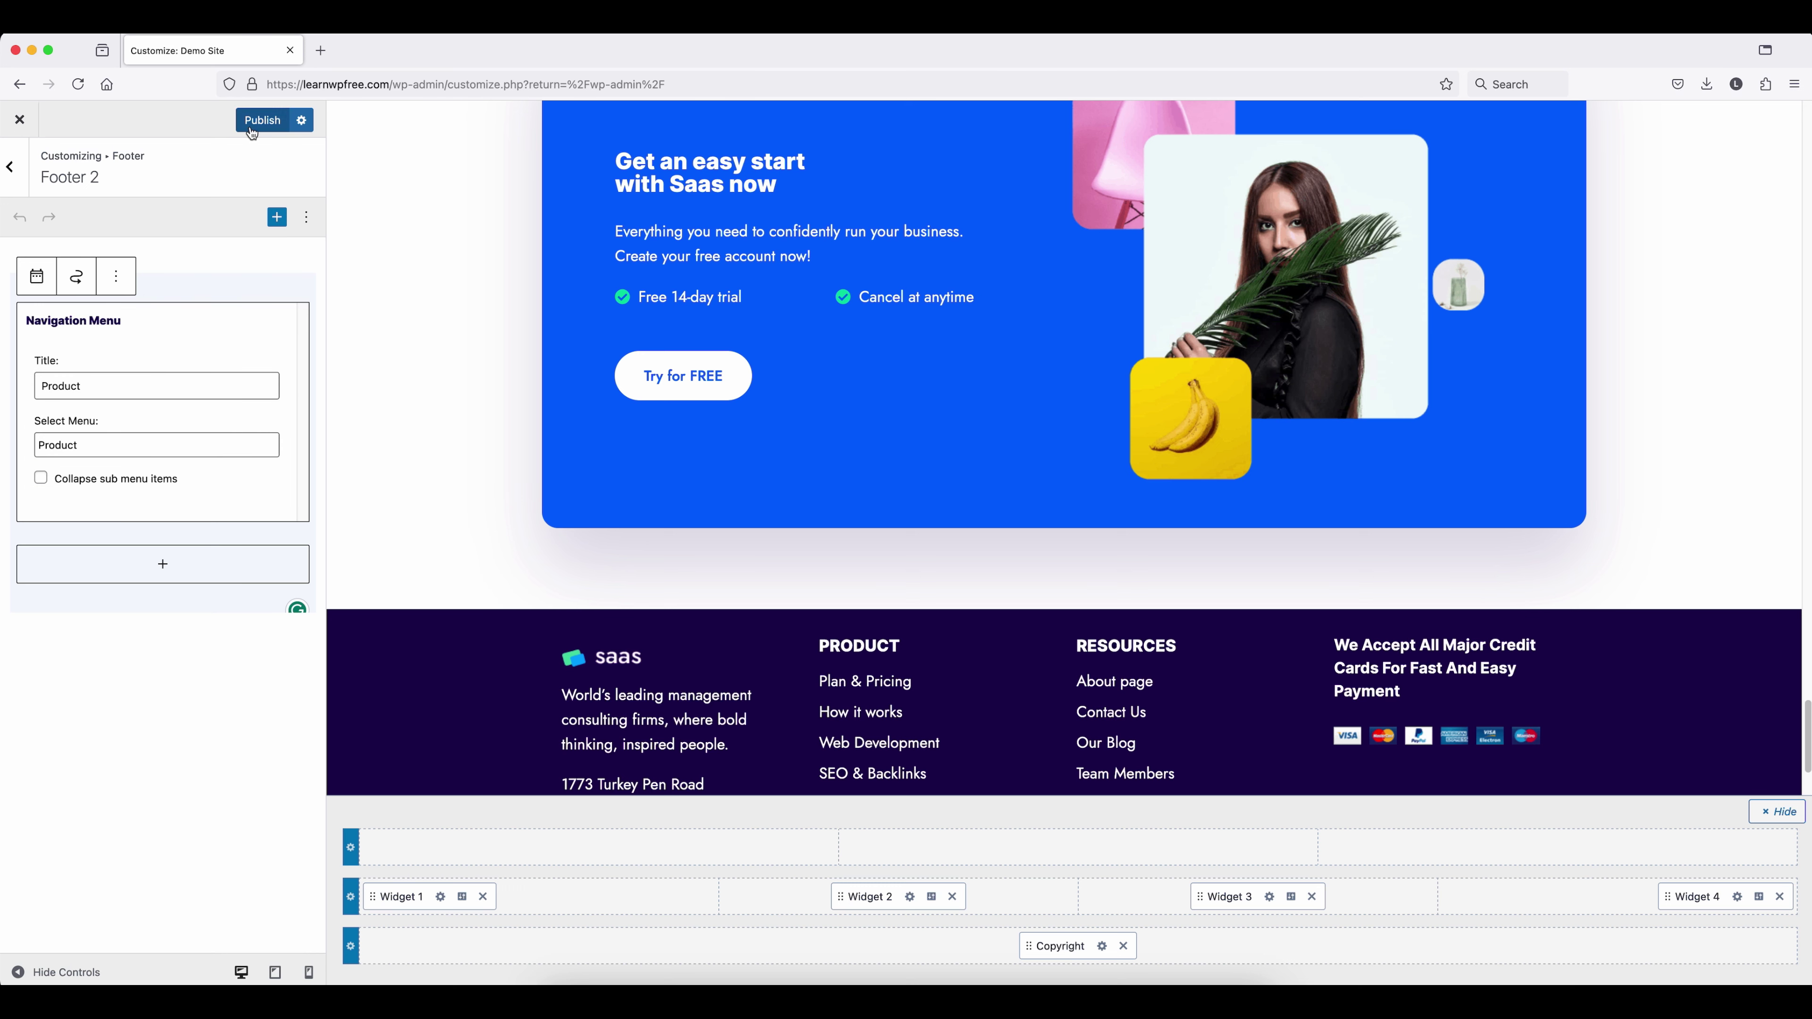
Publish the pending changes, reload the customizer and assign Product Menu to the footer's Product navigation widget
left_click(262, 119)
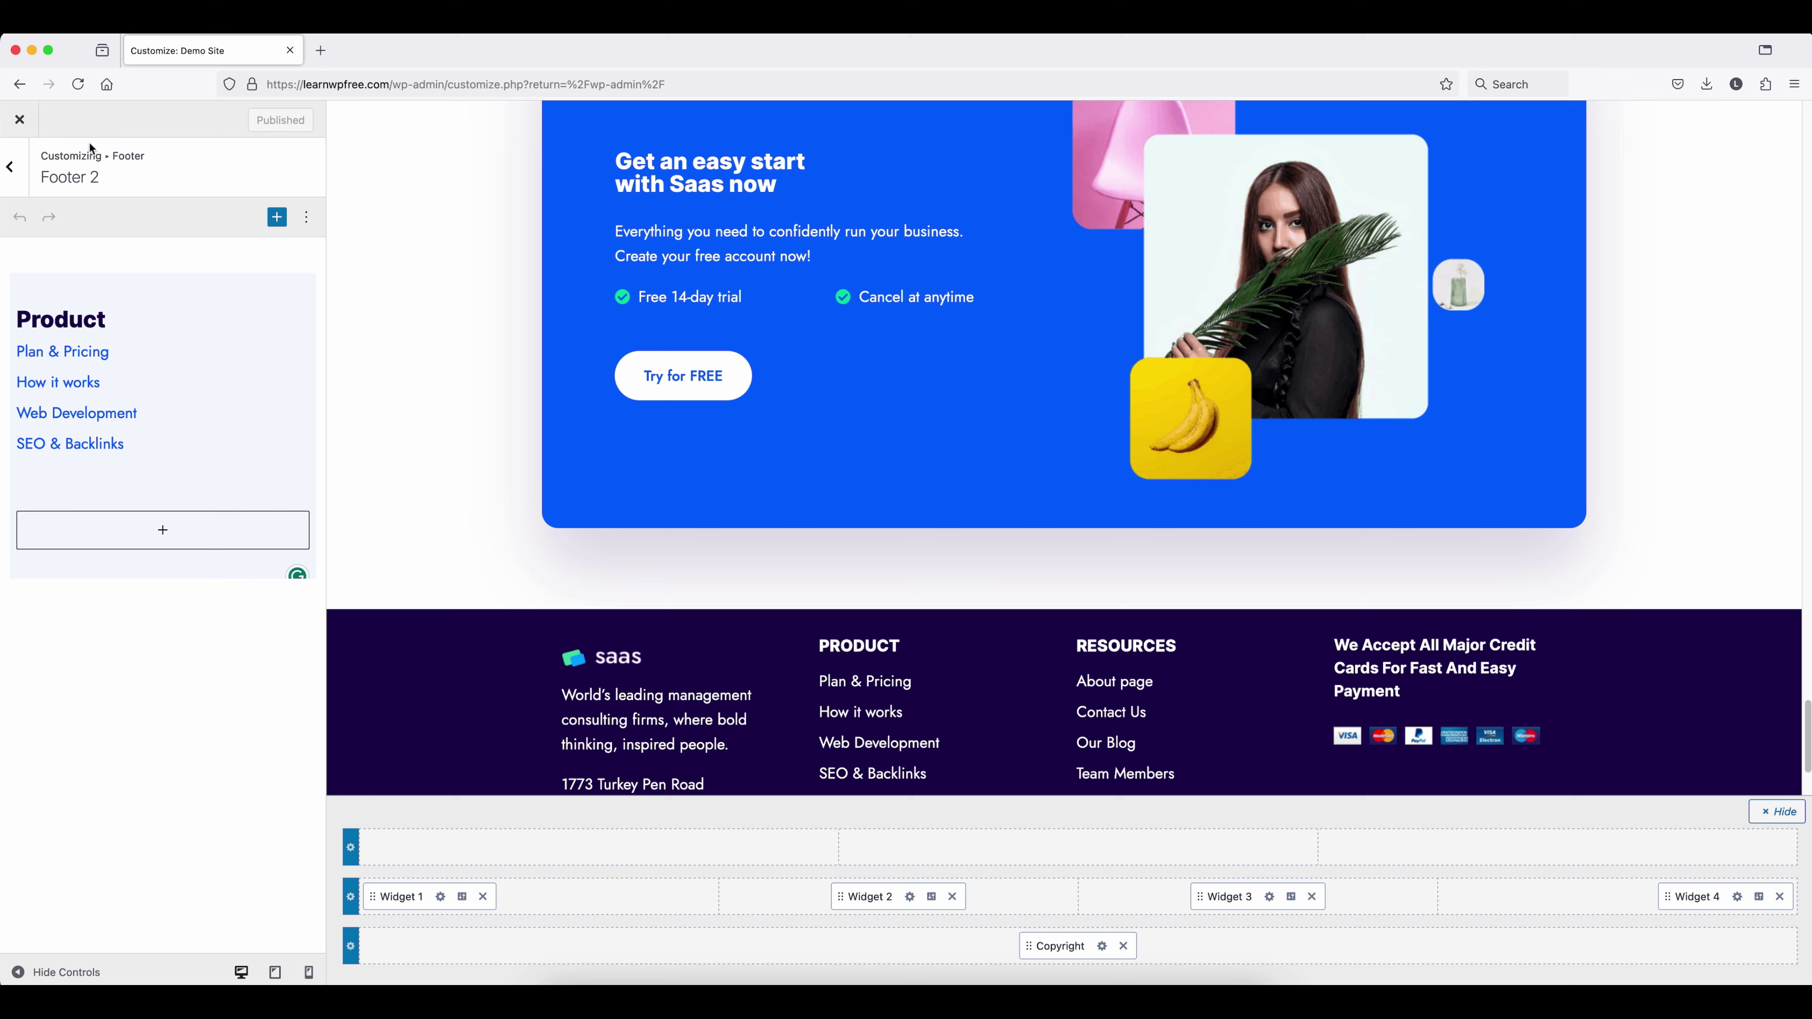
left_click(80, 86)
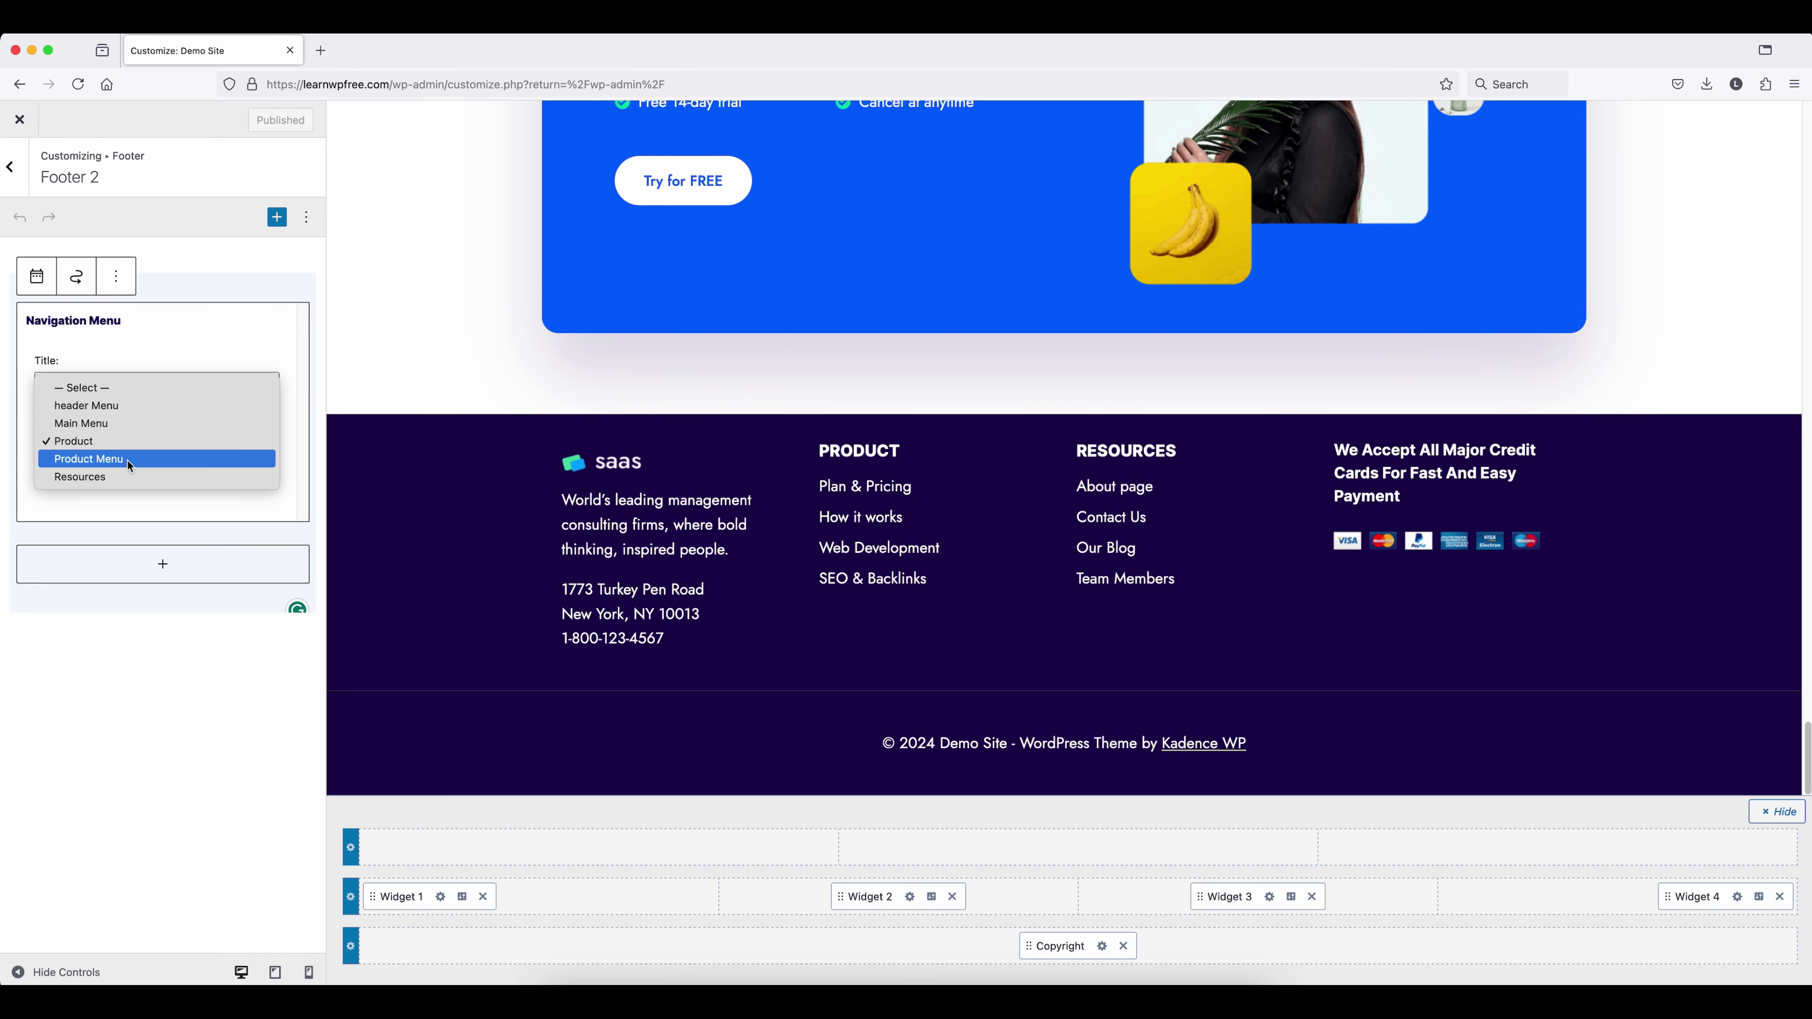
left_click(132, 461)
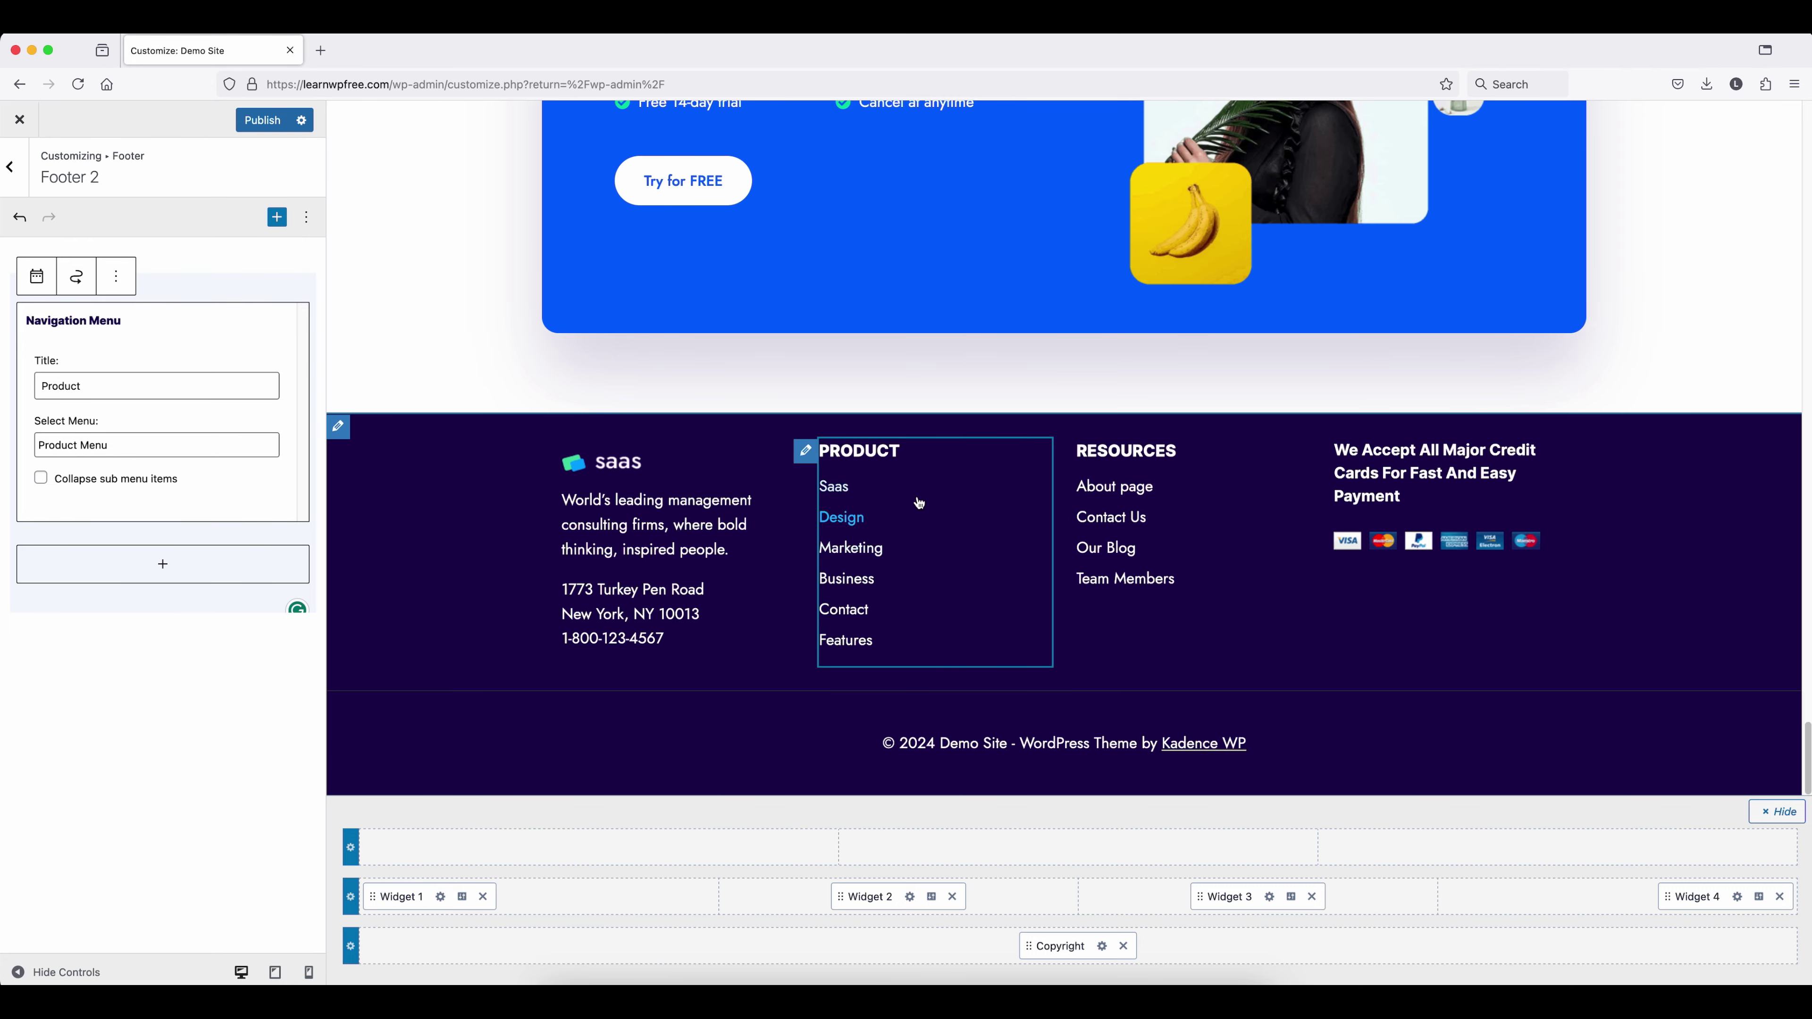
Open the header's primary navigation settings, assign Product Menu to the Primary menu location and return to the main customizer list
scroll(1015, 517, "up", 10)
scroll(1016, 517, "up", 10)
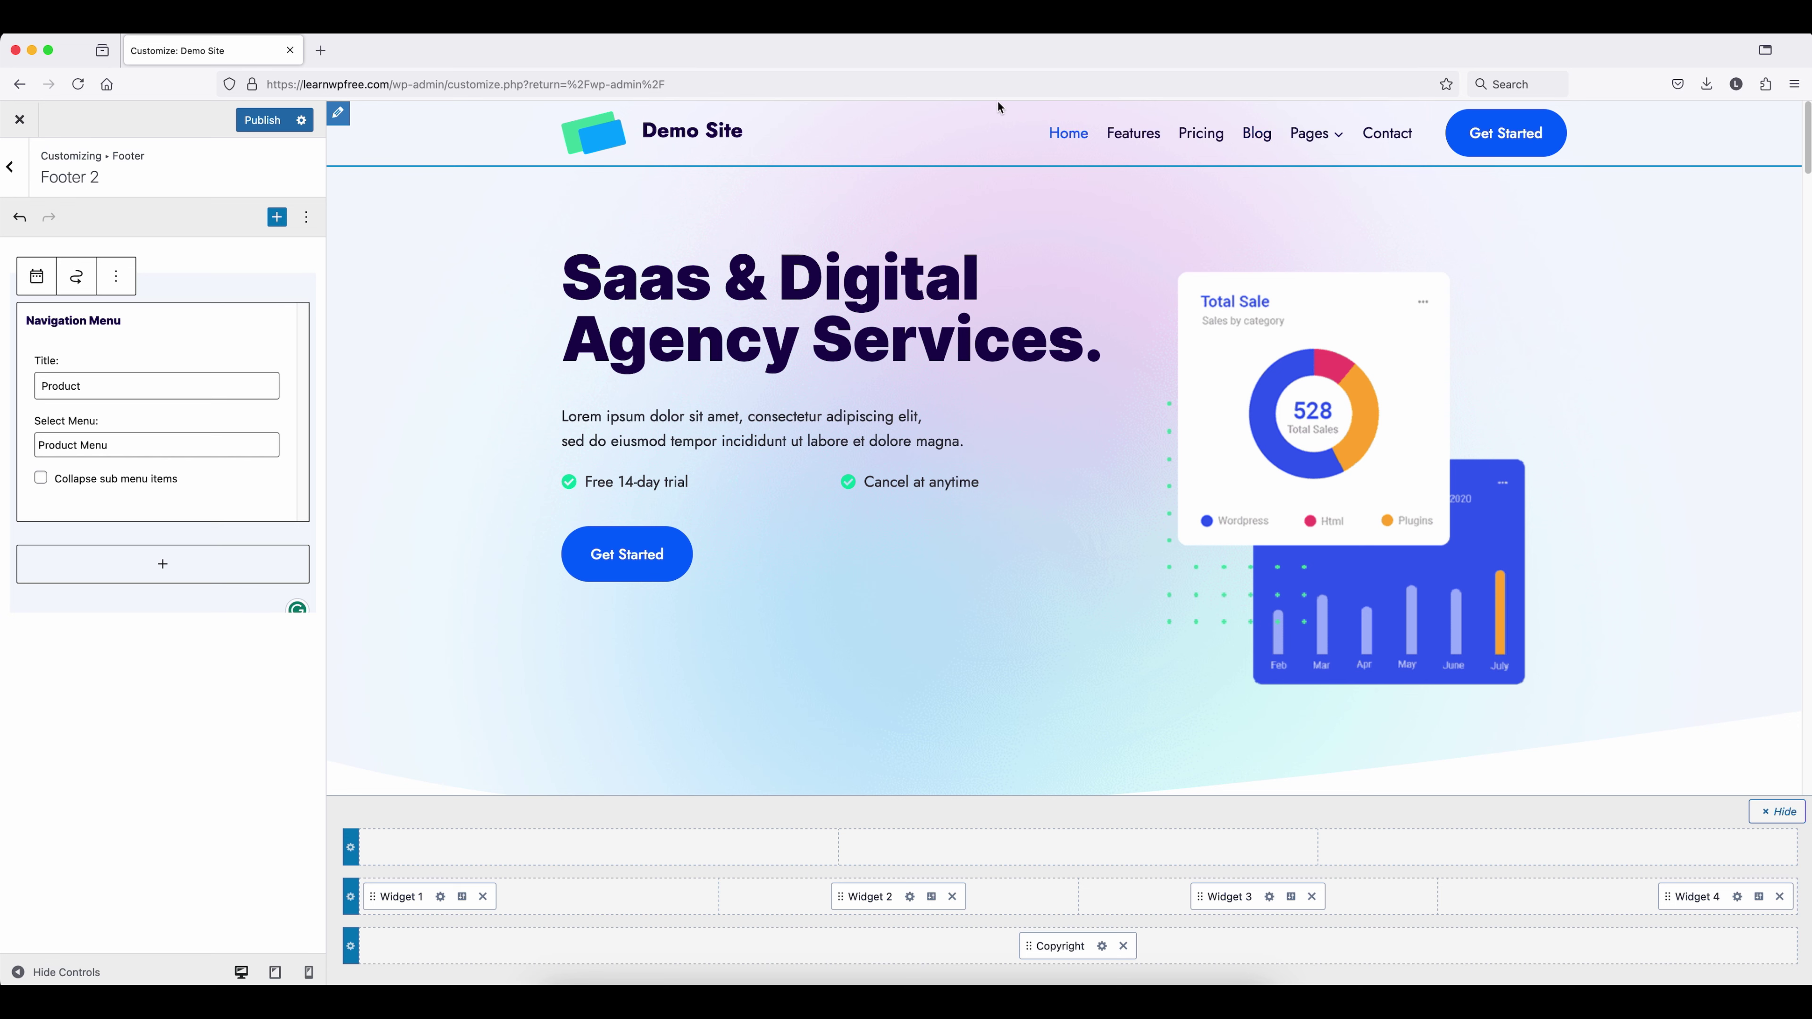
left_click(1028, 125)
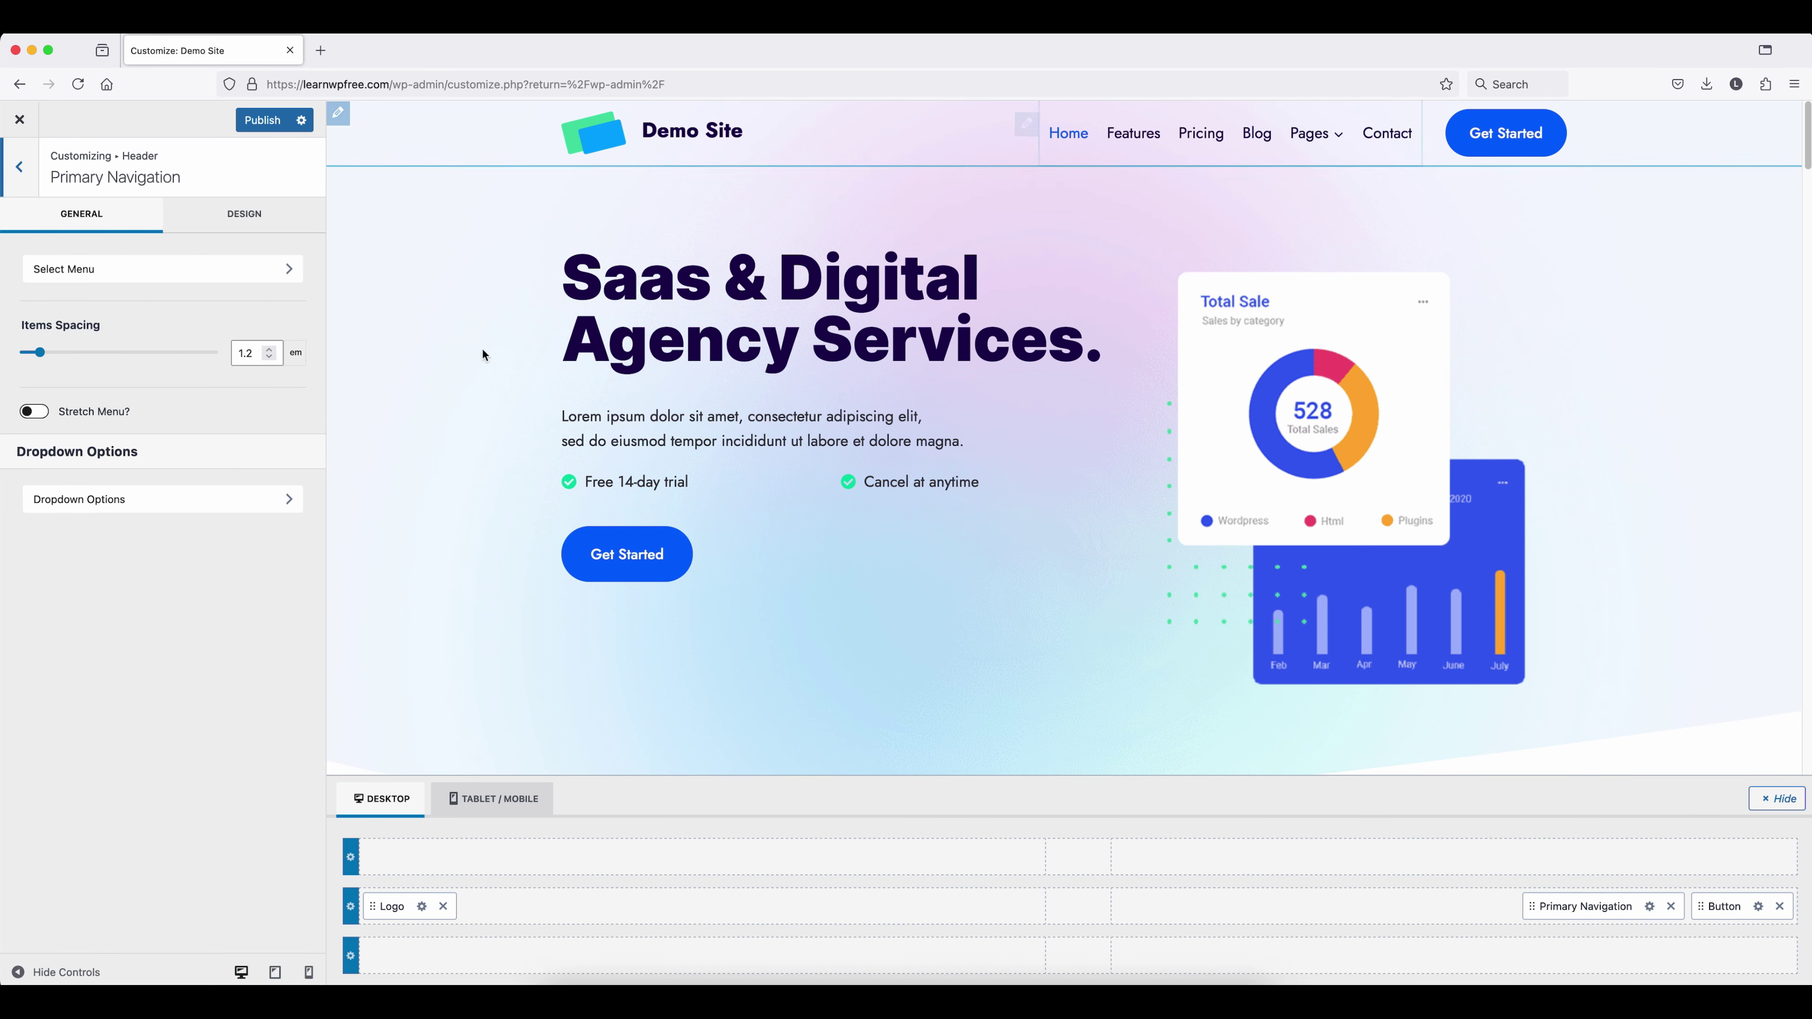
left_click(153, 269)
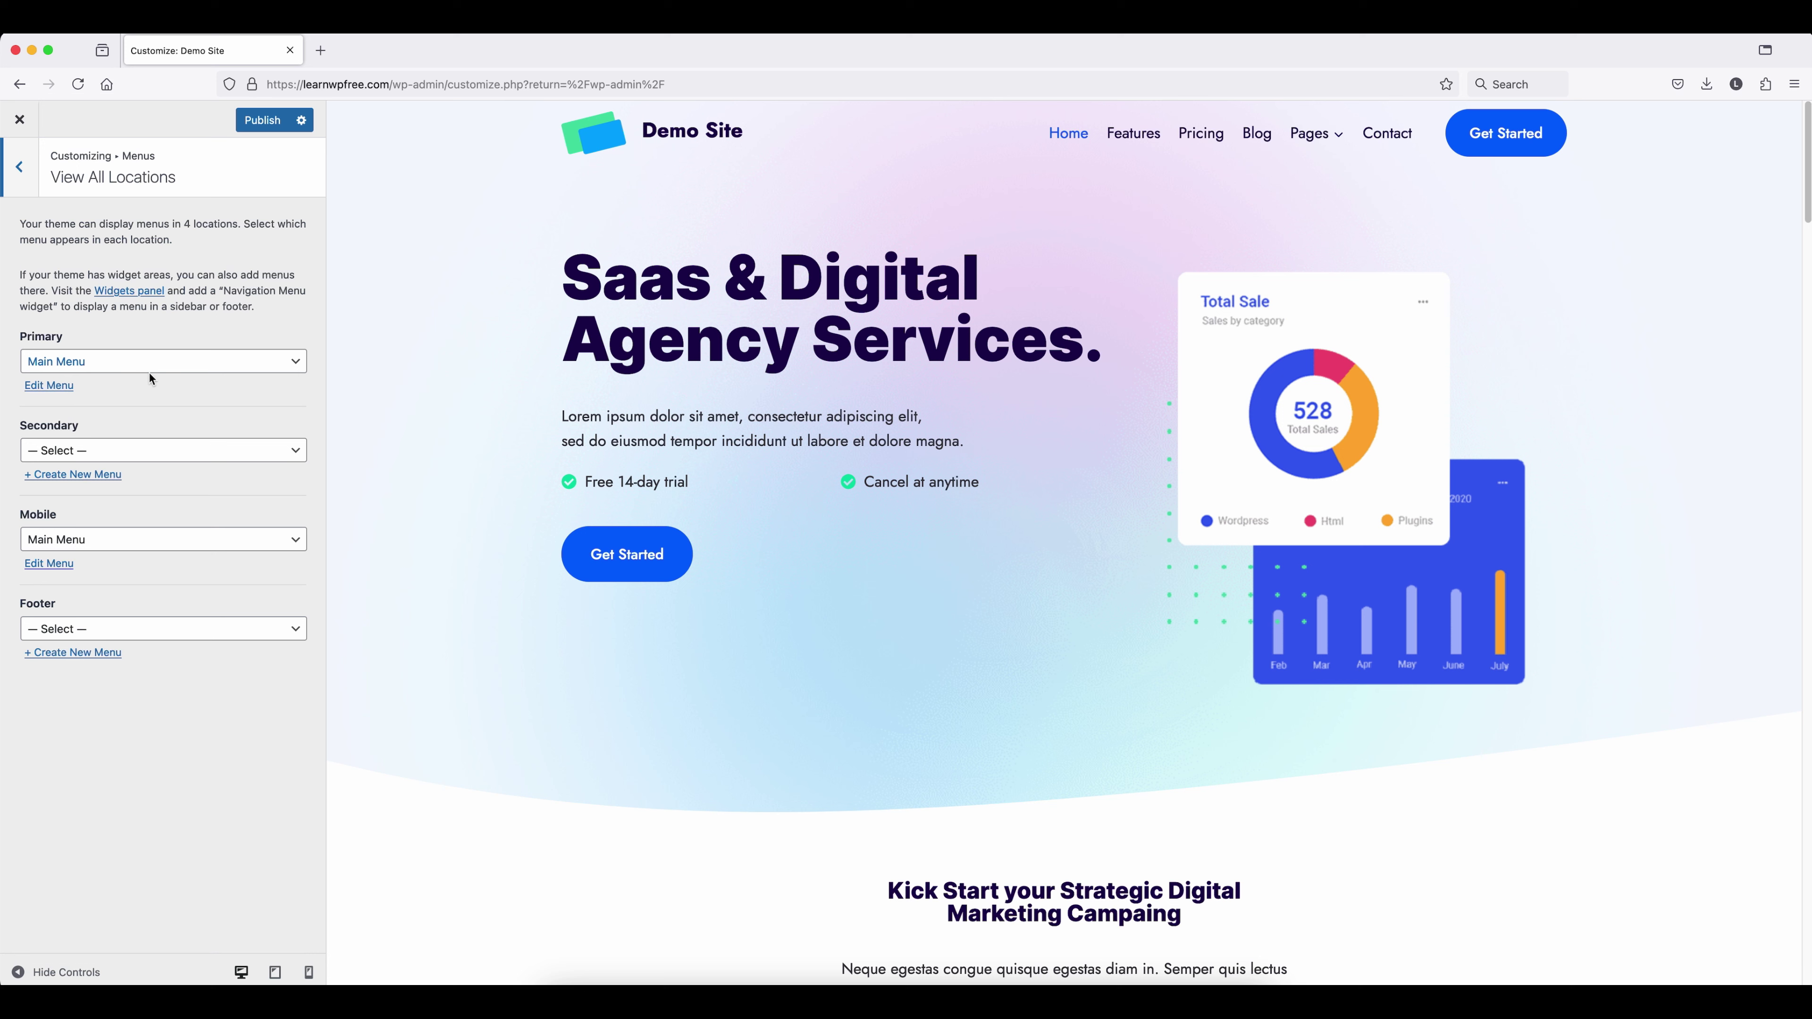
left_click(163, 361)
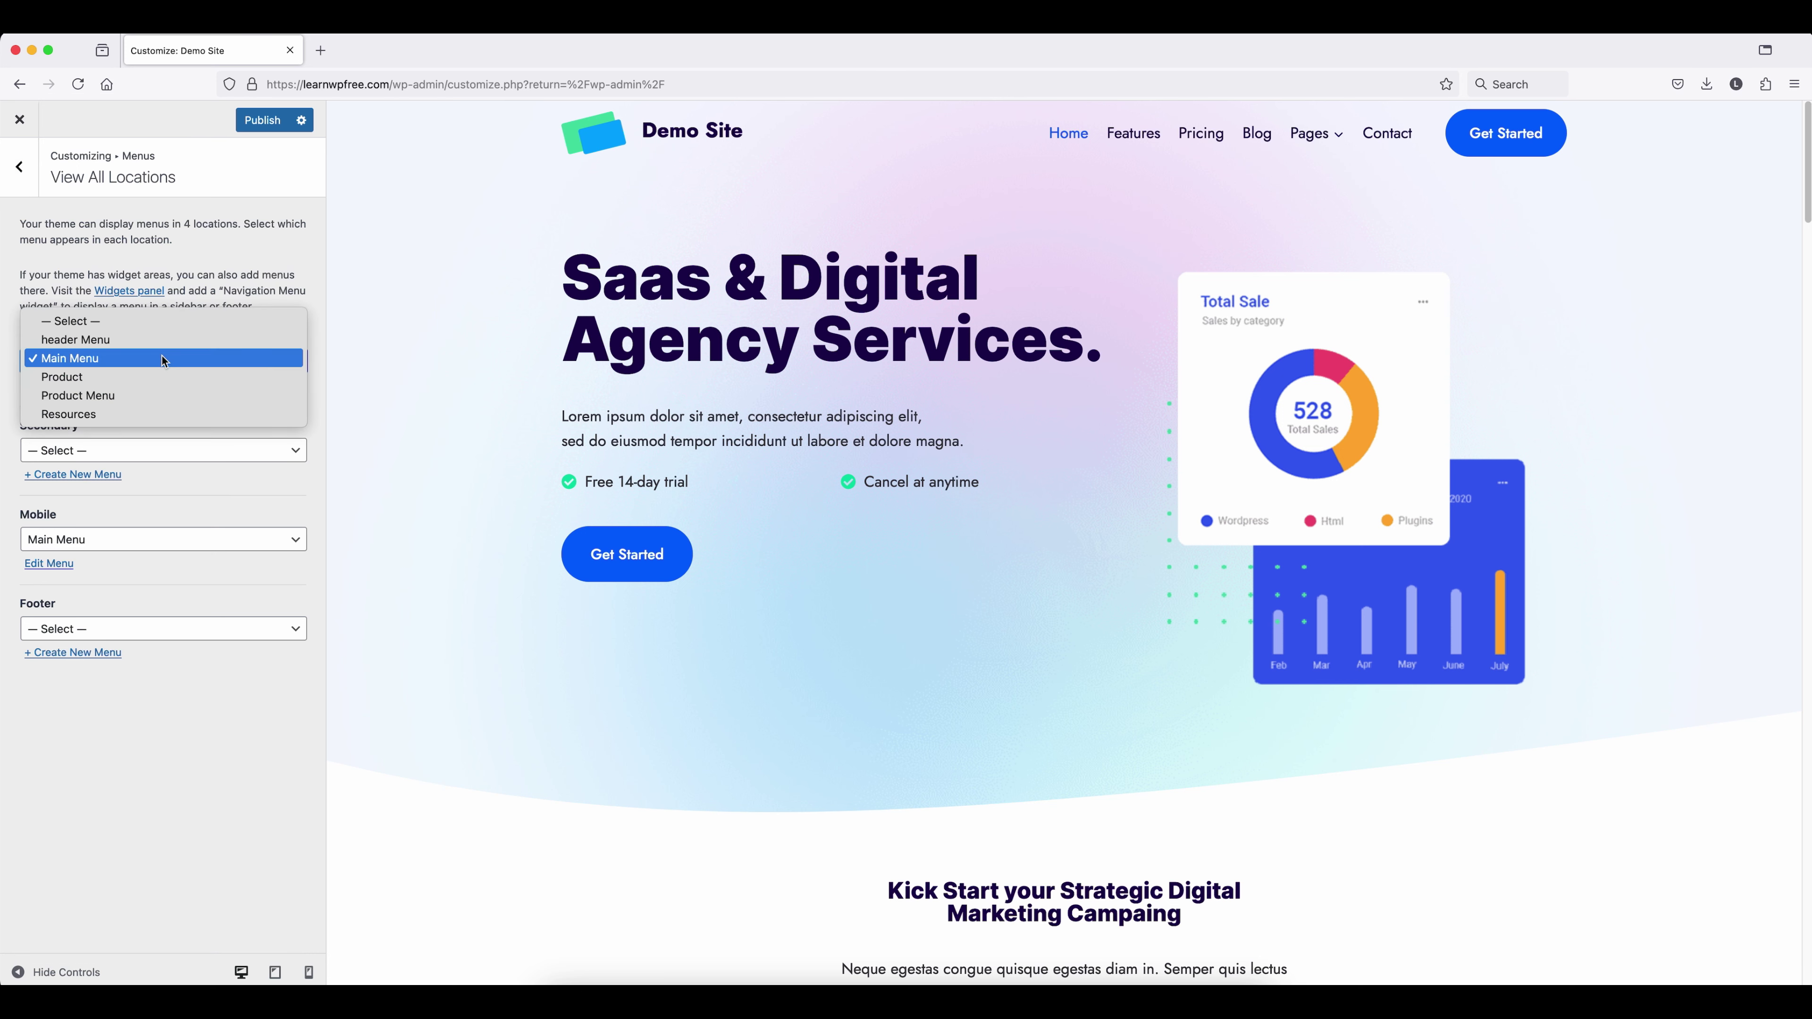
left_click(137, 396)
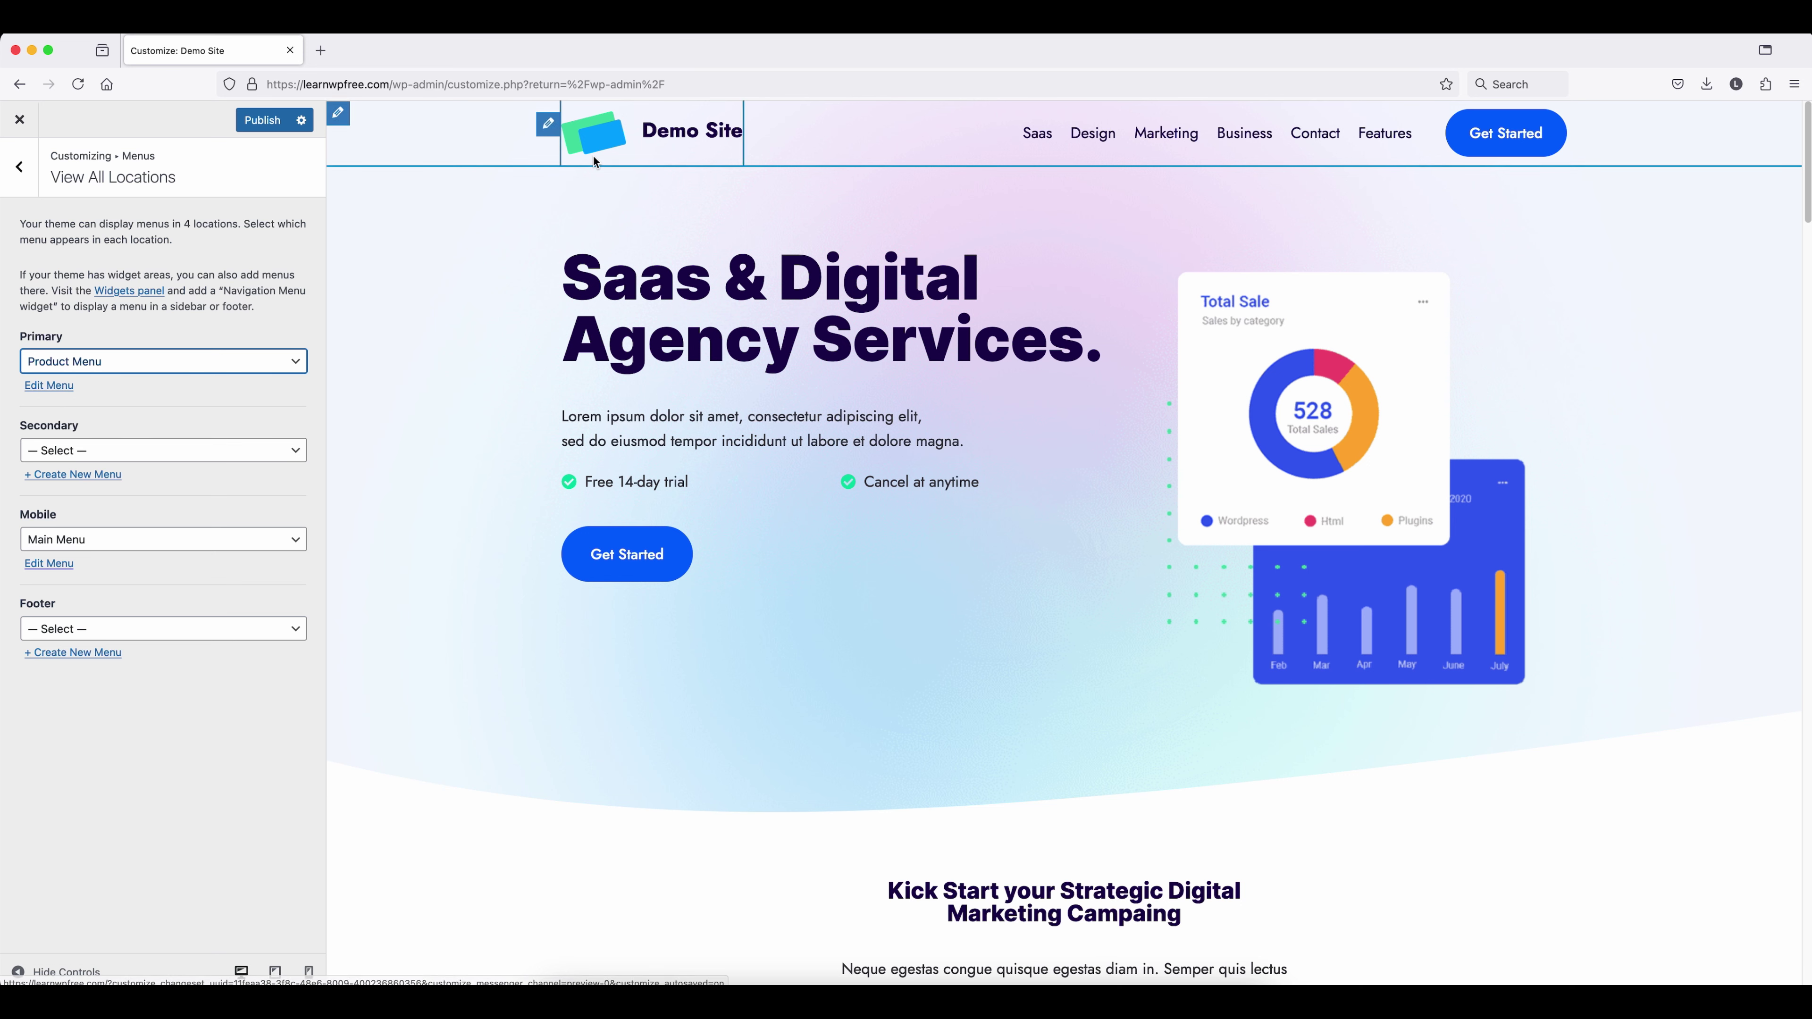
left_click(18, 175)
left_click(18, 175)
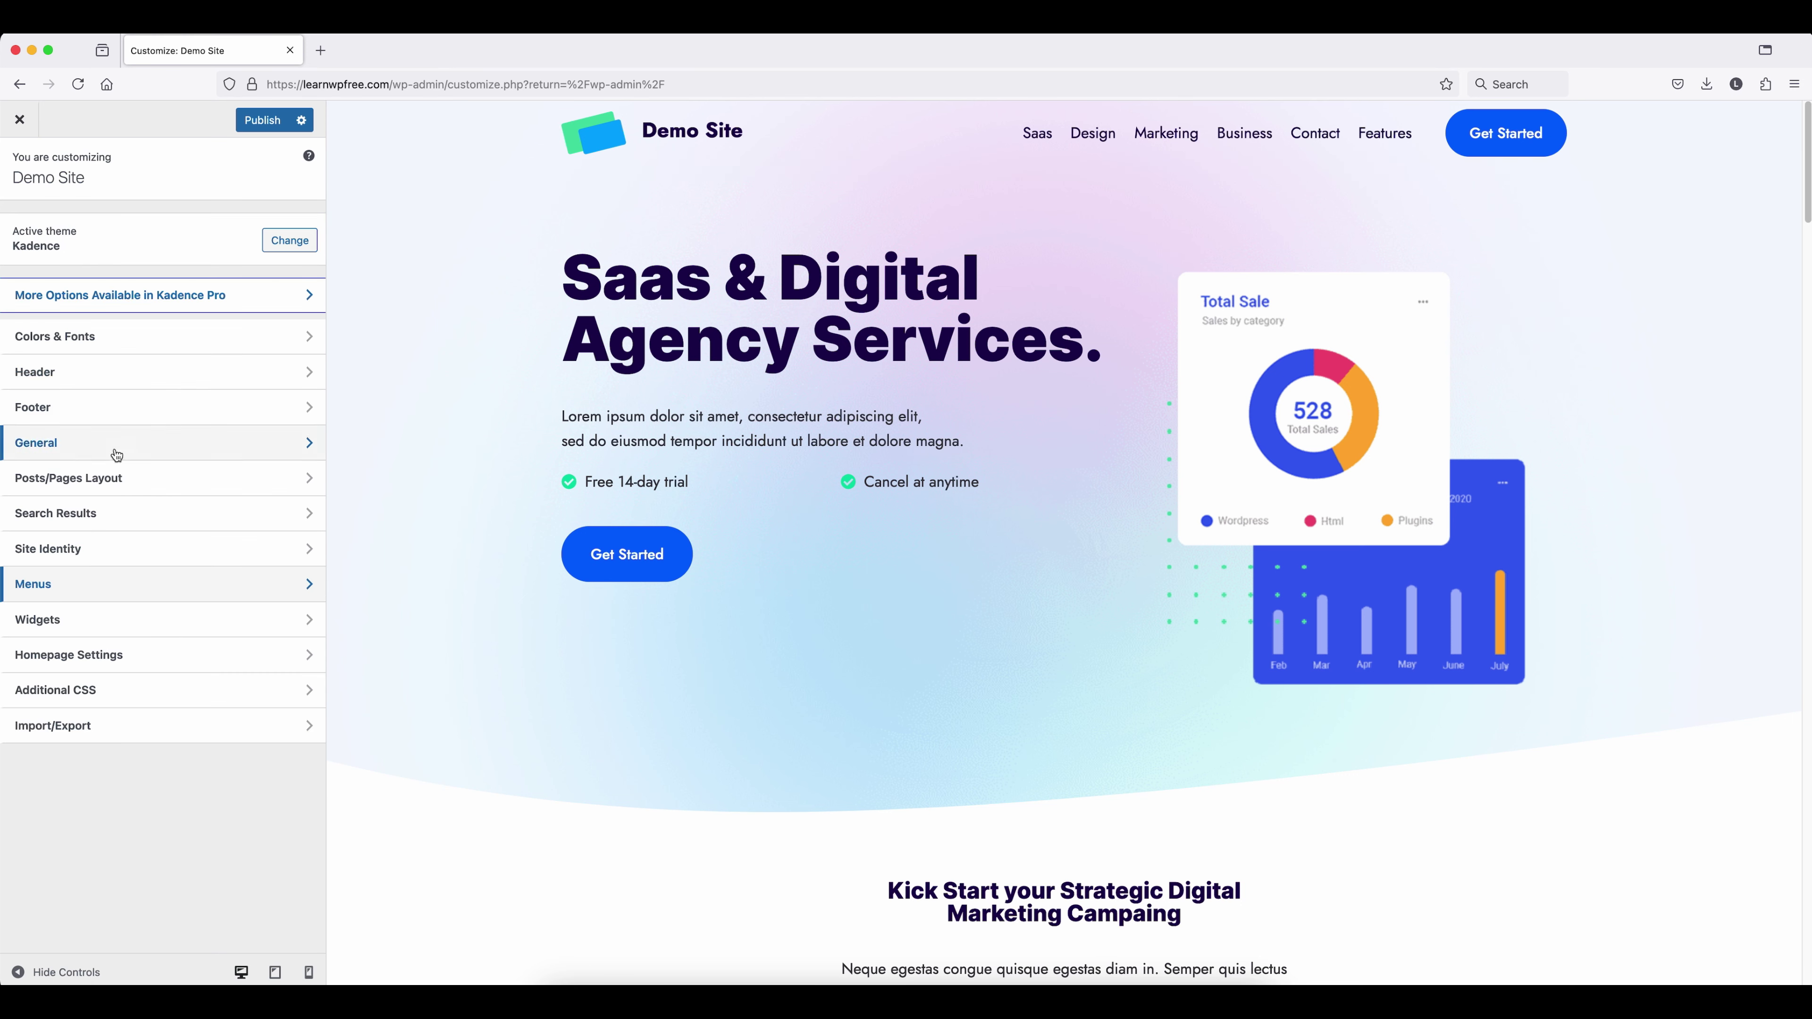
Review the general Page Layout settings, including title options, default layout, sidebar choices, content style and vertical spacing
left_click(189, 480)
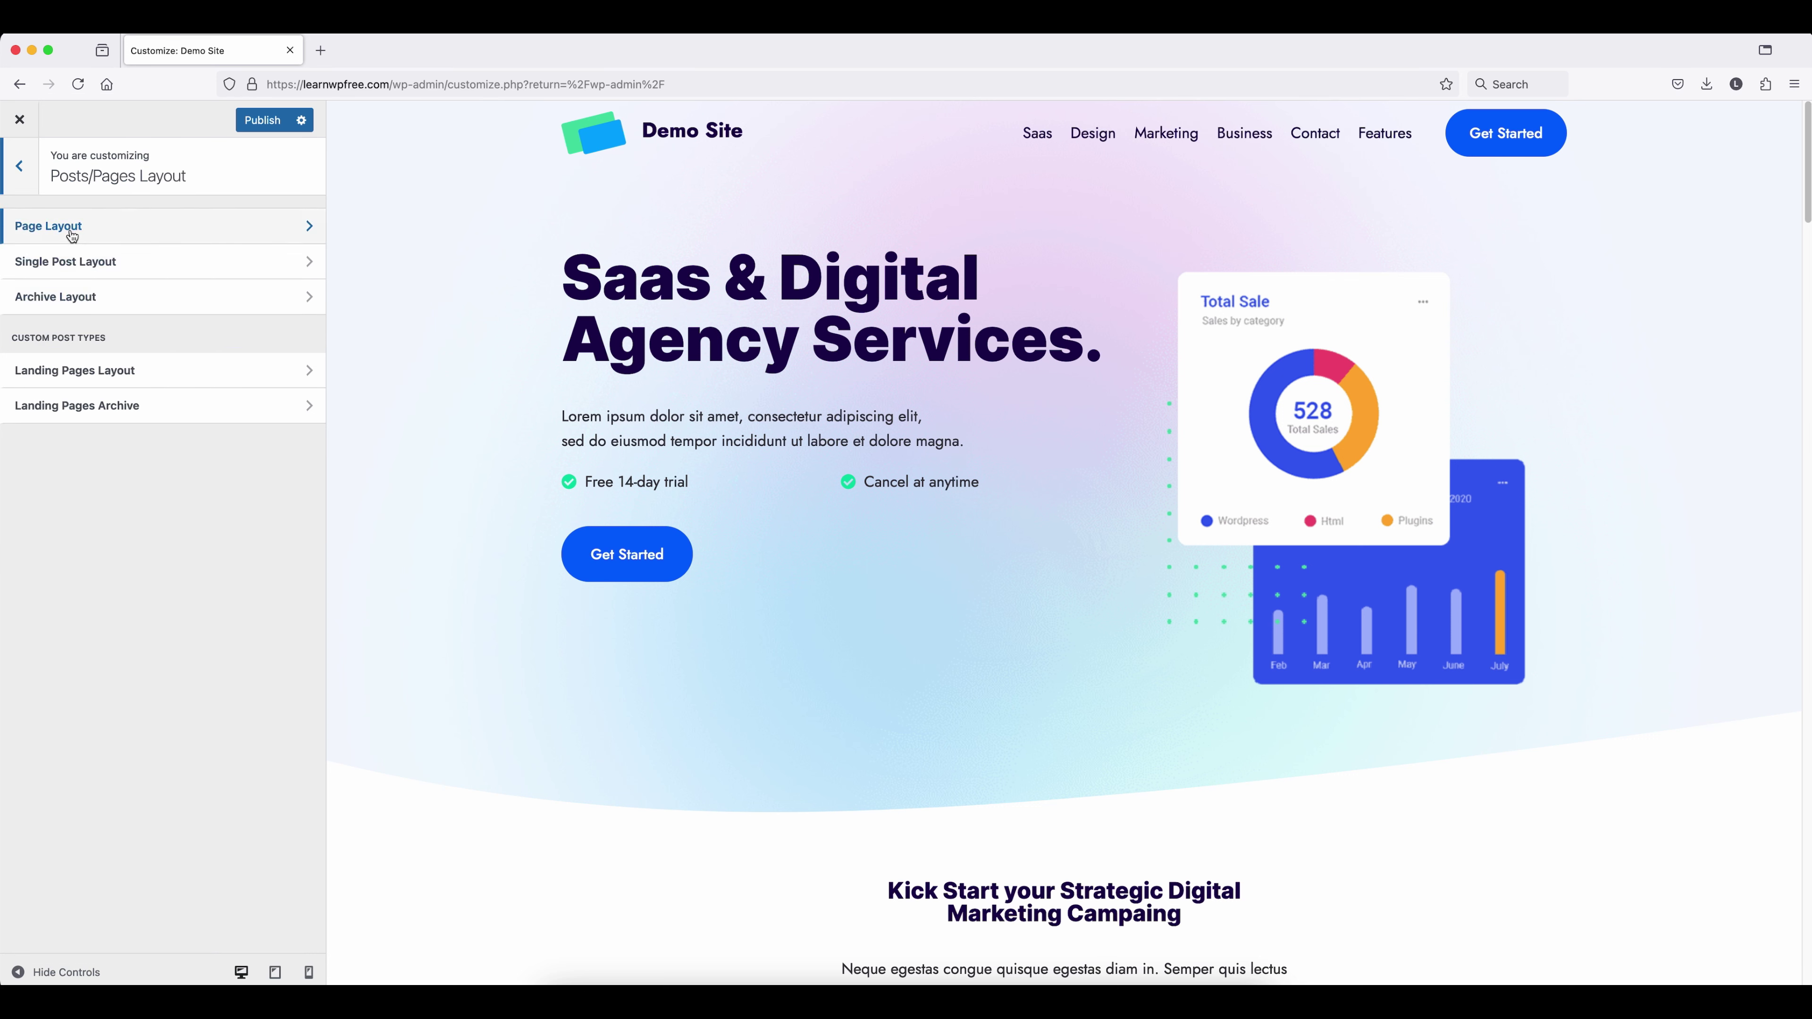
left_click(111, 229)
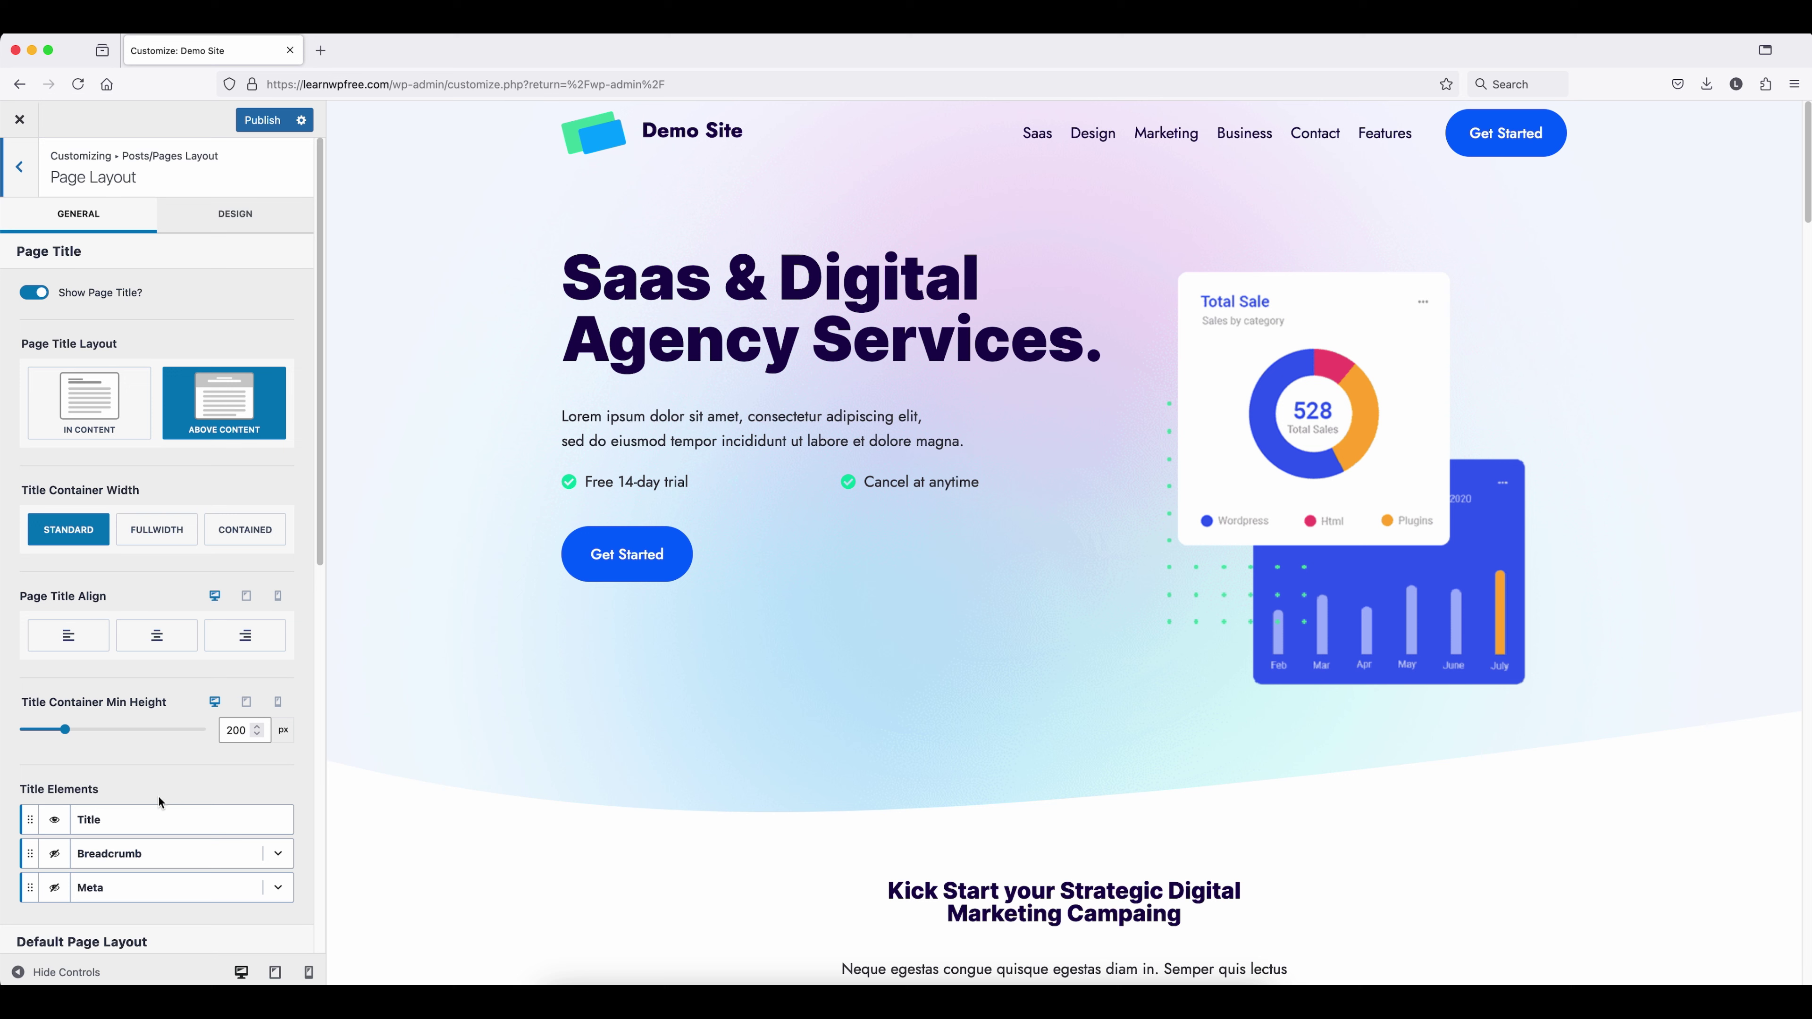
scroll(158, 796, "down", 3)
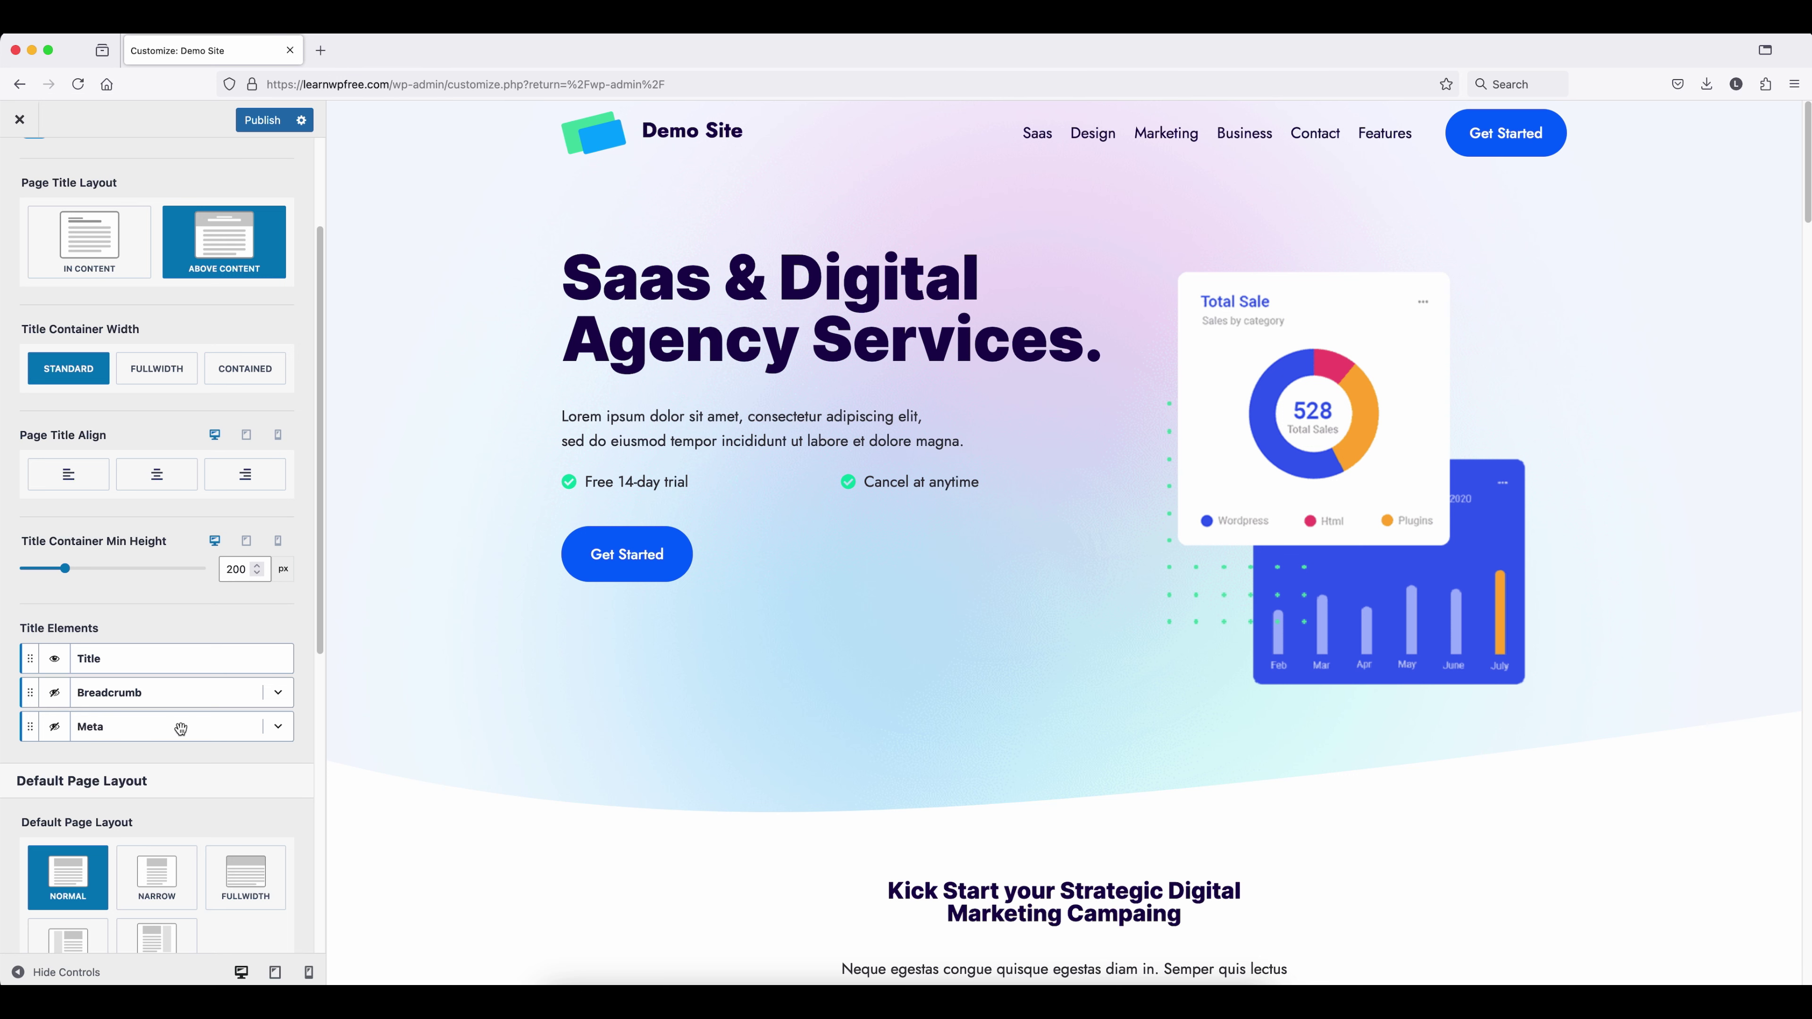
scroll(181, 732, "down", 5)
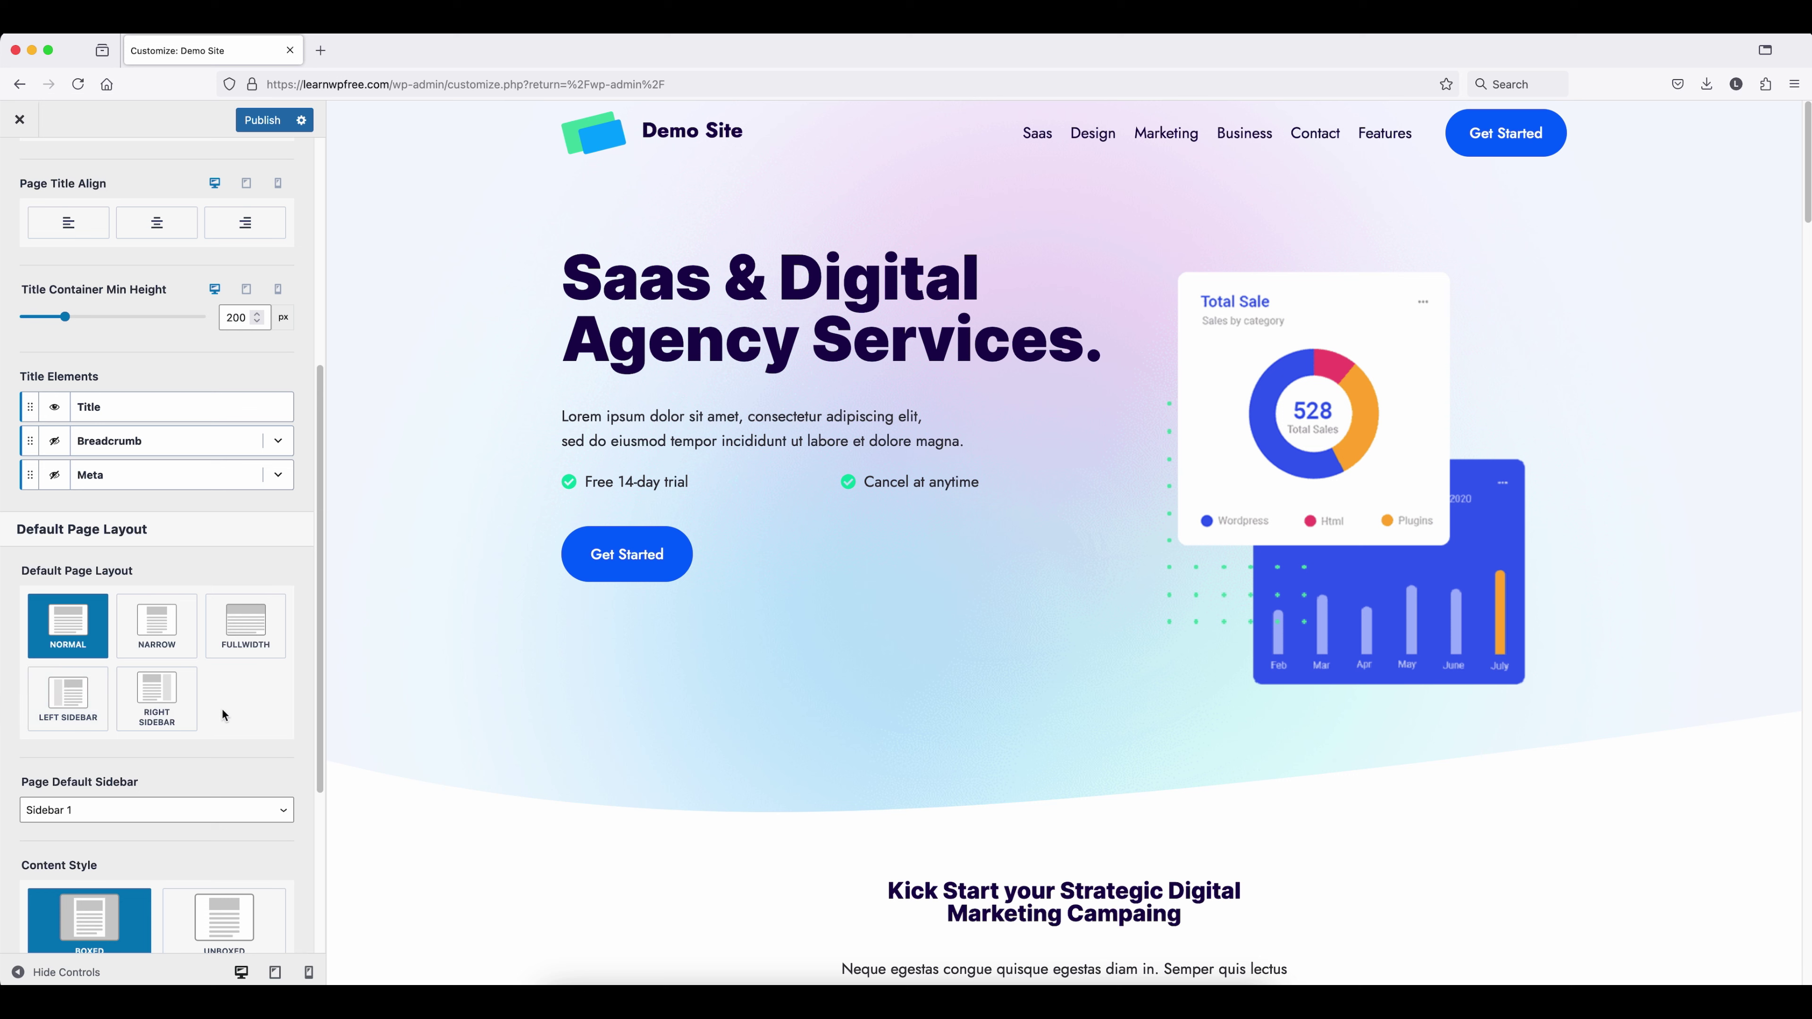
scroll(223, 714, "down", 3)
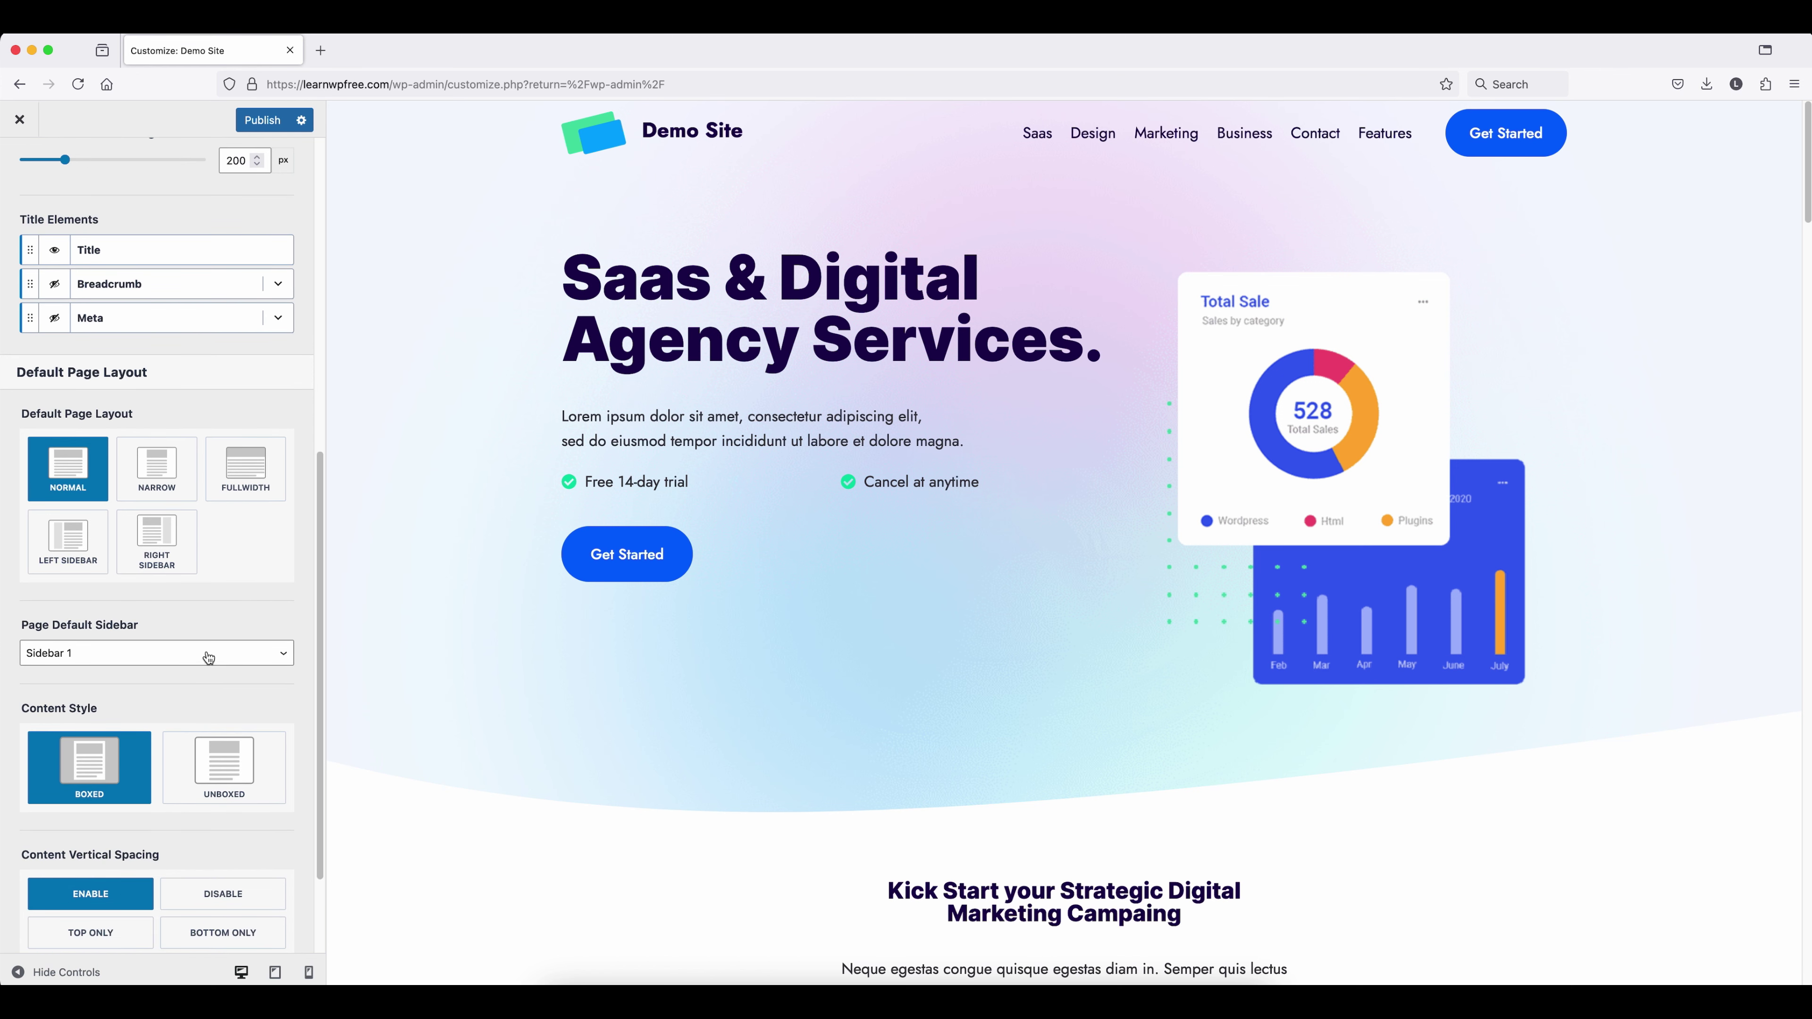
left_click(208, 656)
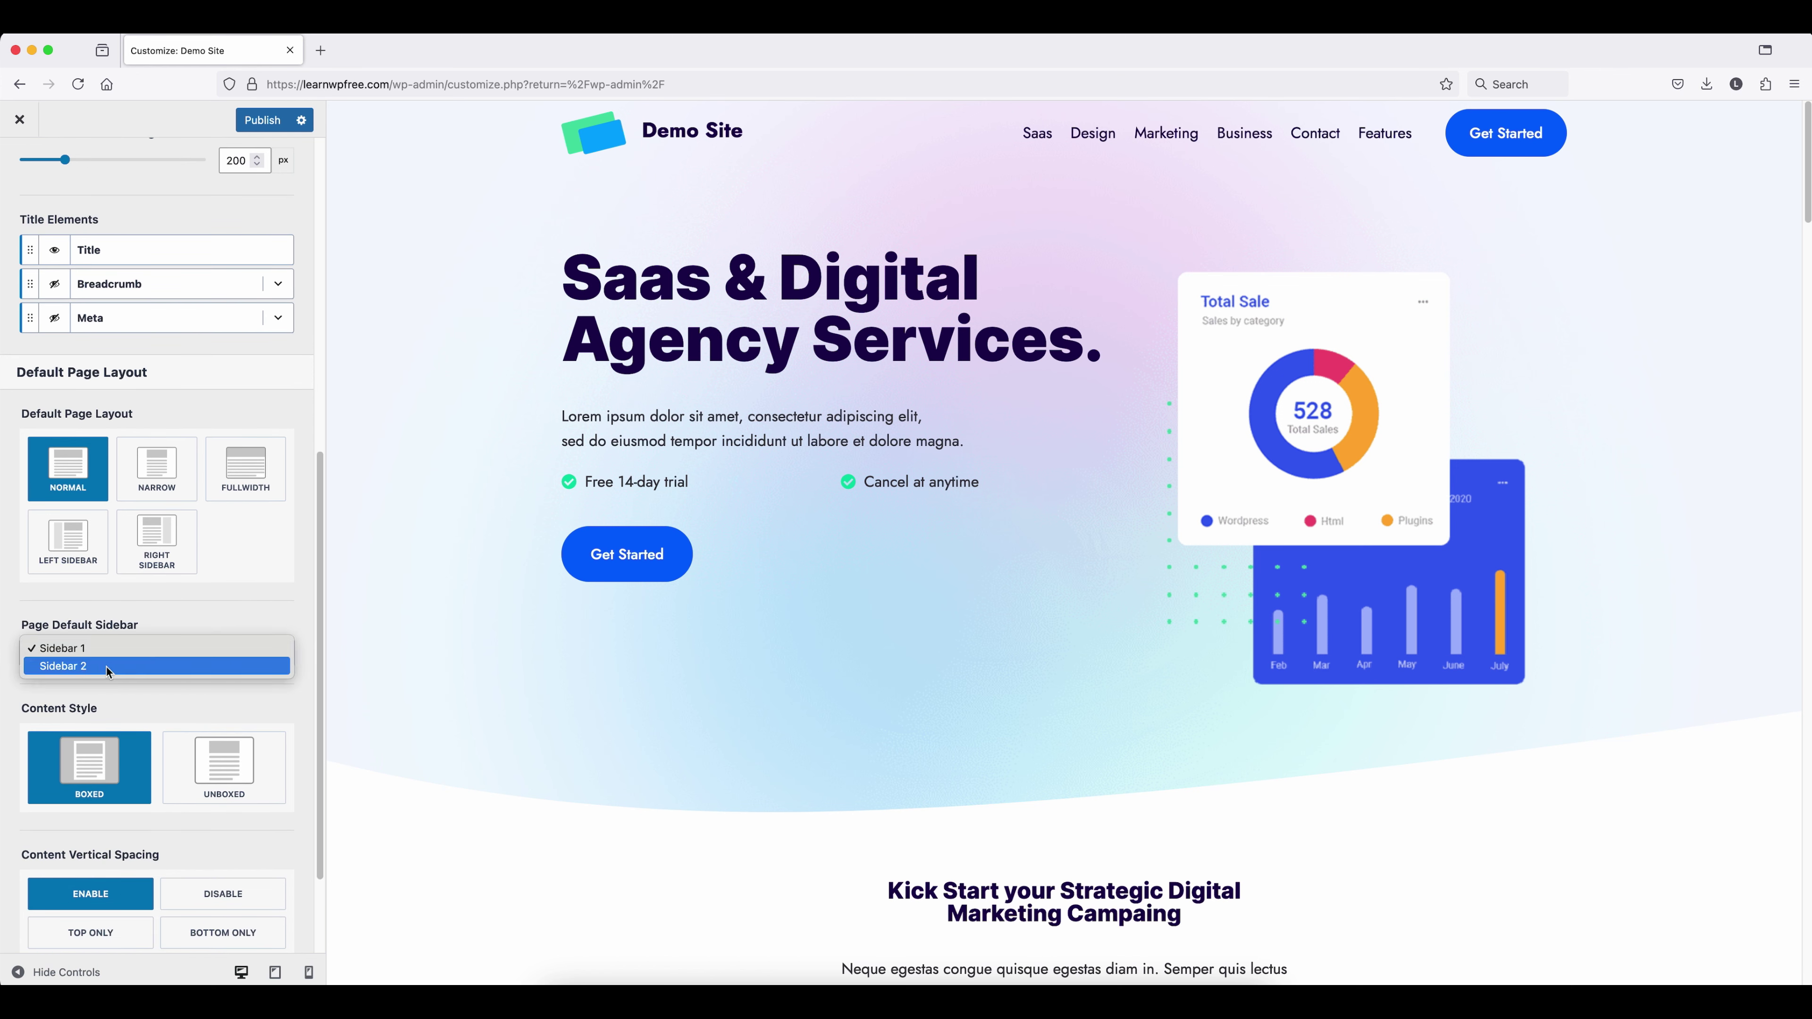
left_click(199, 610)
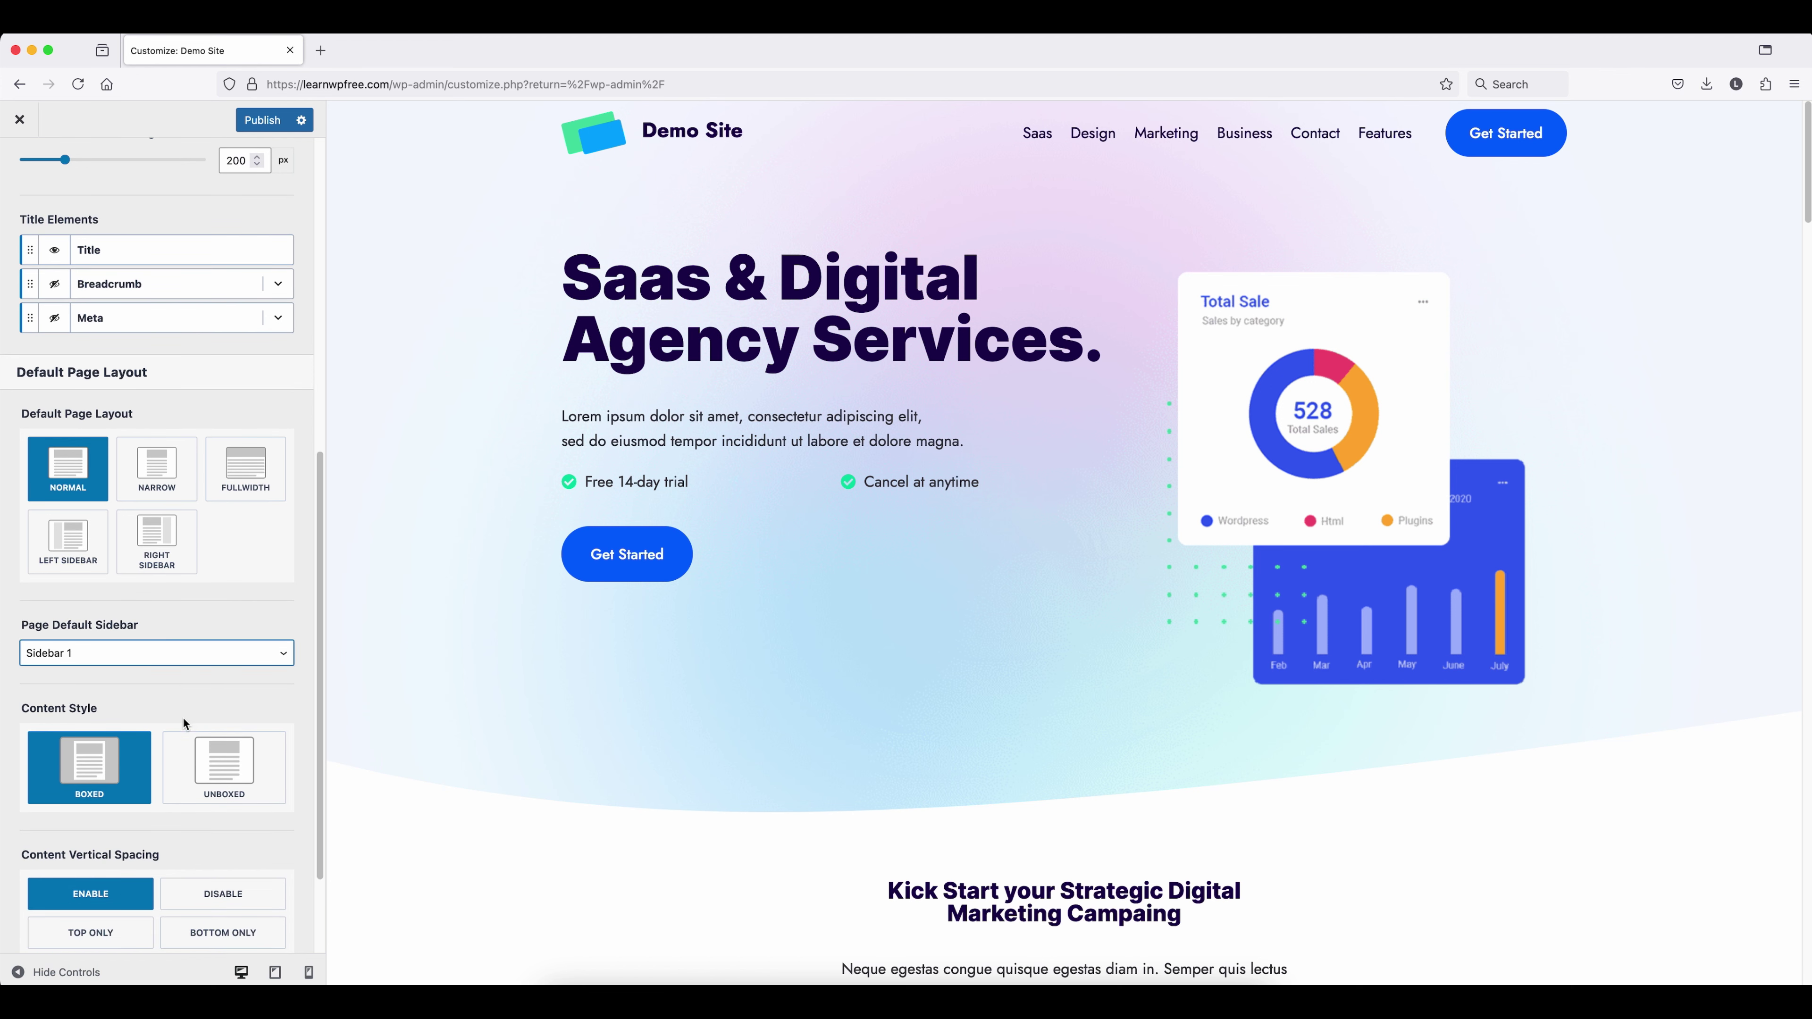
scroll(178, 721, "down", 4)
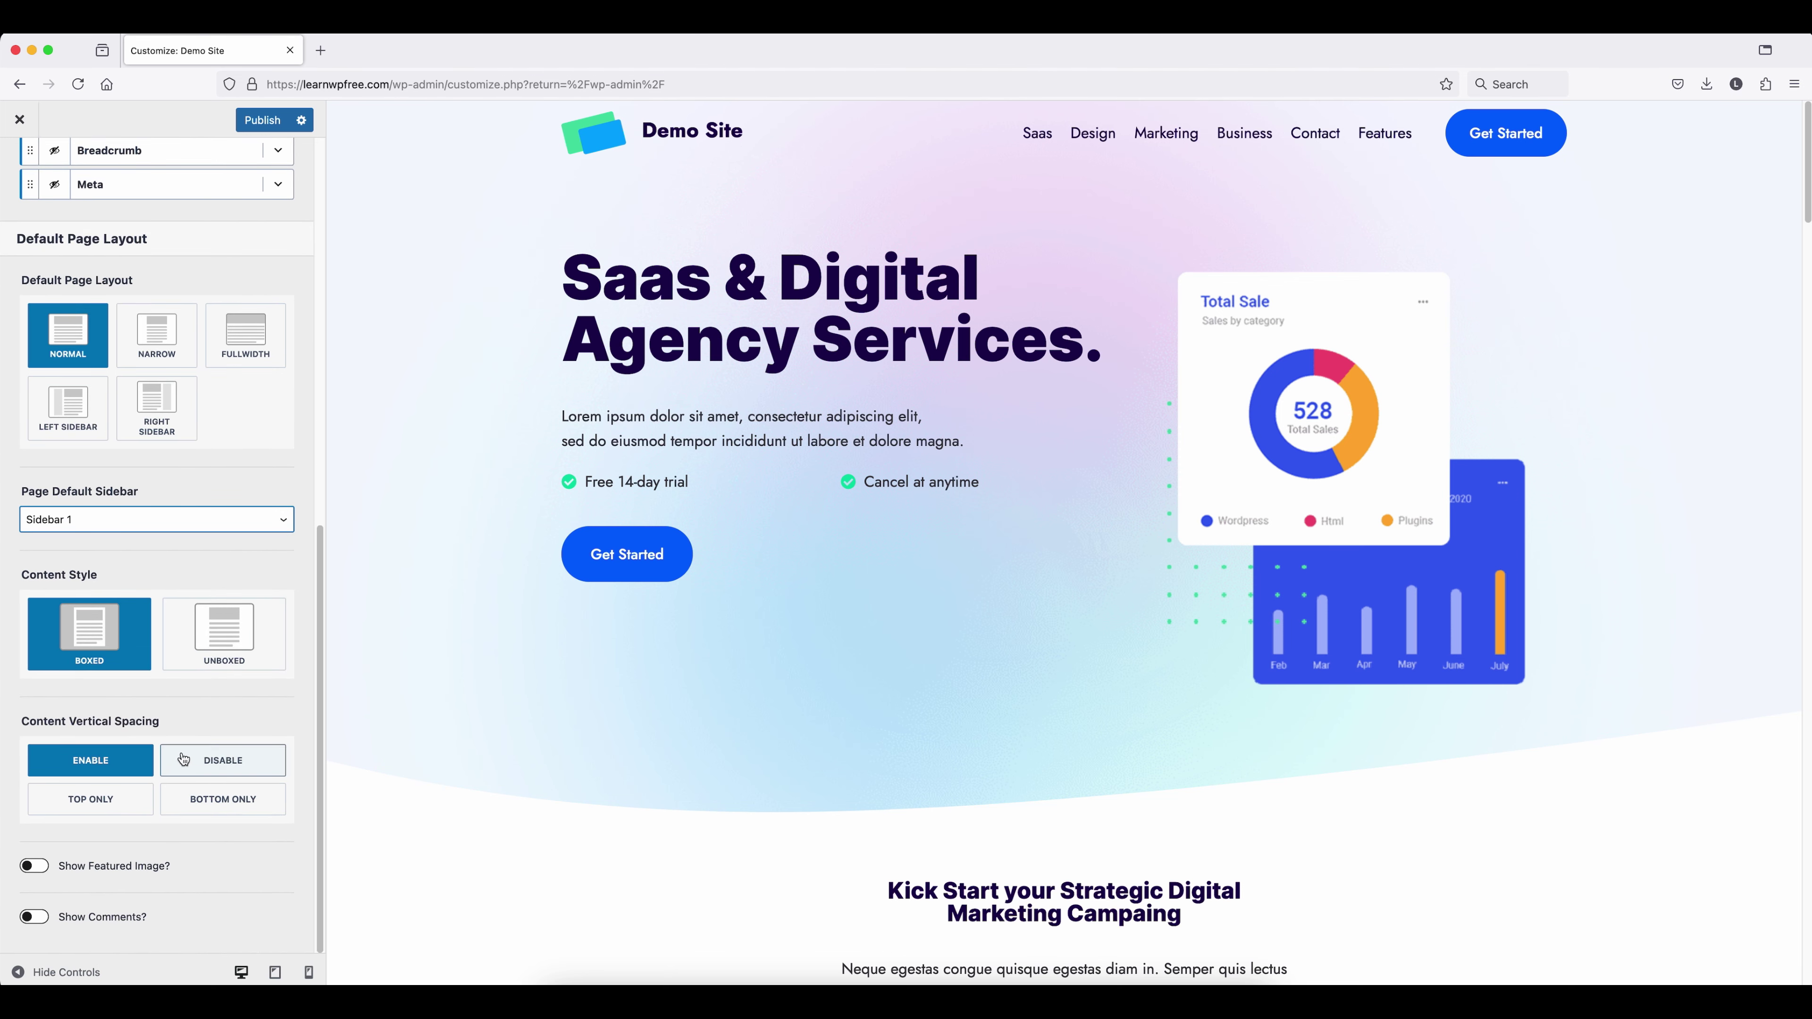
scroll(175, 742, "up", 10)
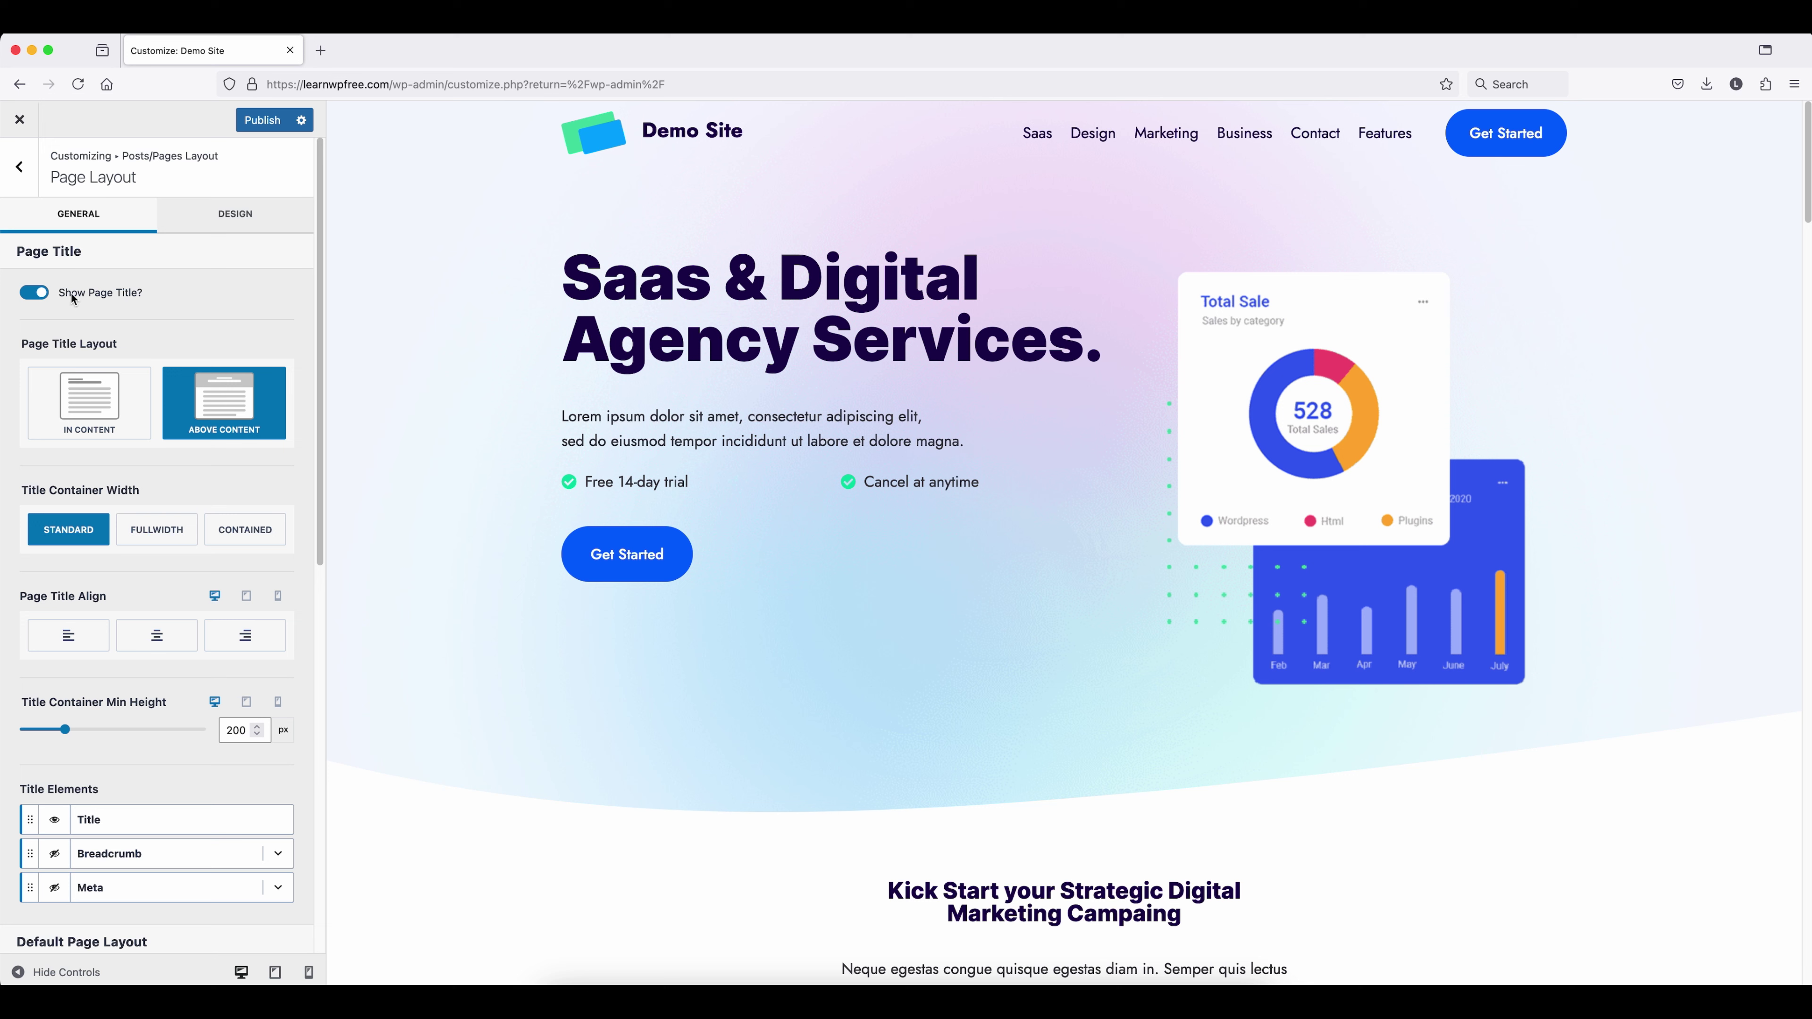
left_click(20, 183)
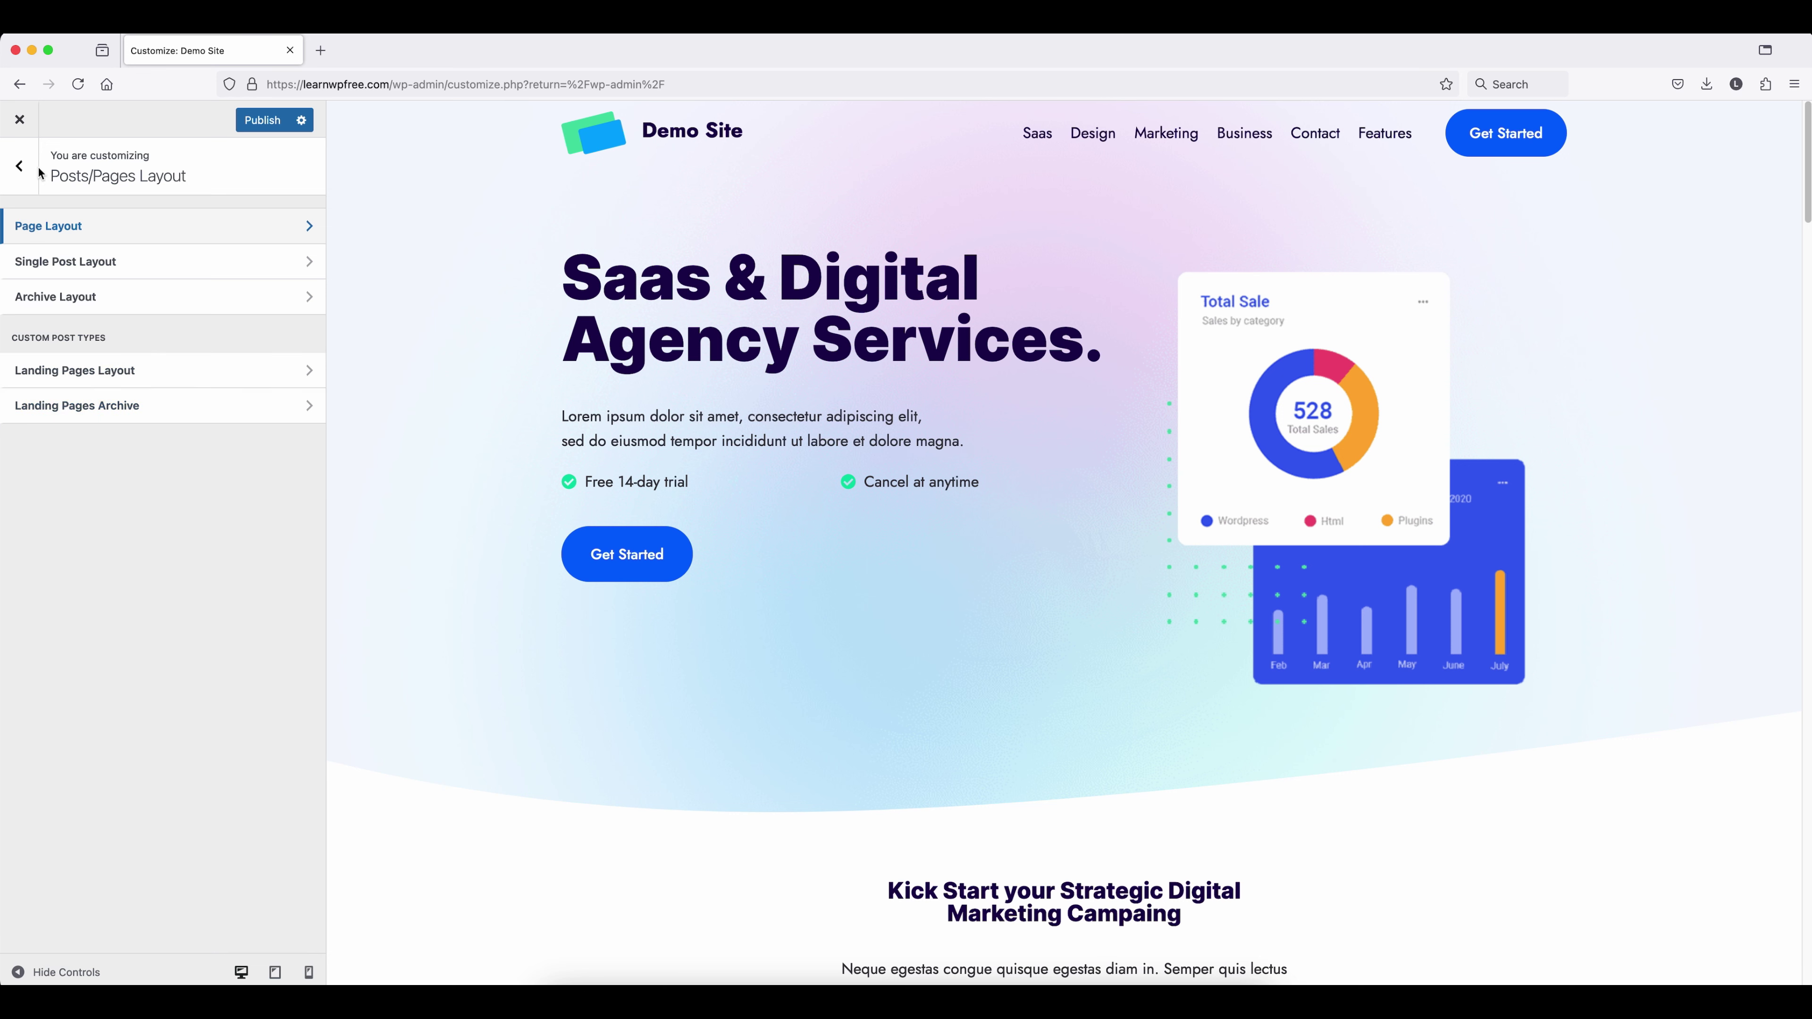
left_click(21, 167)
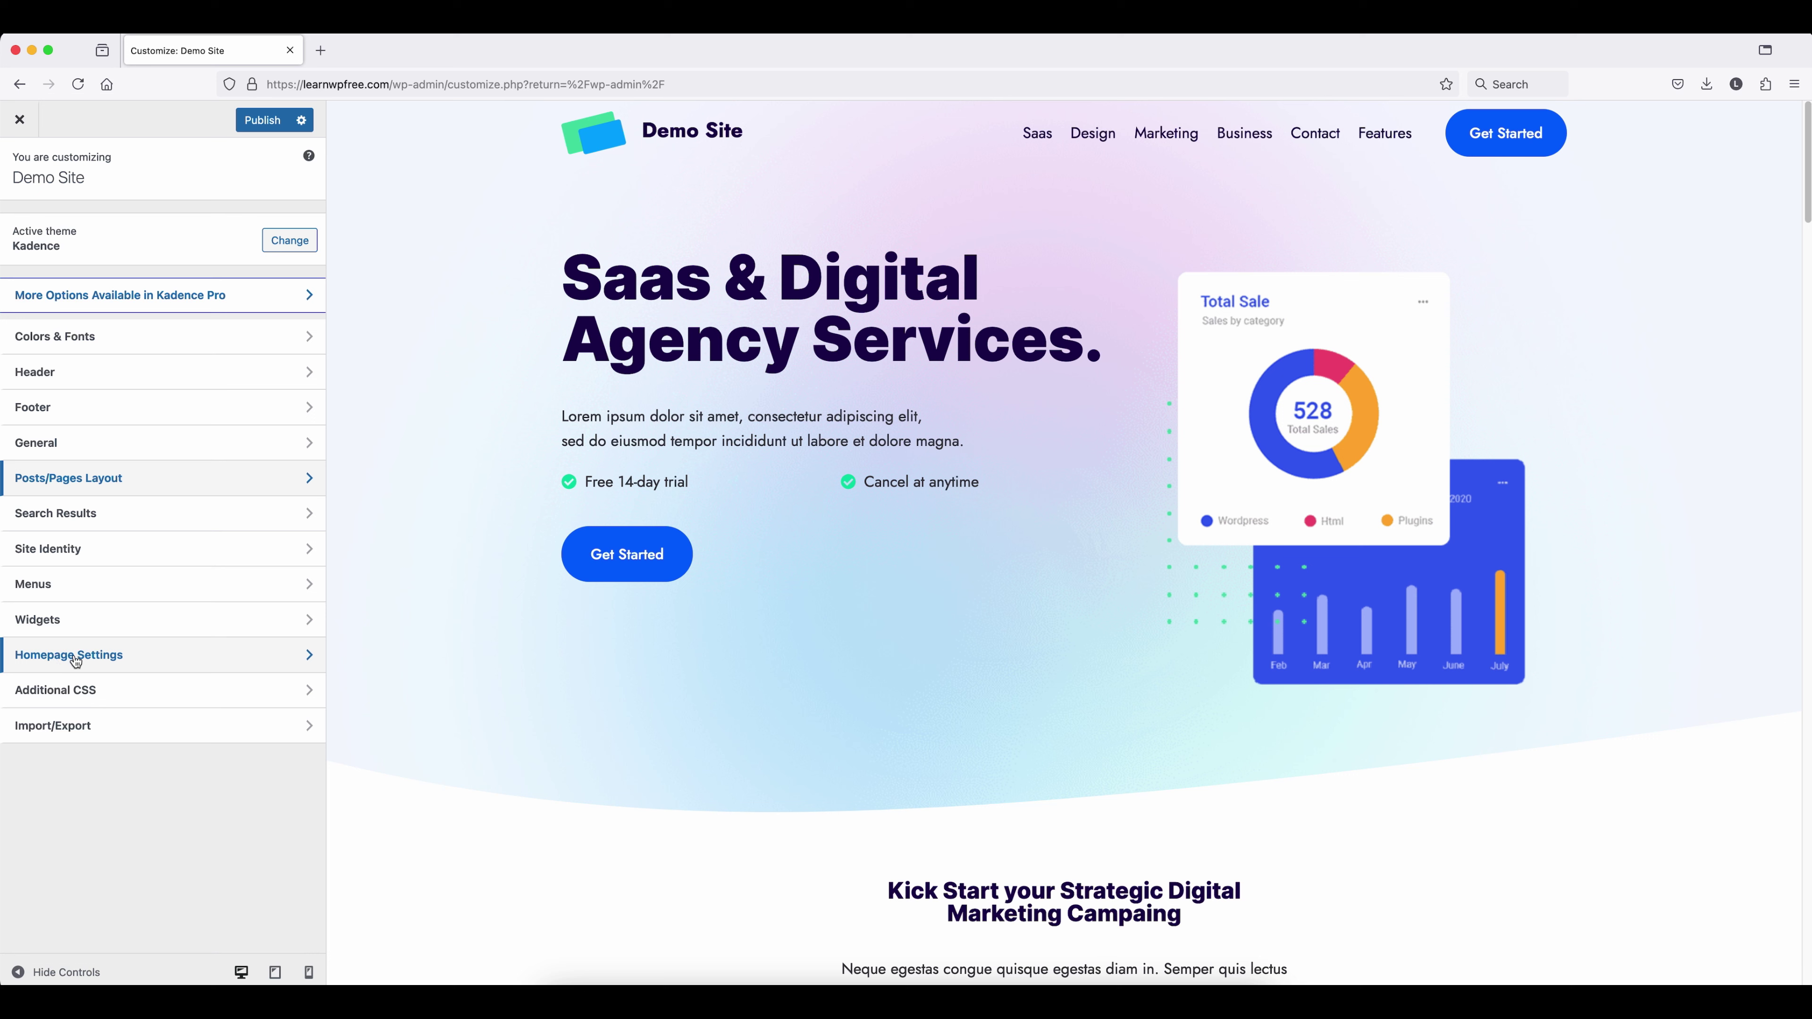
Set Services as the static homepage in the homepage settings and look through its preview
left_click(138, 659)
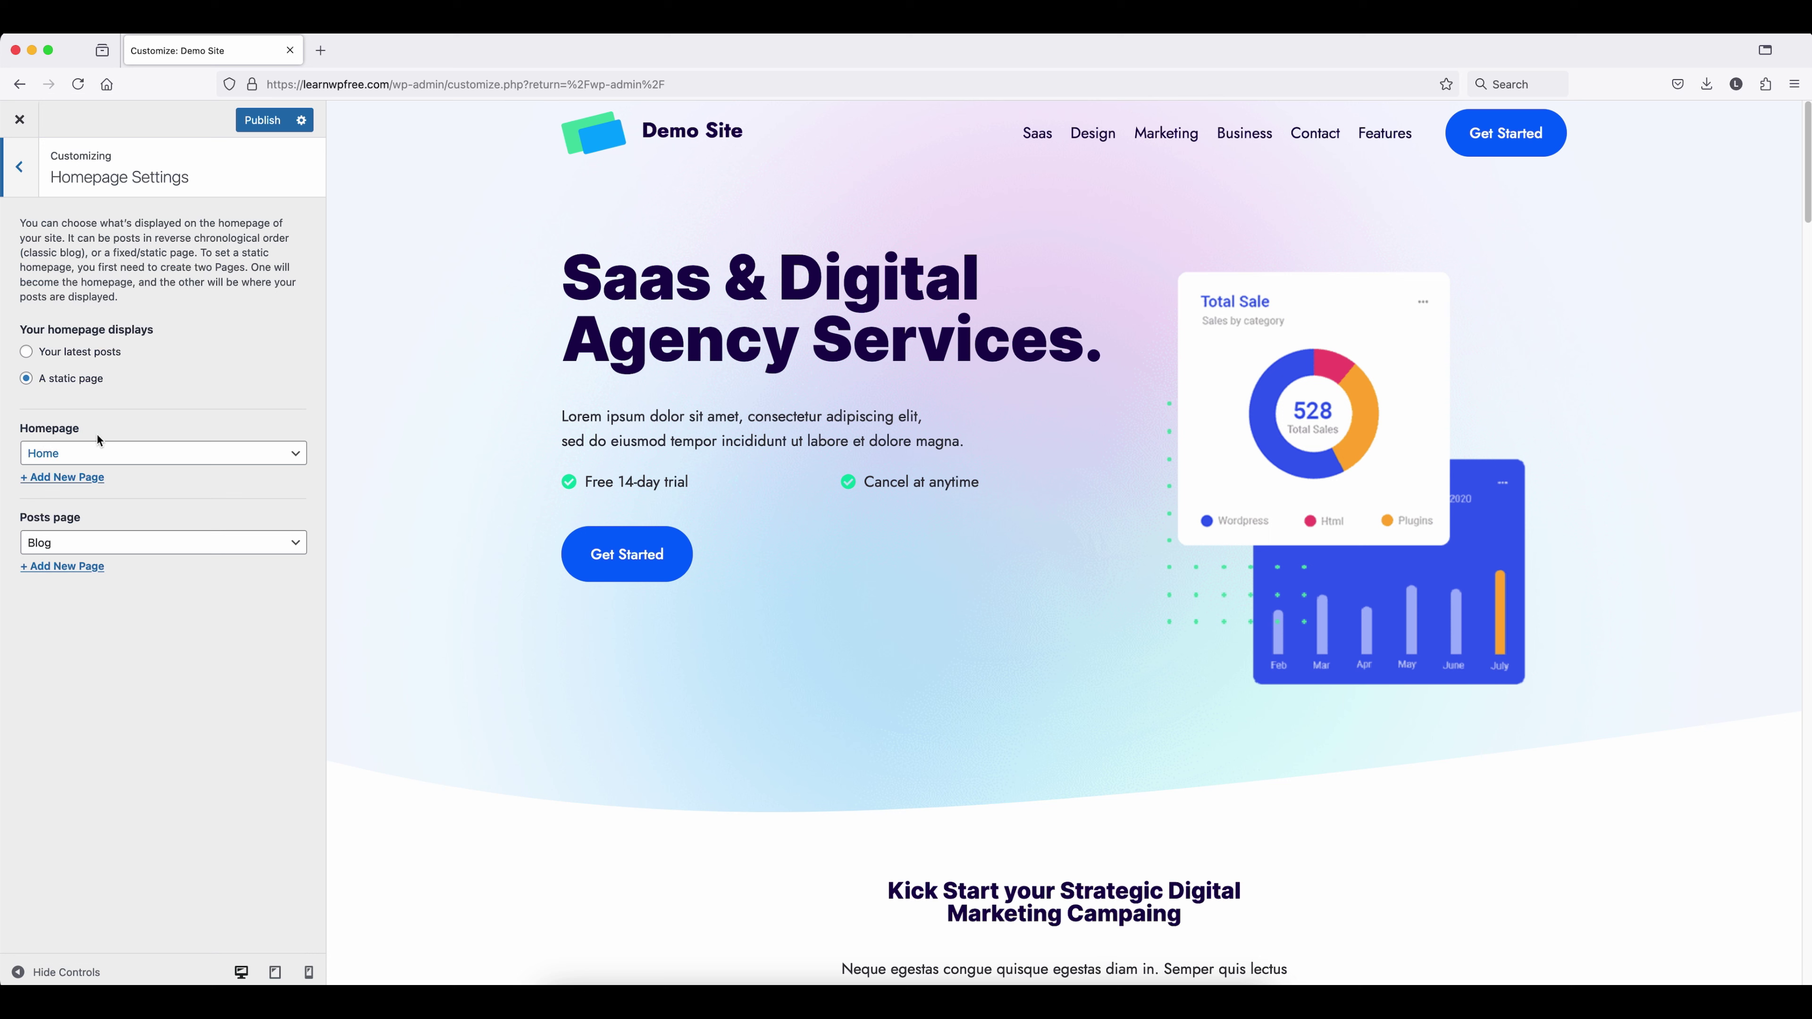
left_click(135, 452)
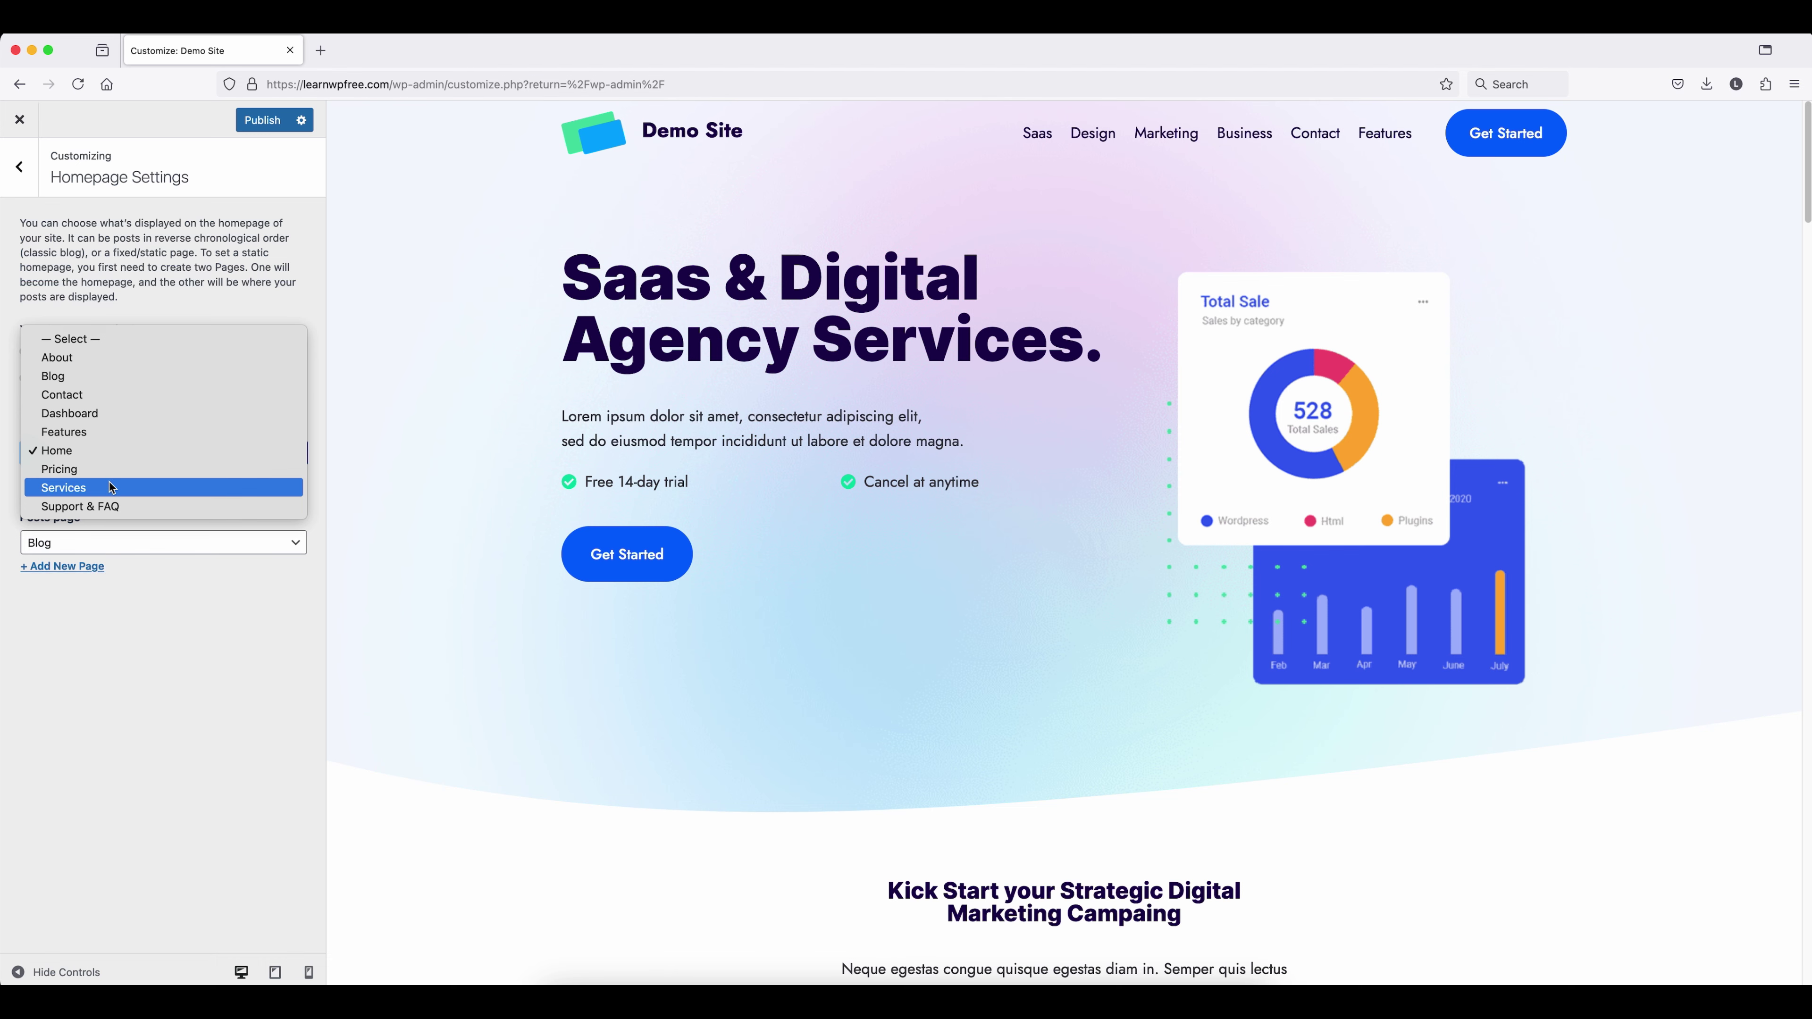
left_click(112, 488)
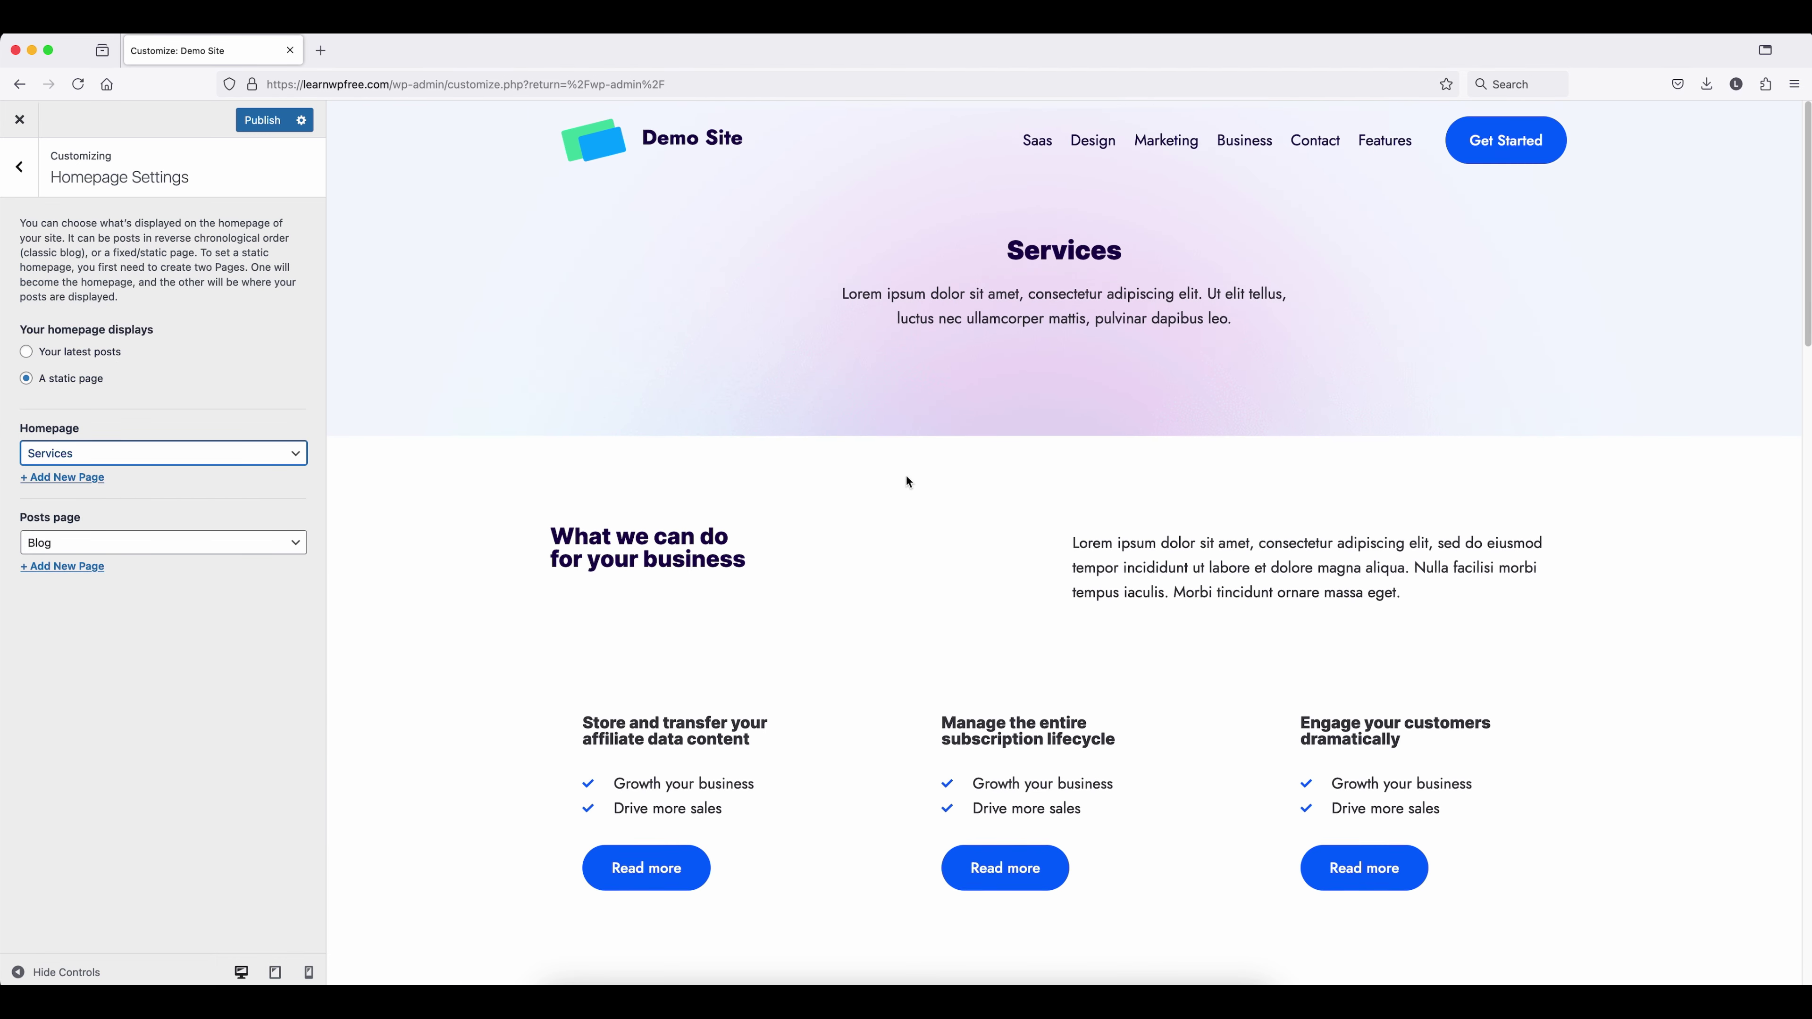
scroll(892, 360, "down", 20)
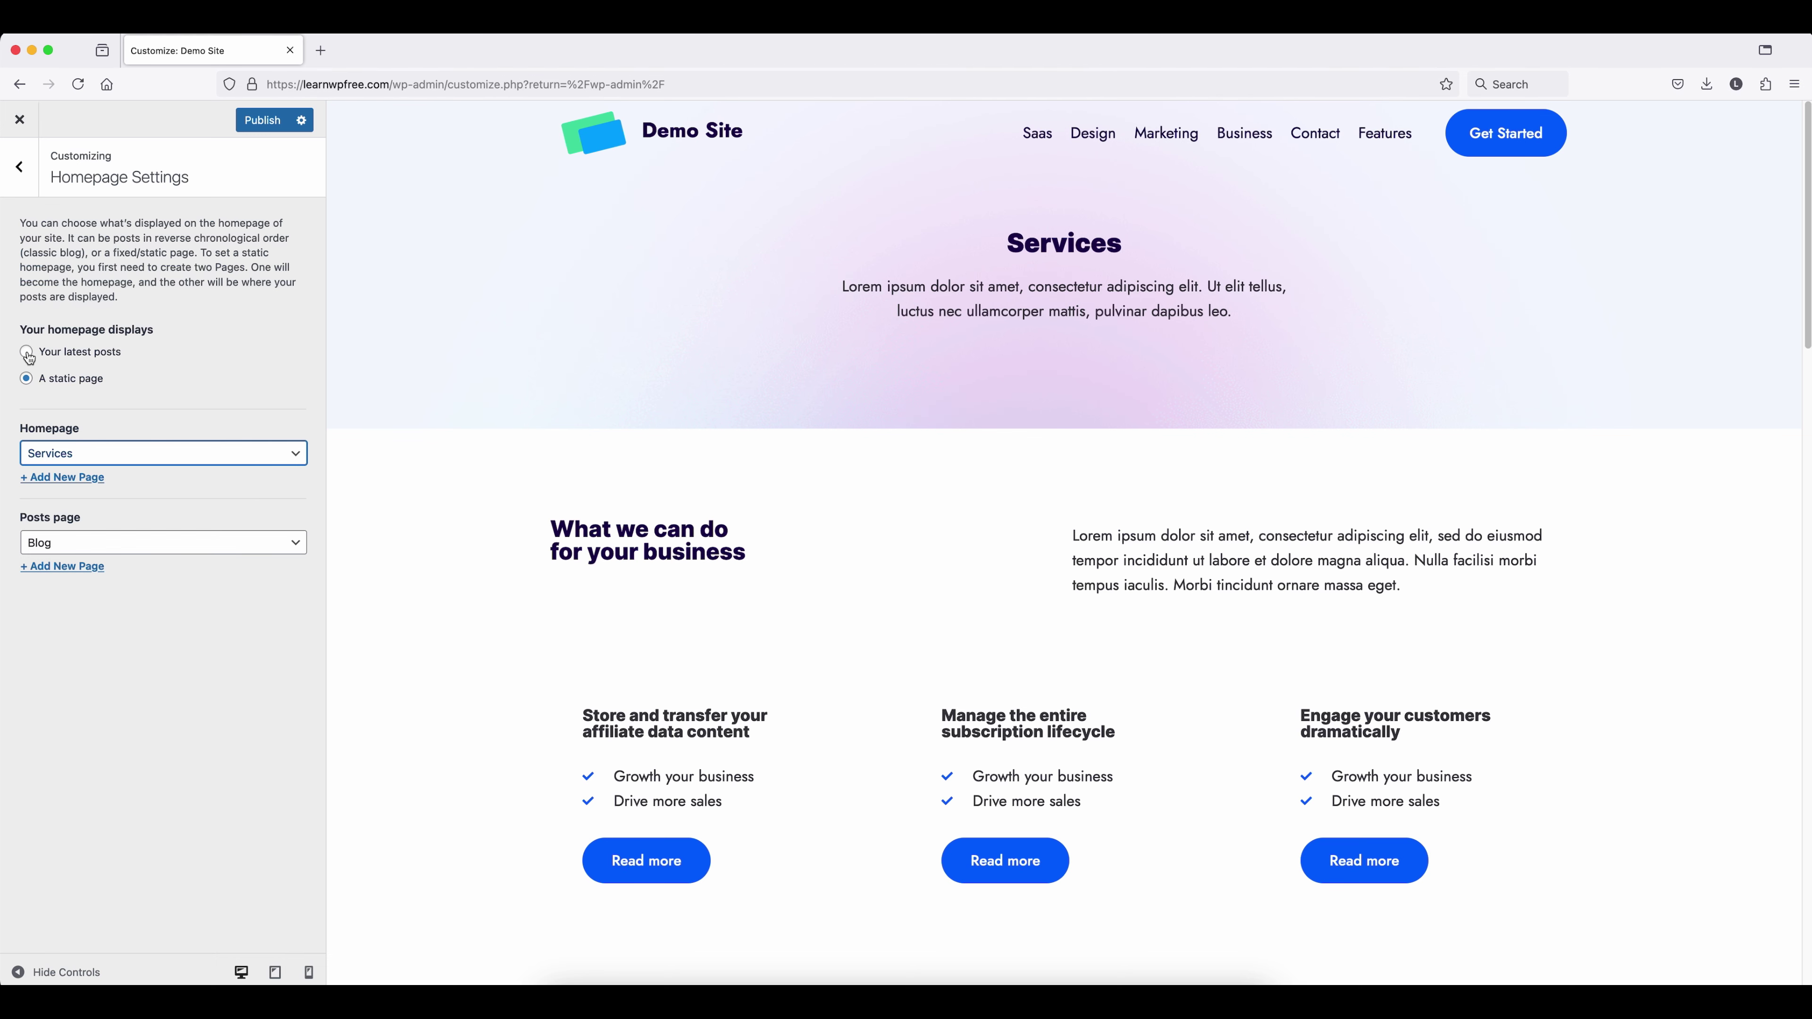
Try showing the latest posts on the homepage, look through the preview and switch back to a static page
left_click(42, 352)
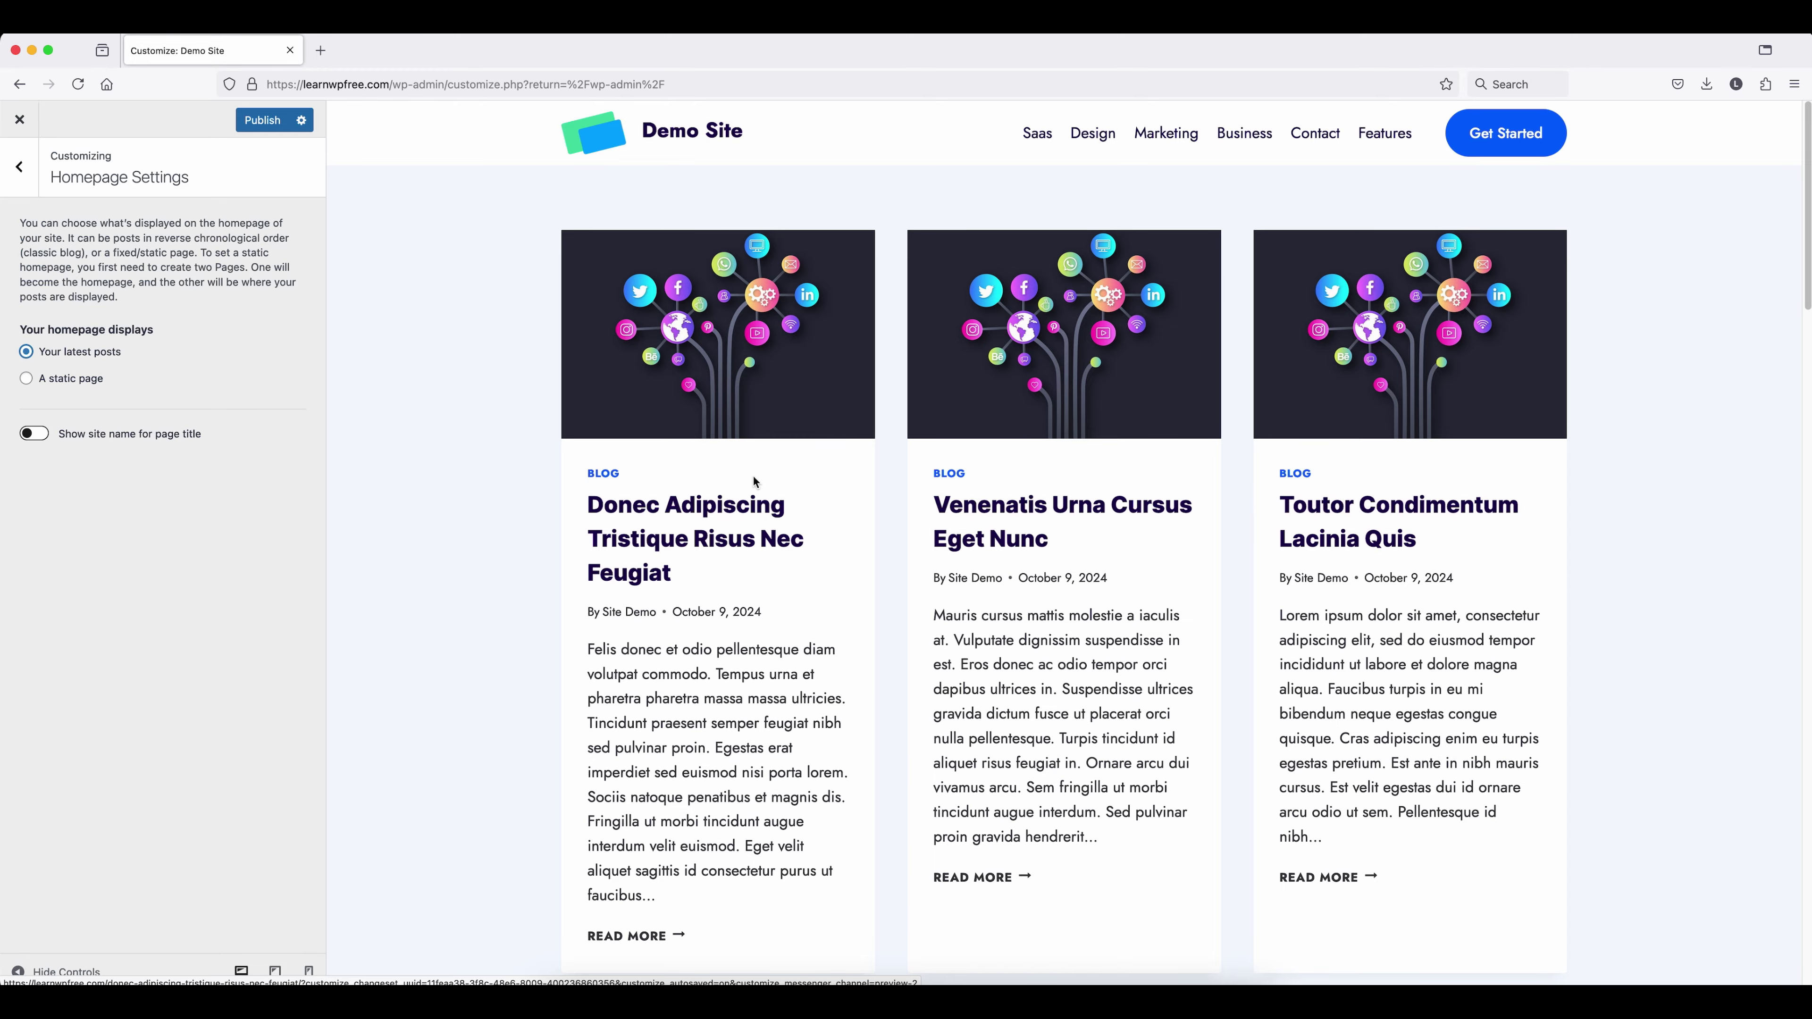
scroll(748, 472, "down", 8)
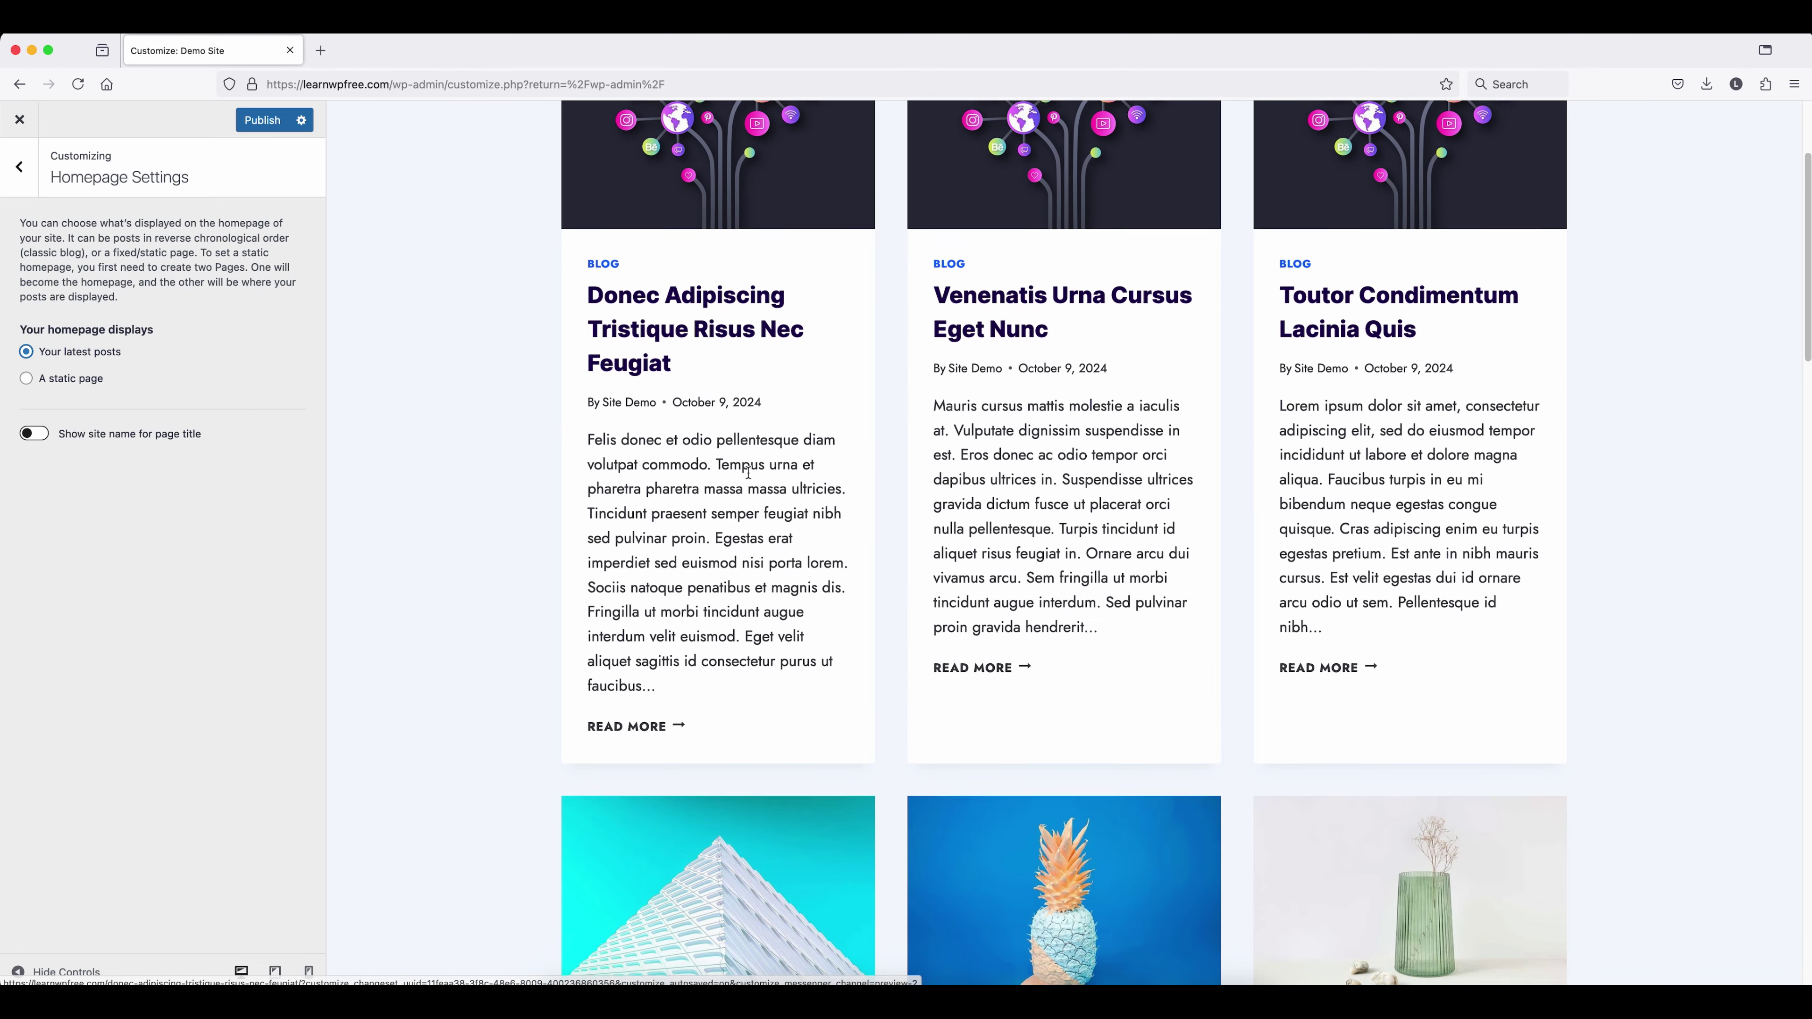
scroll(760, 466, "down", 20)
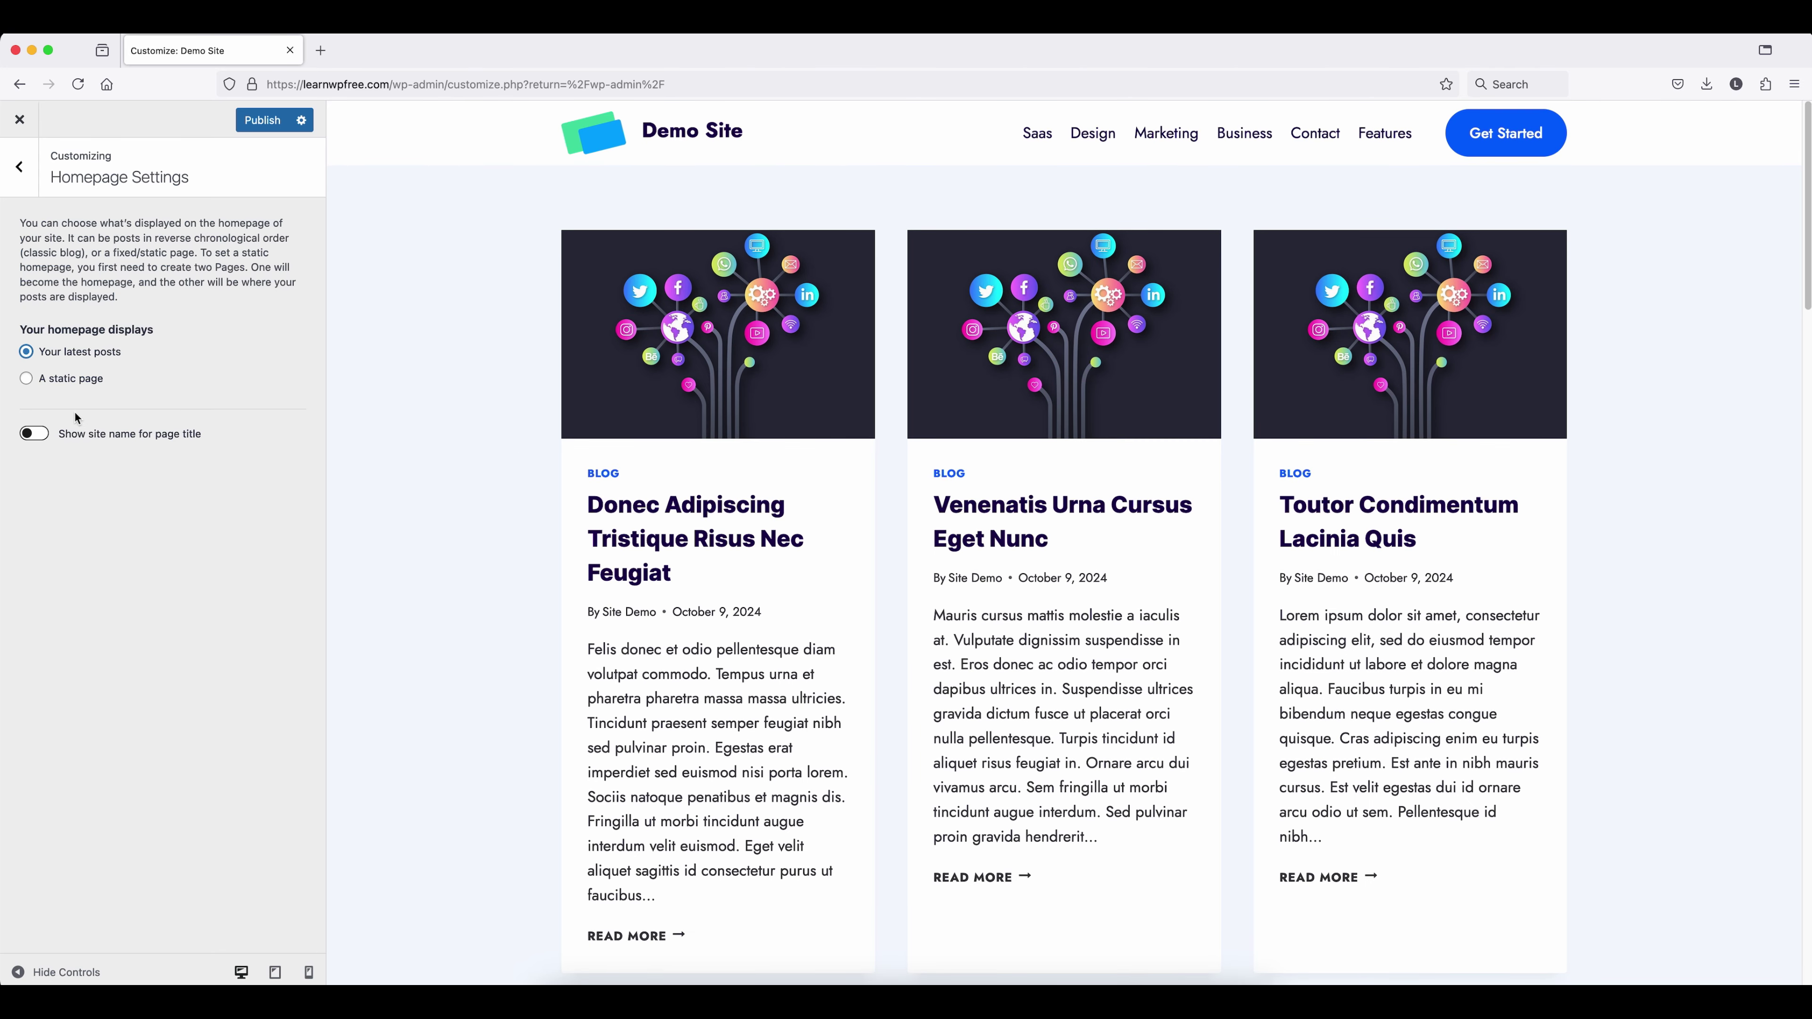
left_click(27, 379)
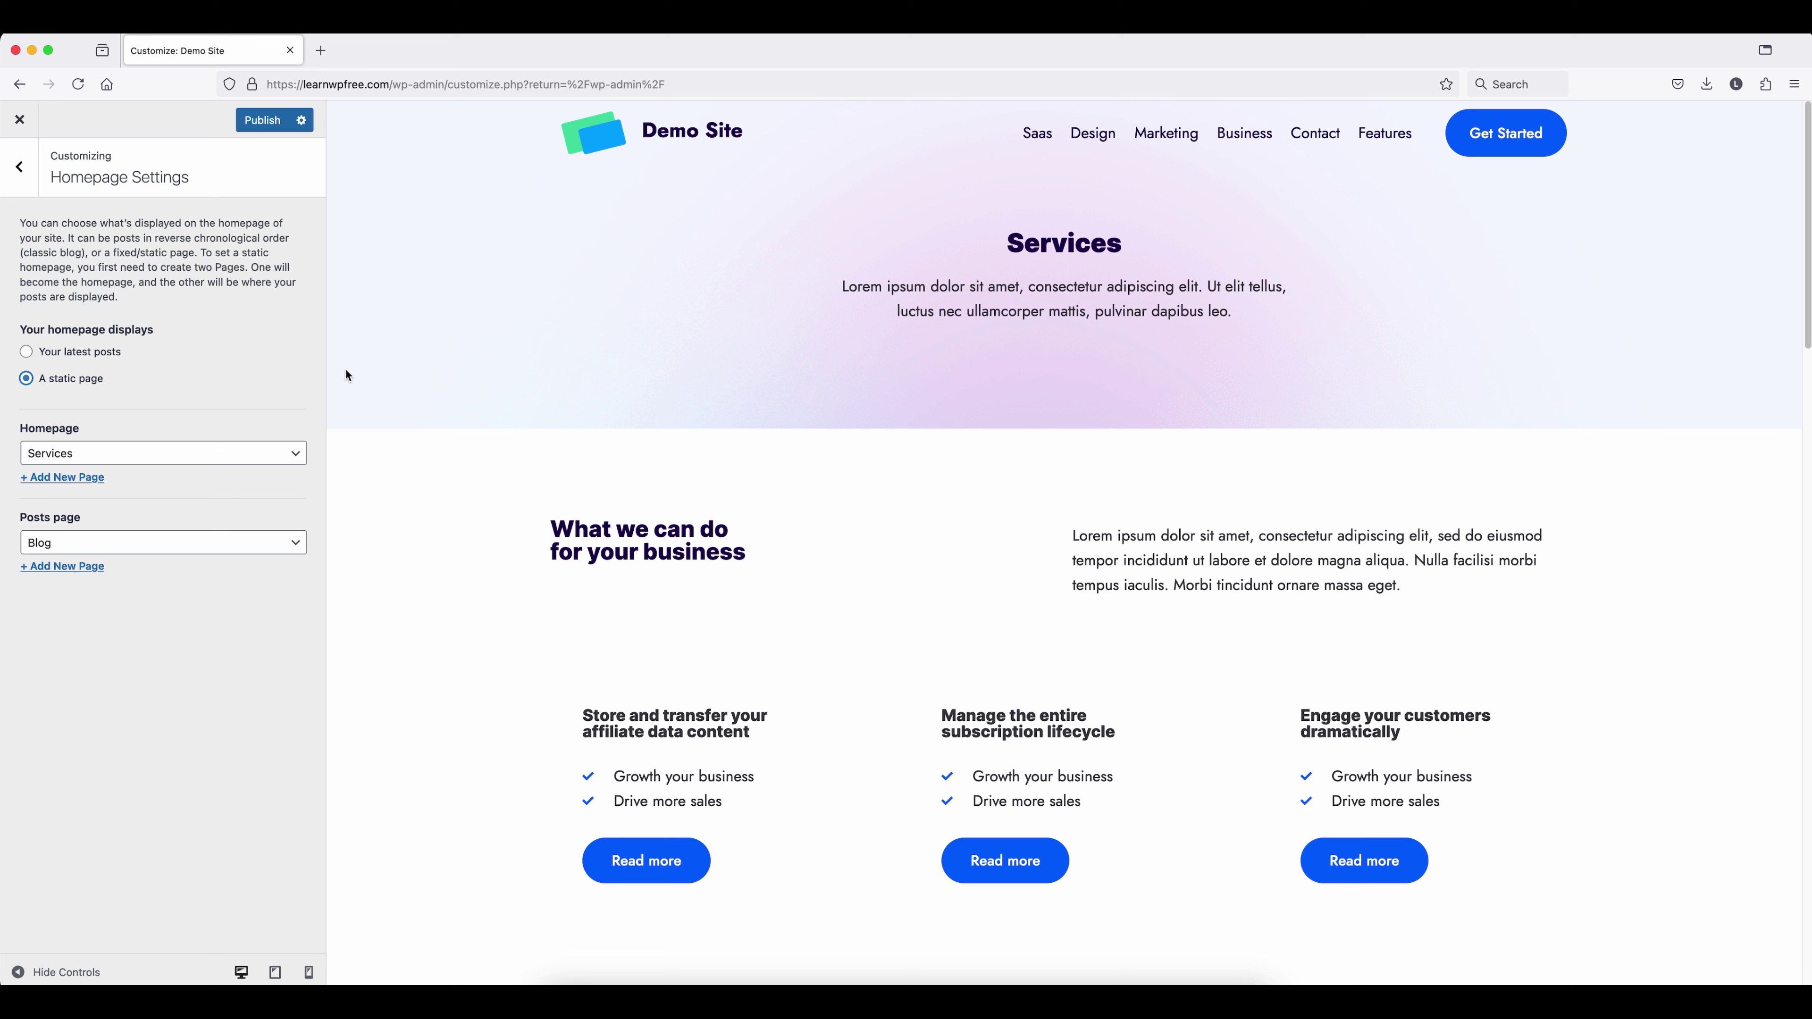
Publish the customizations and leave the customizer for the WordPress dashboard
left_click(261, 125)
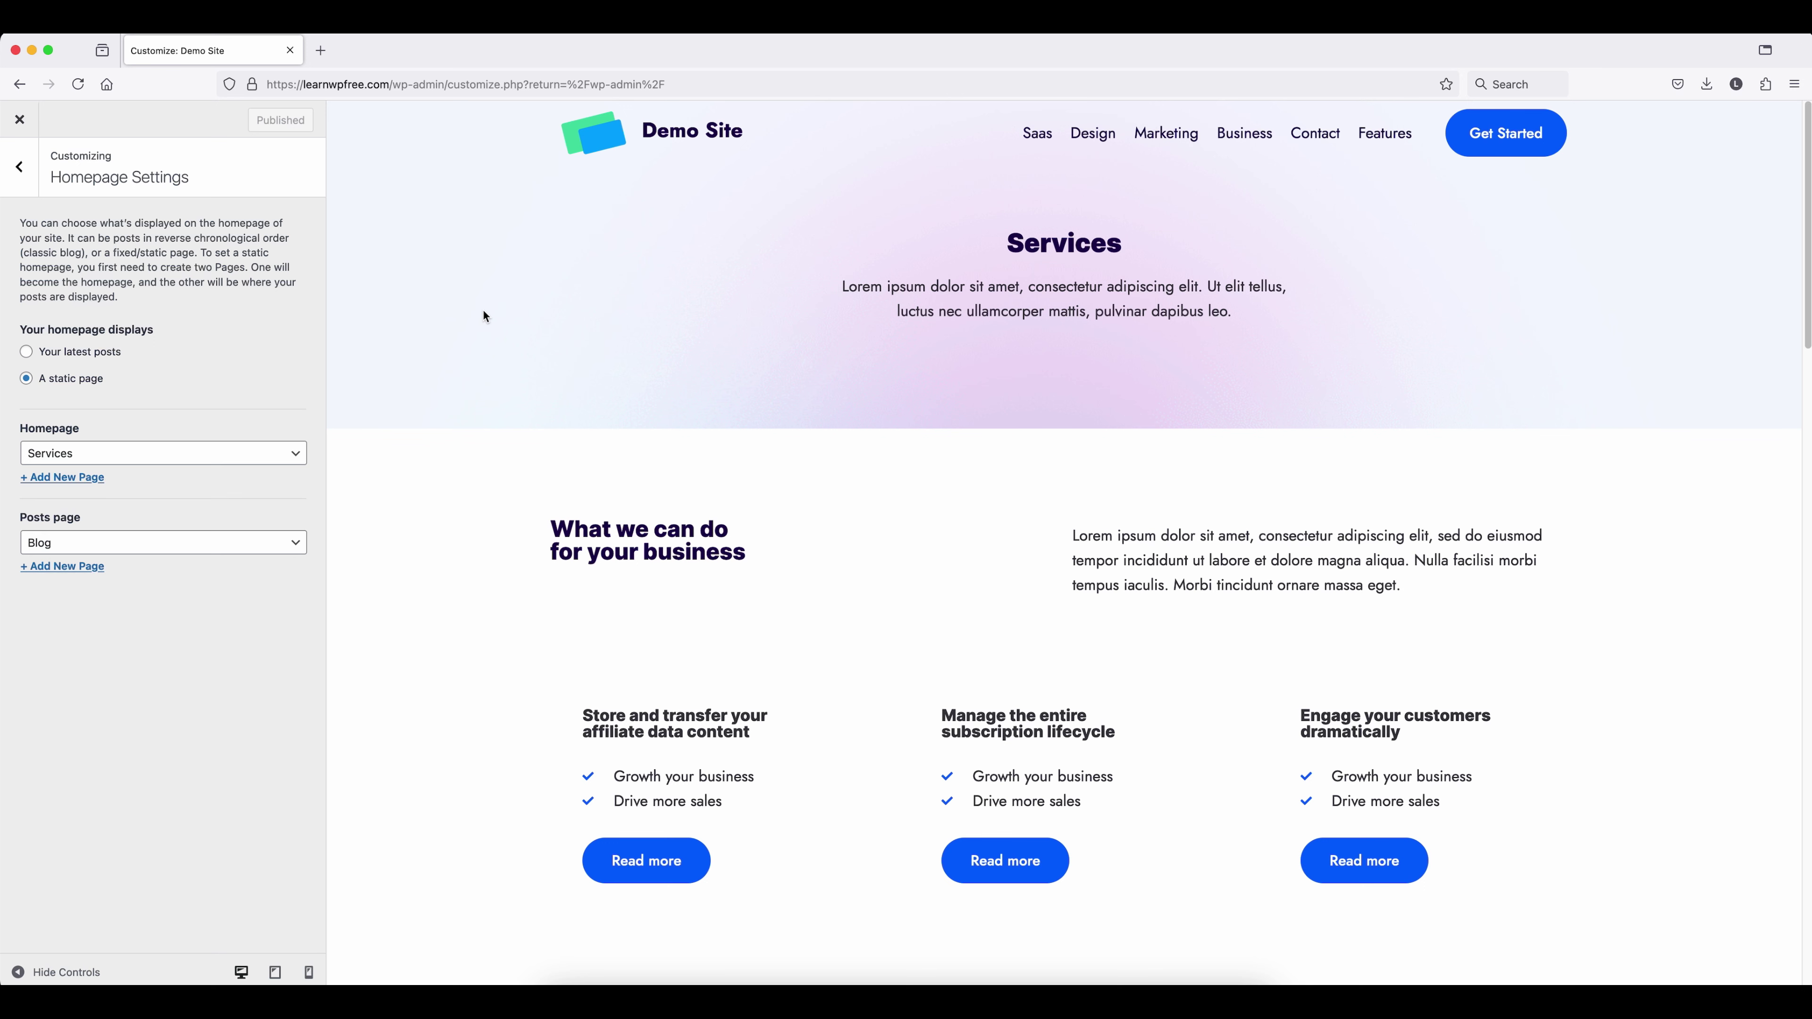
left_click(19, 119)
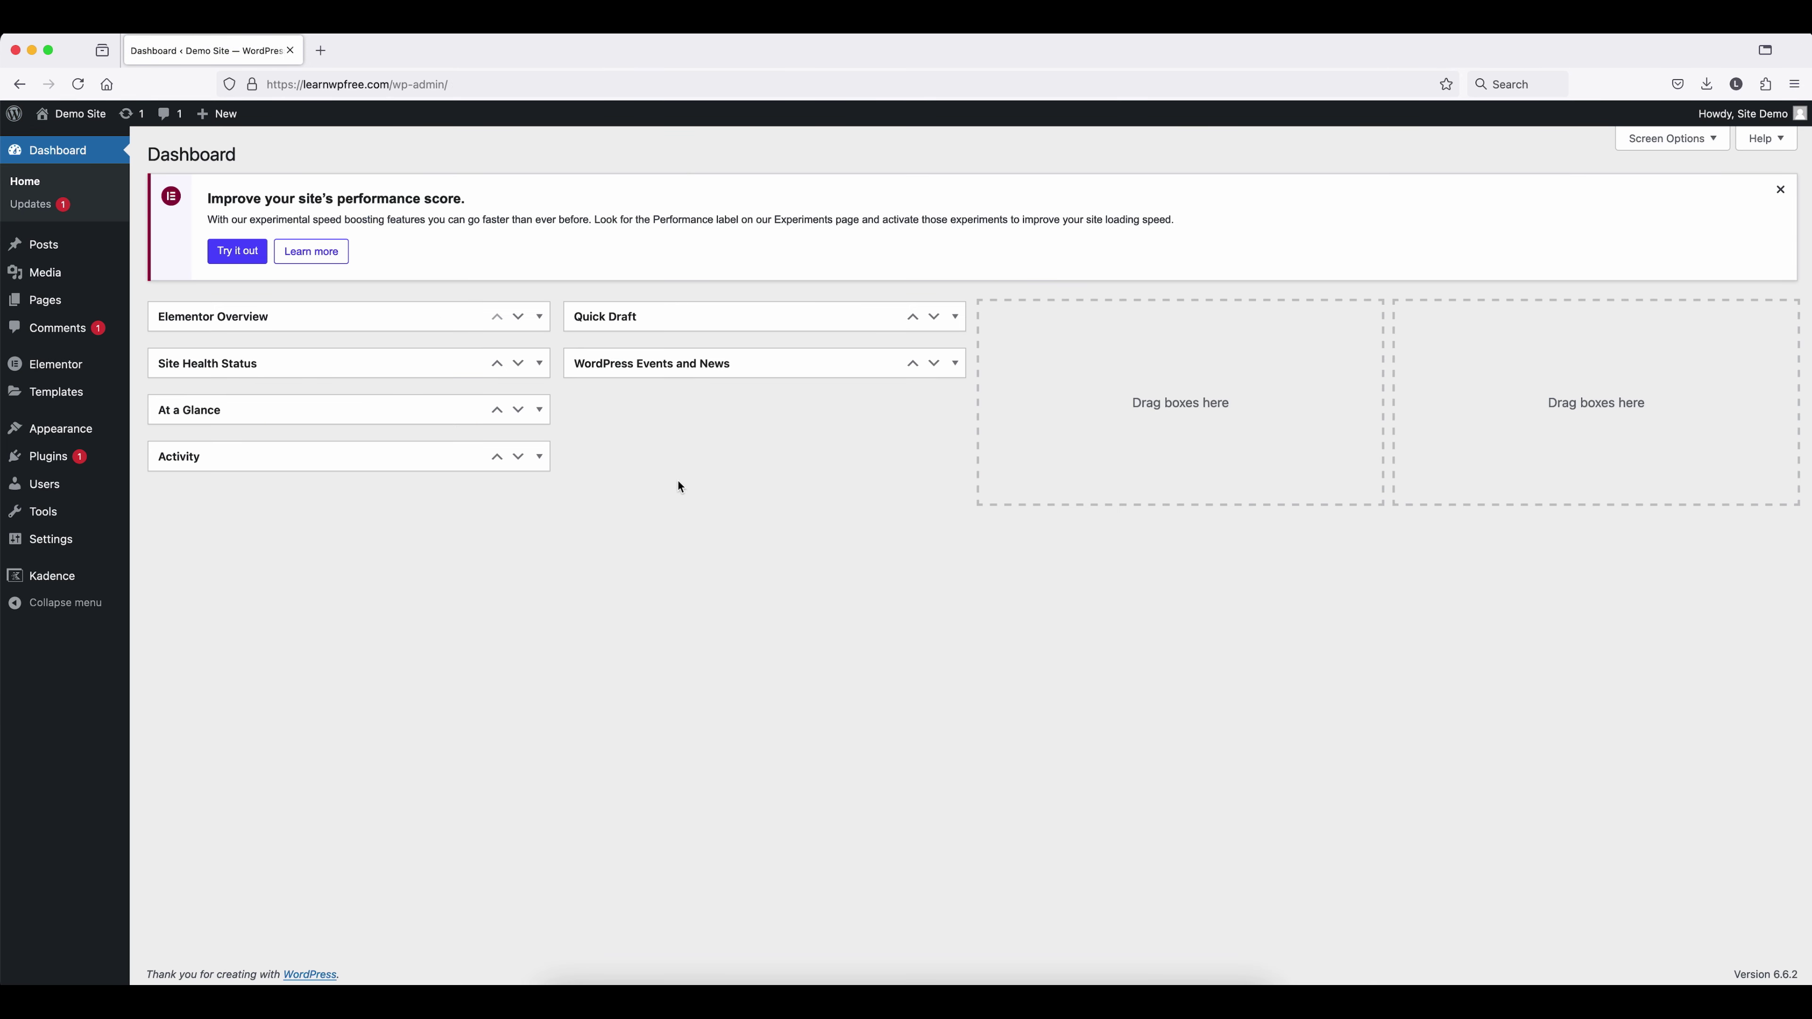